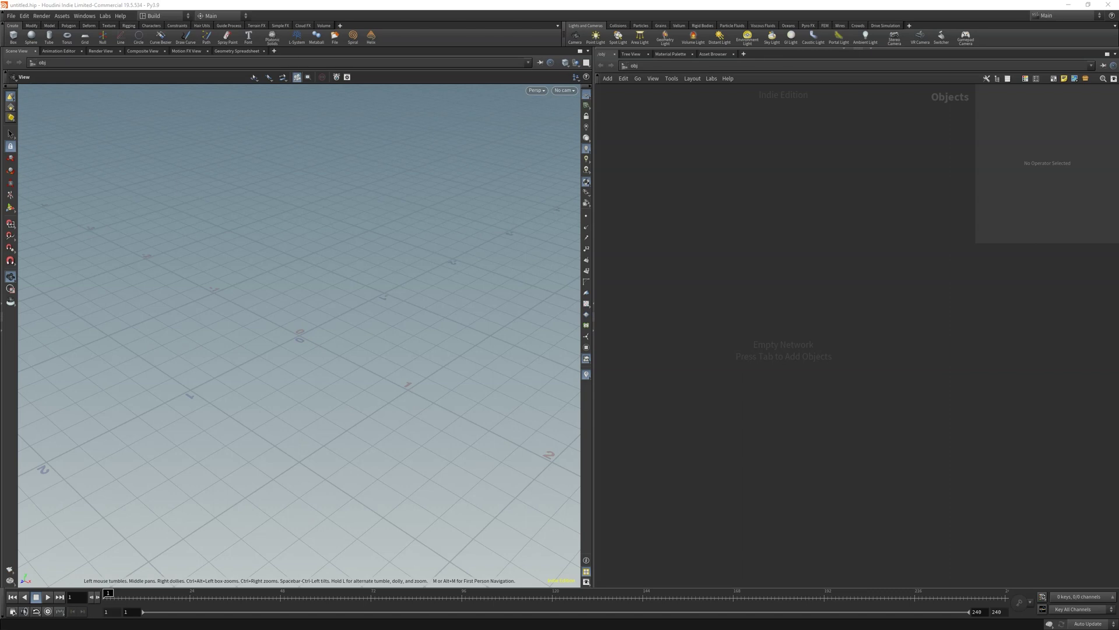
# Step: Create a Grid object in the scene and enter its geometry network
pyautogui.press('Tab')
pyautogui.write('grid')
pyautogui.press('Return')
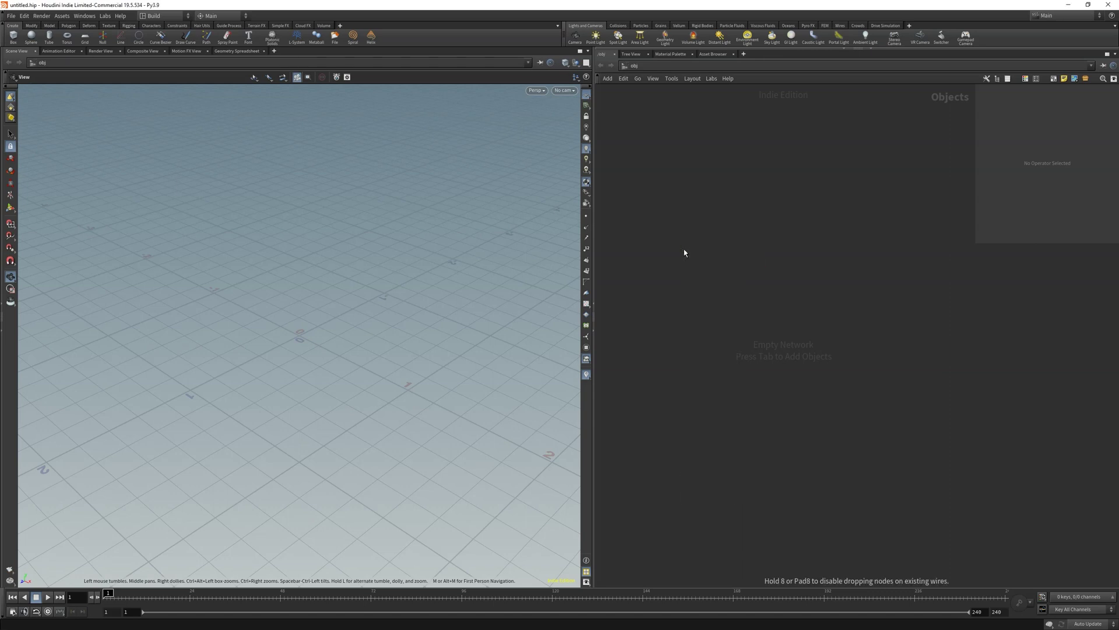
pyautogui.click(725, 232)
pyautogui.doubleClick(725, 230)
# Step: Add a Remesh node directly below the grid node, fed by the grid's output
pyautogui.press('Tab')
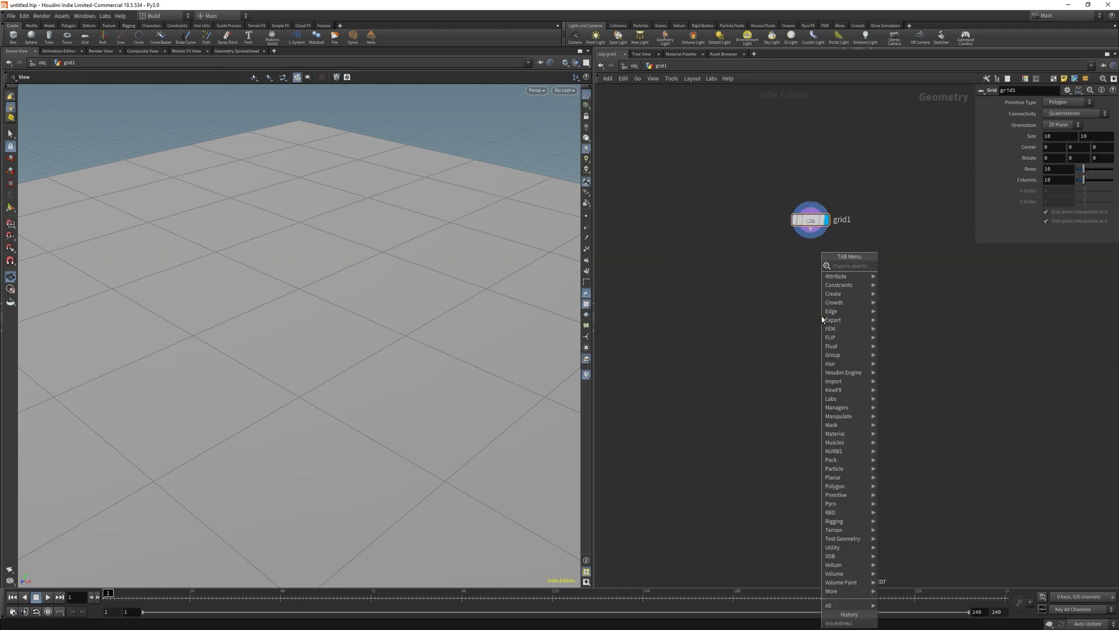
pyautogui.write('remesh')
pyautogui.press('Return')
pyautogui.click(809, 287)
pyautogui.moveTo(809, 288); pyautogui.dragTo(811, 260)
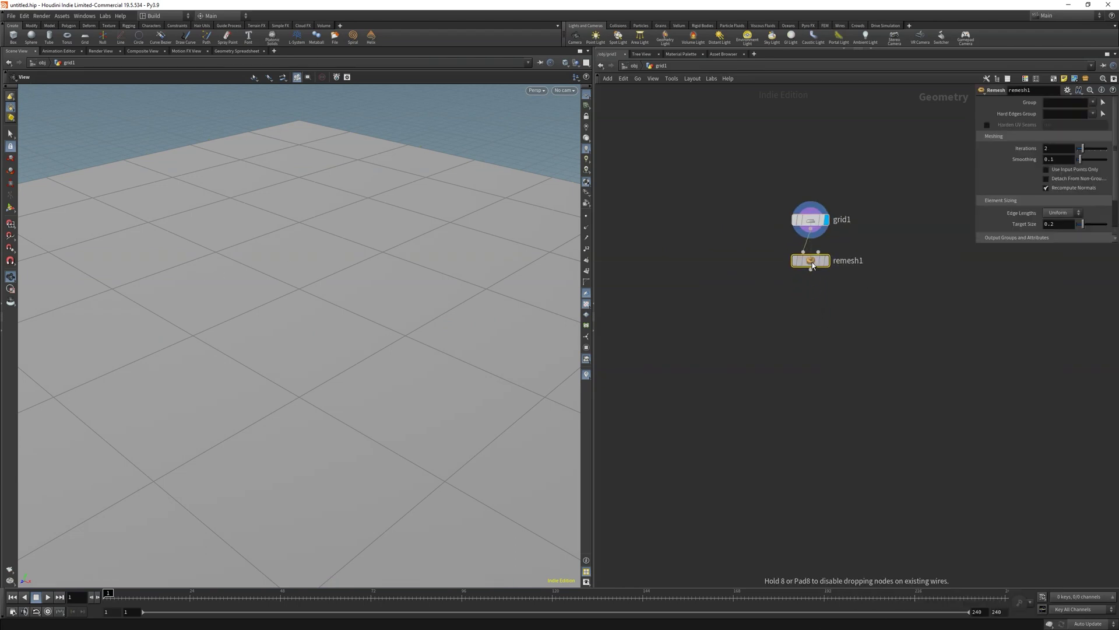
# Step: Set the Remesh node to 20 iterations, smoothing 10 and target size 1.578, and display its result
pyautogui.click(1053, 150)
pyautogui.moveTo(1051, 164); pyautogui.dragTo(1021, 166)
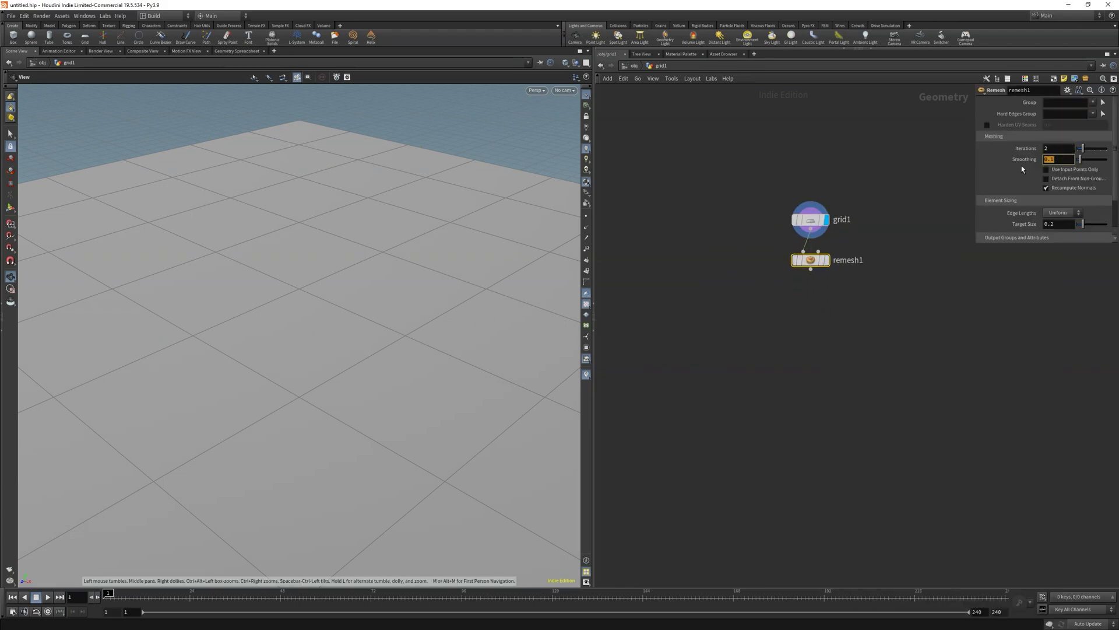
pyautogui.write('10')
pyautogui.click(1064, 149)
pyautogui.write('0')
pyautogui.click(1069, 222)
pyautogui.click(832, 260)
pyautogui.click(827, 260)
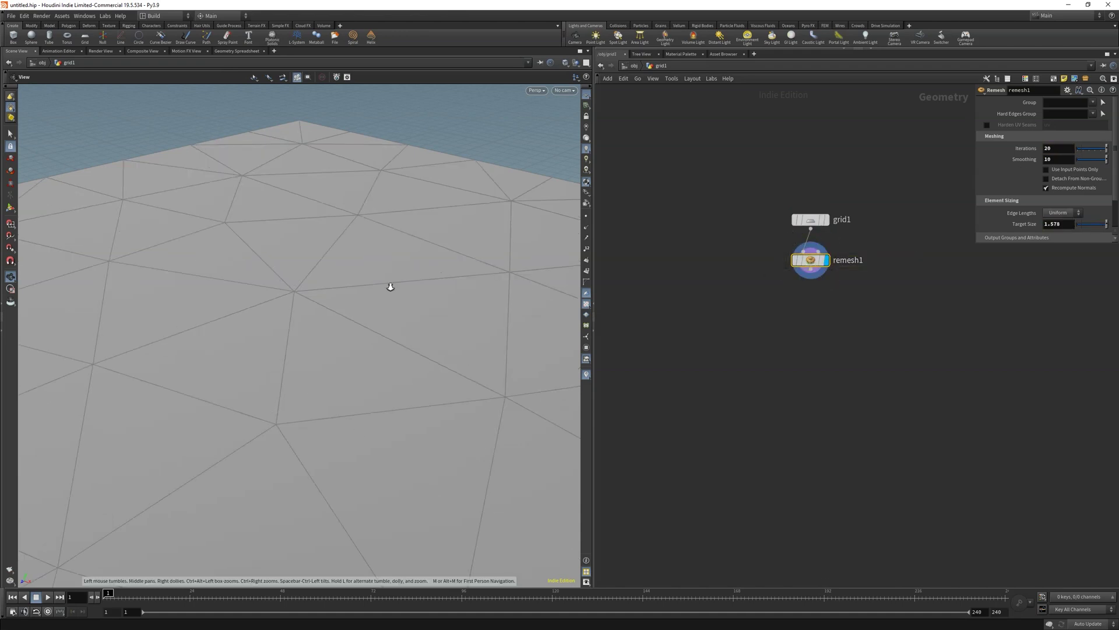
# Step: Add a Divide node after the Remesh node, display it and enable Compute Dual
pyautogui.scroll(-5, 389, 286)
pyautogui.moveTo(312, 341); pyautogui.dragTo(290, 373)
pyautogui.press('Tab')
pyautogui.write('divide')
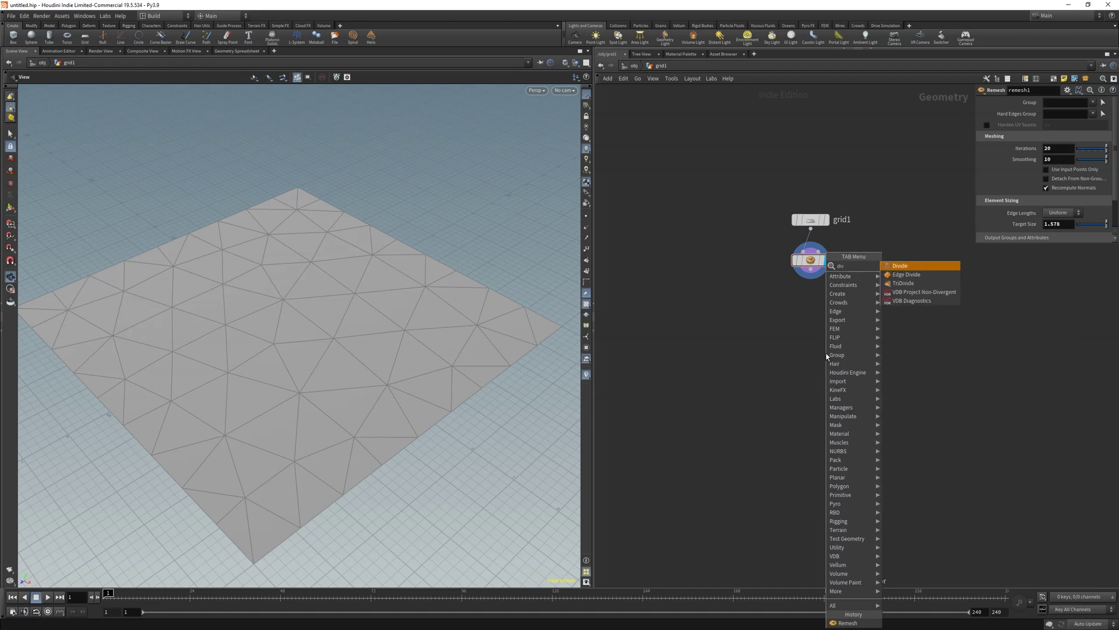
pyautogui.press('Return')
pyautogui.click(817, 329)
pyautogui.moveTo(810, 269); pyautogui.dragTo(810, 297)
pyautogui.click(833, 342)
pyautogui.click(974, 253)
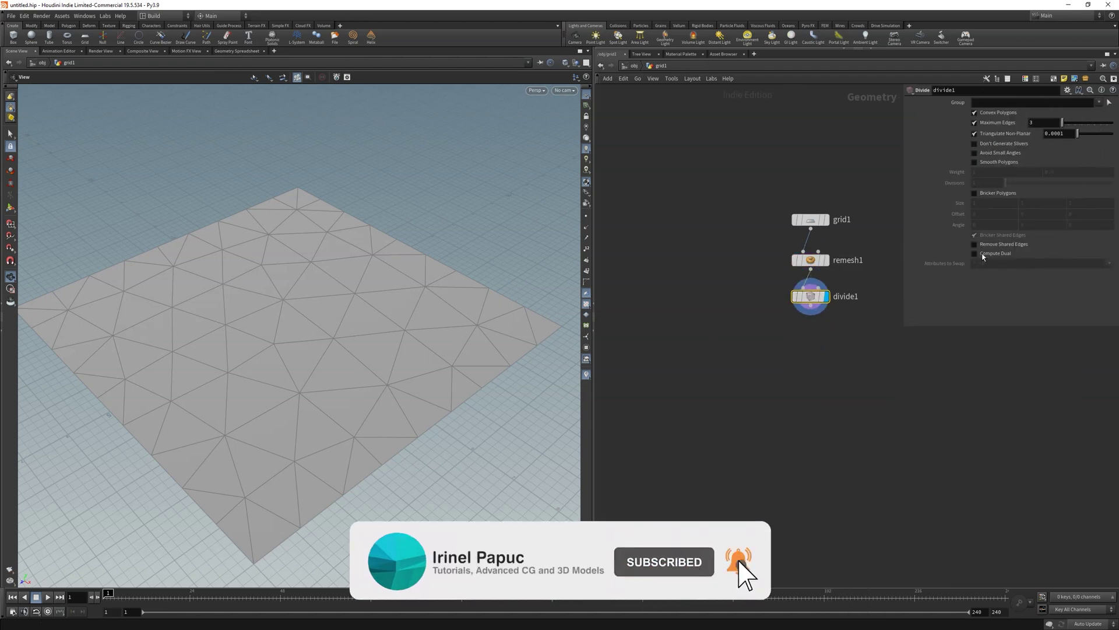
# Step: Add a Transform node after the Divide node, display it and set its uniform scale to 20.8
pyautogui.press('Tab')
pyautogui.write('transform')
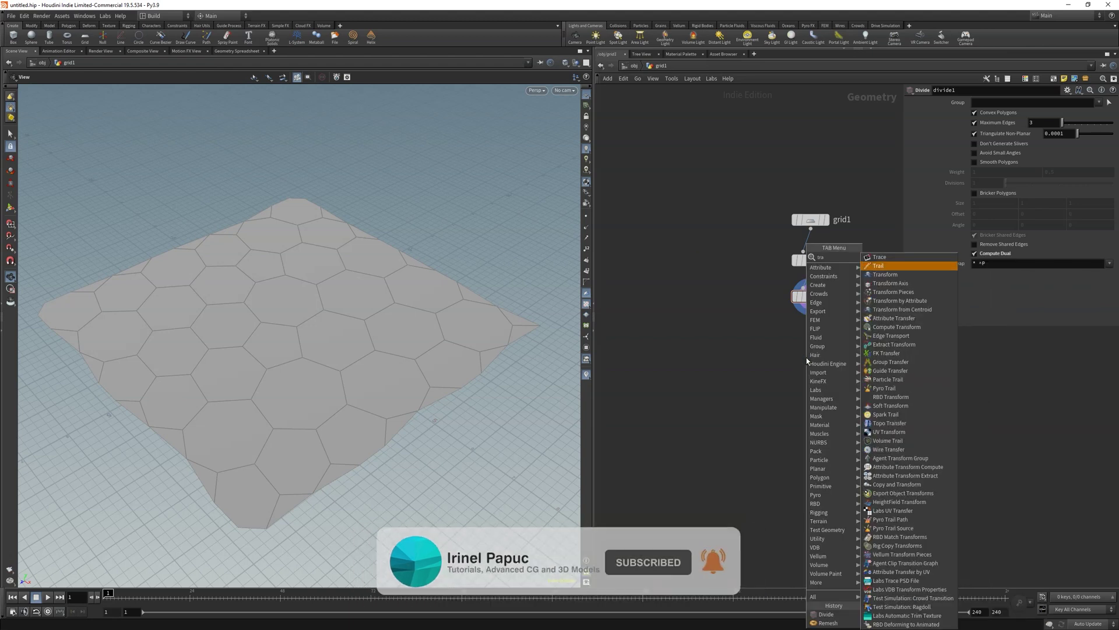
pyautogui.press('Return')
pyautogui.click(810, 350)
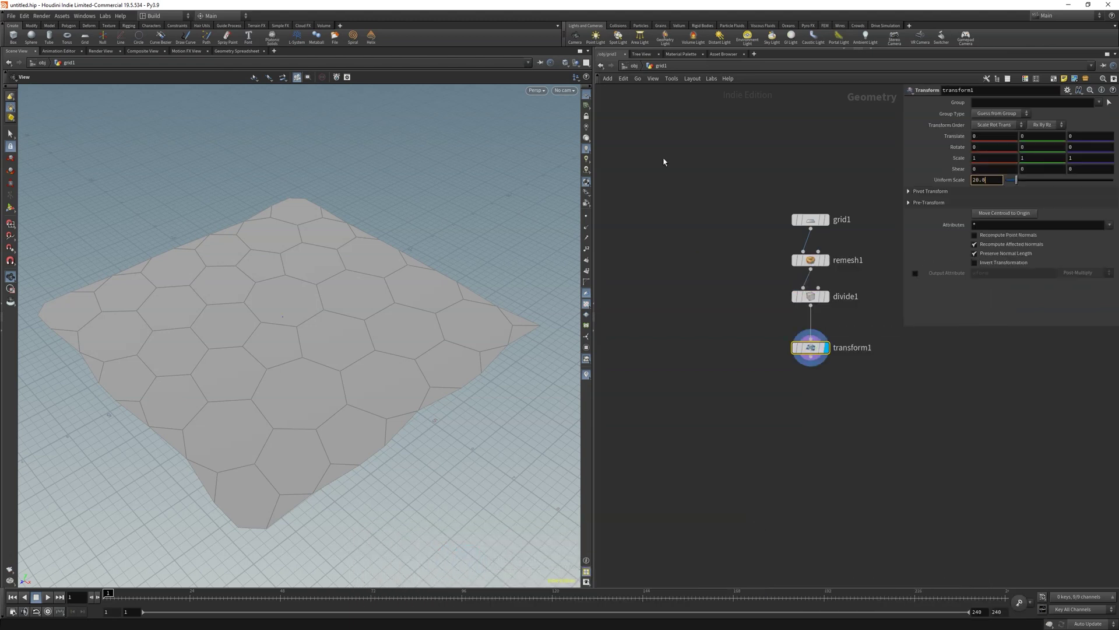
pyautogui.press('Return')
pyautogui.hotkey('space', 'h')
pyautogui.moveTo(357, 344); pyautogui.dragTo(335, 327)
pyautogui.click(821, 409)
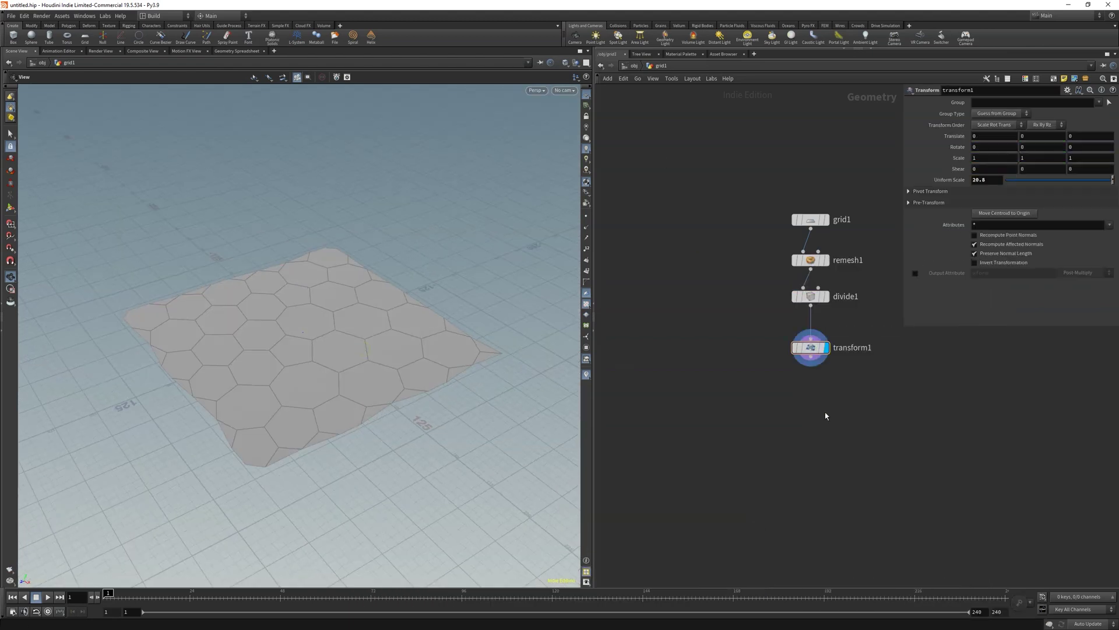
# Step: Add a For-Each Primitive loop fed by the Transform node and display the loop's end node
pyautogui.press('Tab')
pyautogui.click(915, 258)
pyautogui.click(828, 403)
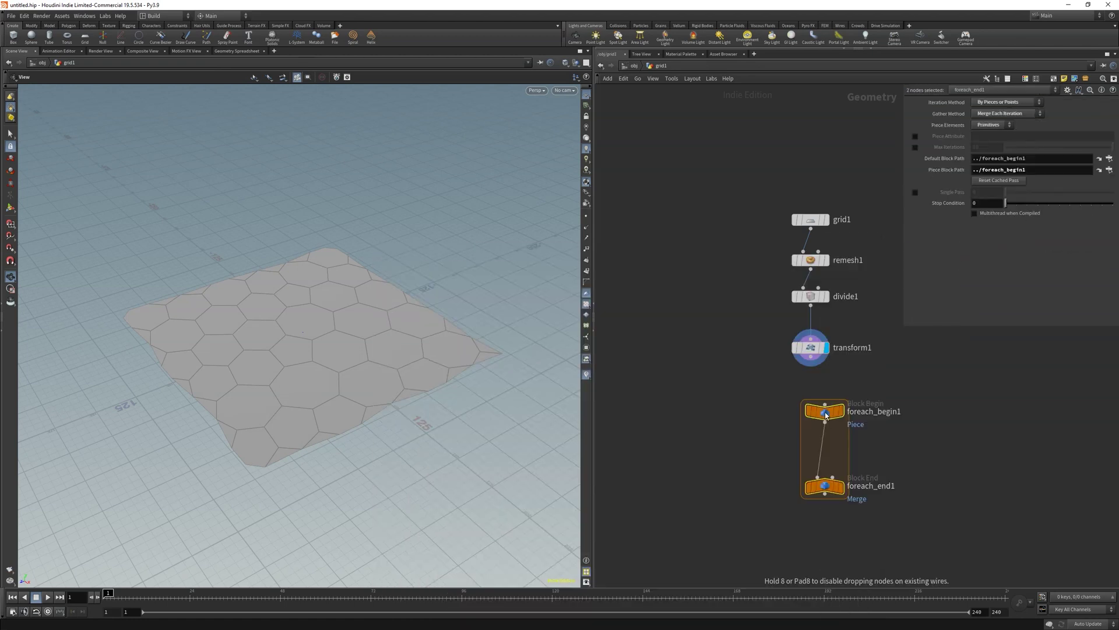
pyautogui.click(841, 487)
pyautogui.click(831, 411)
# Step: Insert a Labs Delete Small Parts node inside the primitive loop and set its area threshold to 317.3
pyautogui.press('Tab')
pyautogui.write('a')
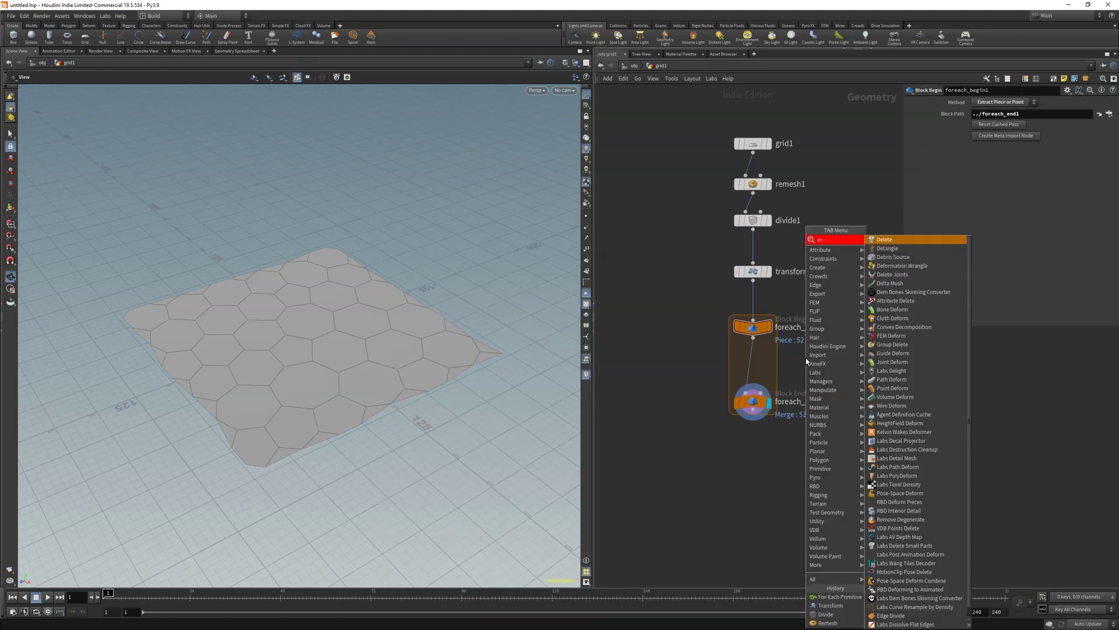
pyautogui.press('BackSpace')
pyautogui.write('delet')
pyautogui.press('Down')
pyautogui.press('Down')
pyautogui.press('Down')
pyautogui.press('Down')
pyautogui.press('Down')
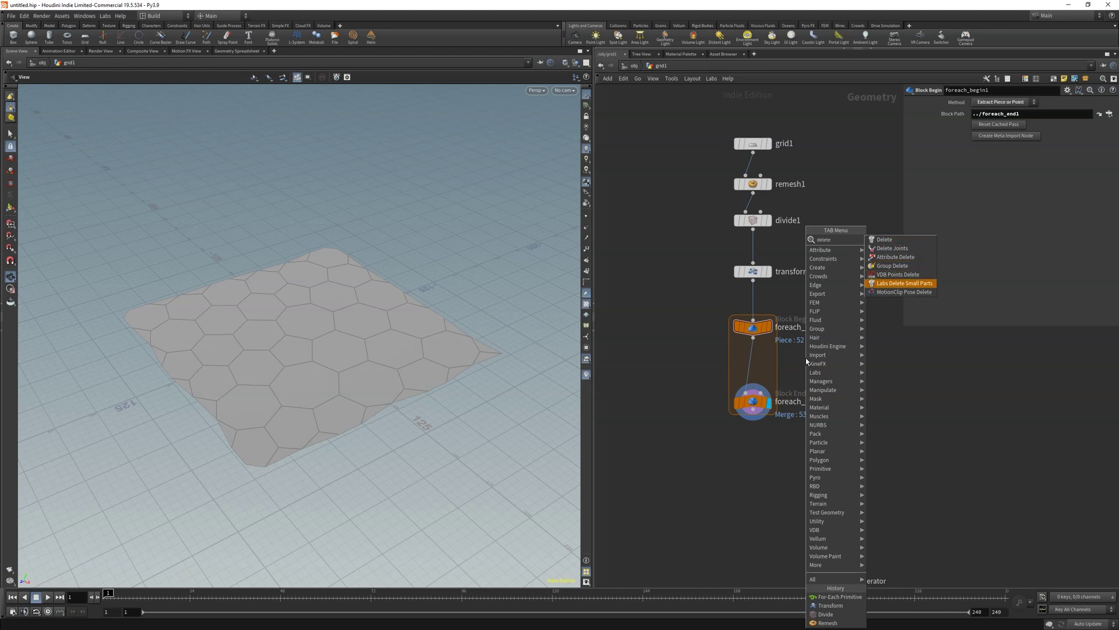
pyautogui.press('Return')
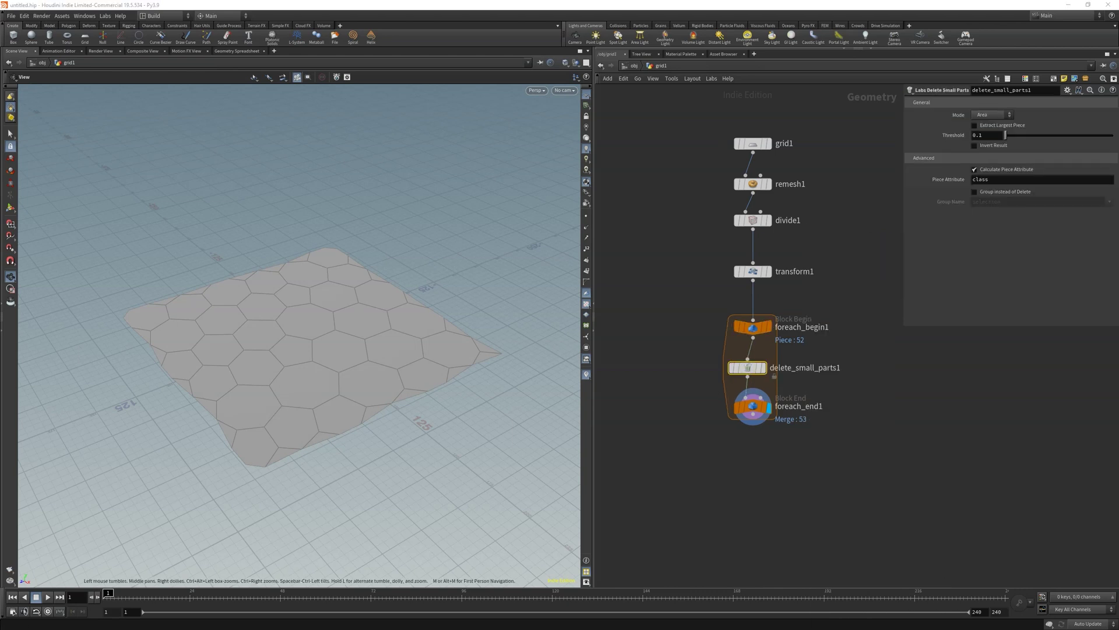
pyautogui.moveTo(747, 368); pyautogui.dragTo(753, 367)
pyautogui.doubleClick(984, 135)
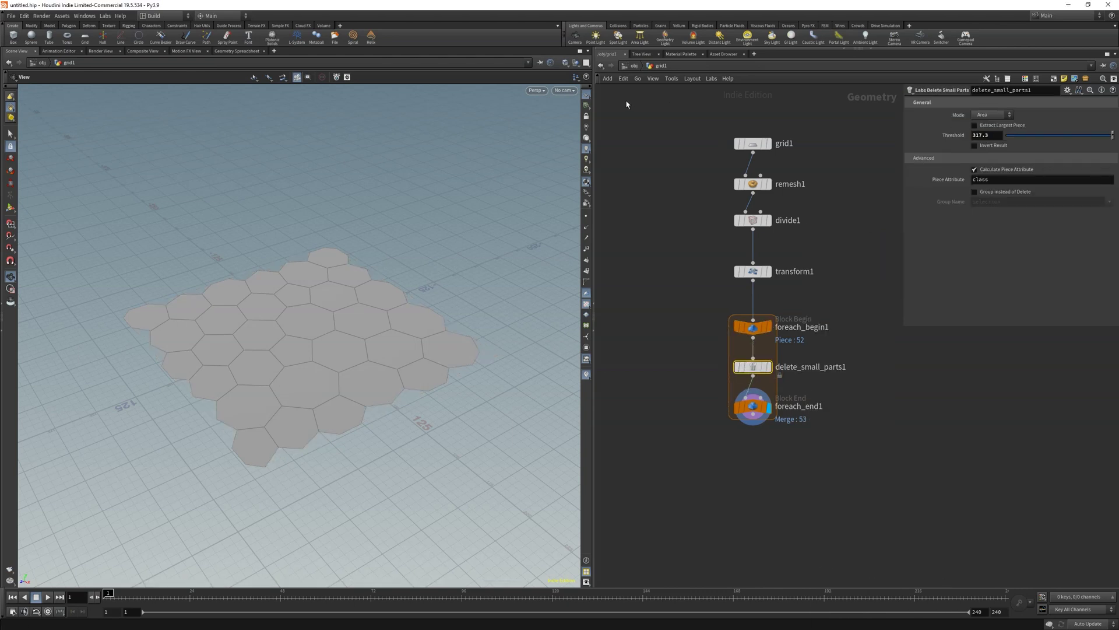
# Step: Add a Blast node directly below foreach_end1, connected to the loop's output
pyautogui.press('Tab')
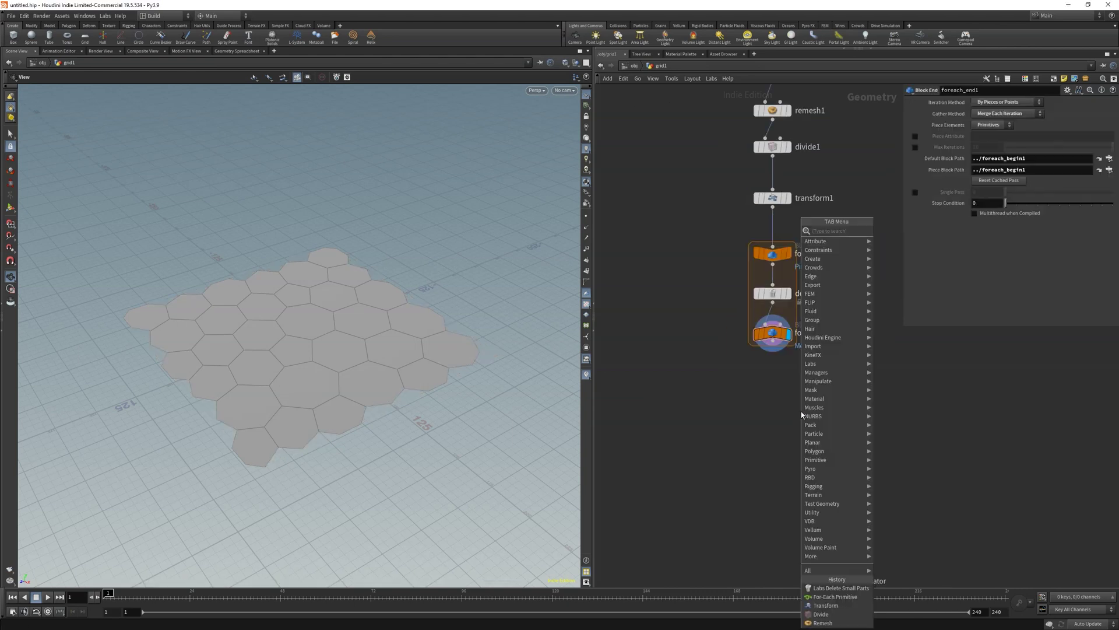
pyautogui.write('blast')
pyautogui.press('Return')
pyautogui.click(798, 411)
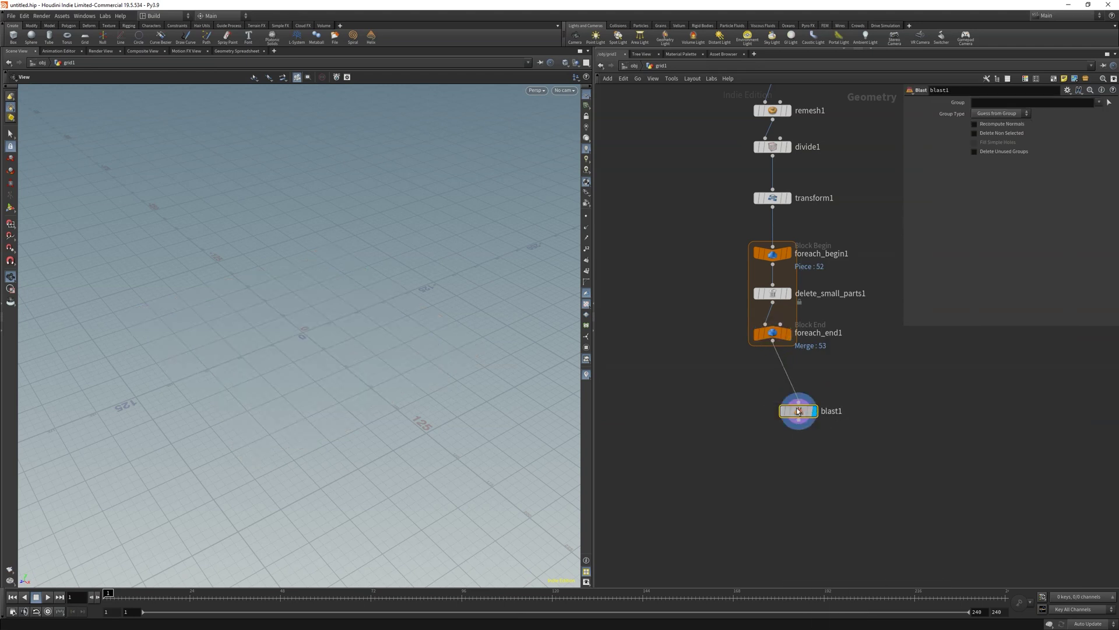
pyautogui.moveTo(799, 411); pyautogui.dragTo(773, 373)
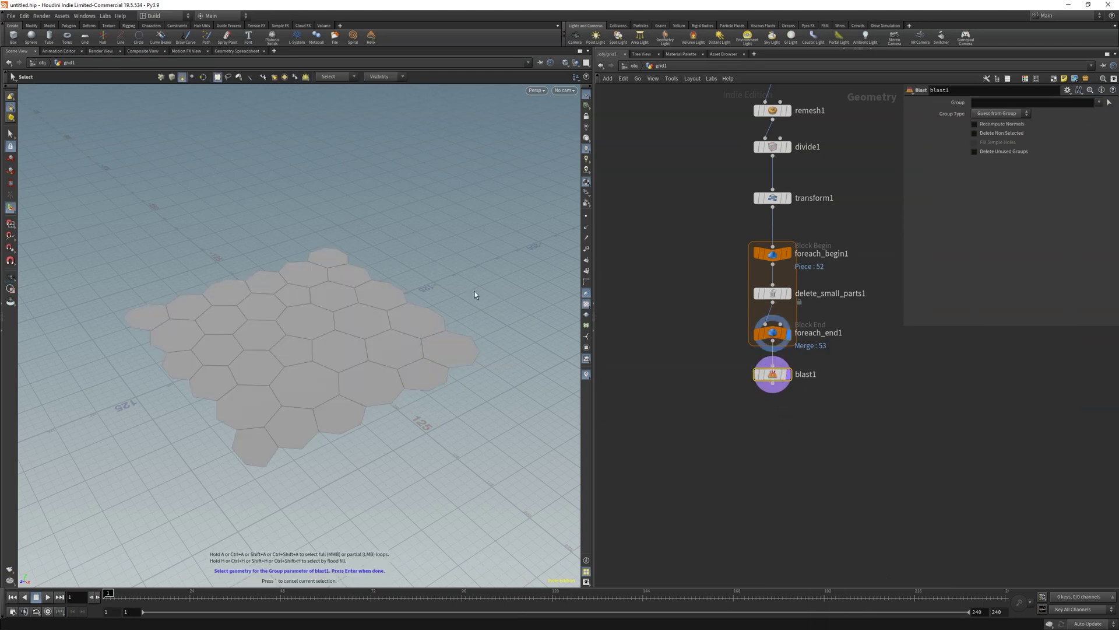
# Step: Choose three adjacent hexagons at the mesh's edge as the Blast group, primitives 3 6 30, and enable Delete Non Selected
pyautogui.moveTo(474, 292); pyautogui.dragTo(418, 338)
pyautogui.press('Return')
pyautogui.click(983, 132)
pyautogui.click(856, 368)
# Step: Add a second For-Each Primitive loop fed by the Blast node and display its end node
pyautogui.scroll(-3, 846, 414)
pyautogui.moveTo(835, 416); pyautogui.dragTo(786, 280, button='middle')
pyautogui.scroll(2, 699, 362)
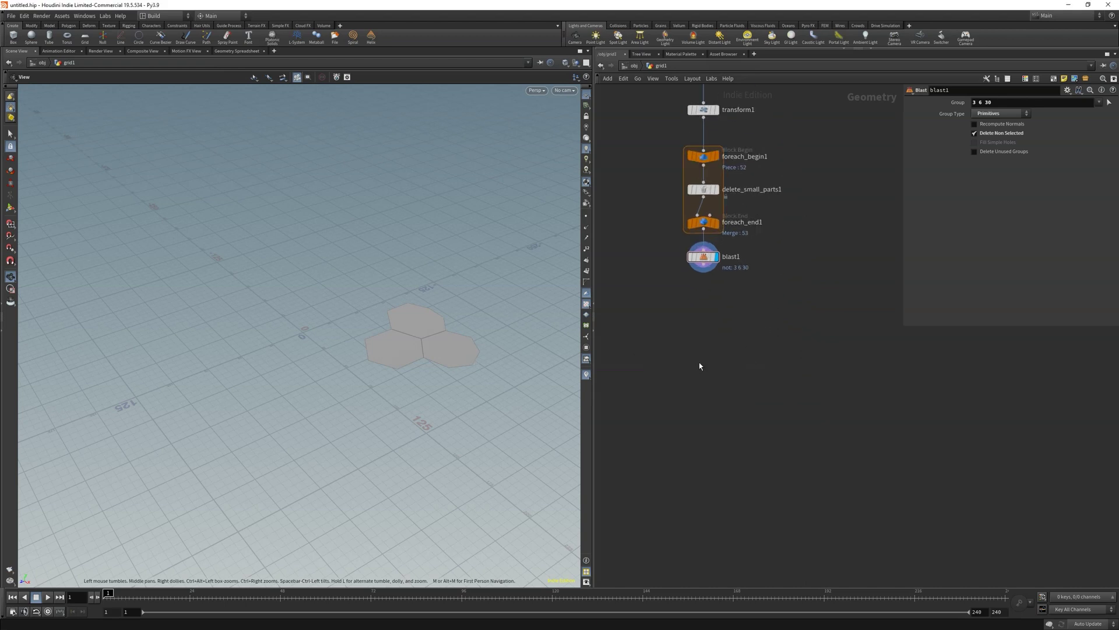
pyautogui.press('Tab')
pyautogui.write('fore')
pyautogui.press('Down')
pyautogui.press('Down')
pyautogui.press('Return')
pyautogui.click(710, 372)
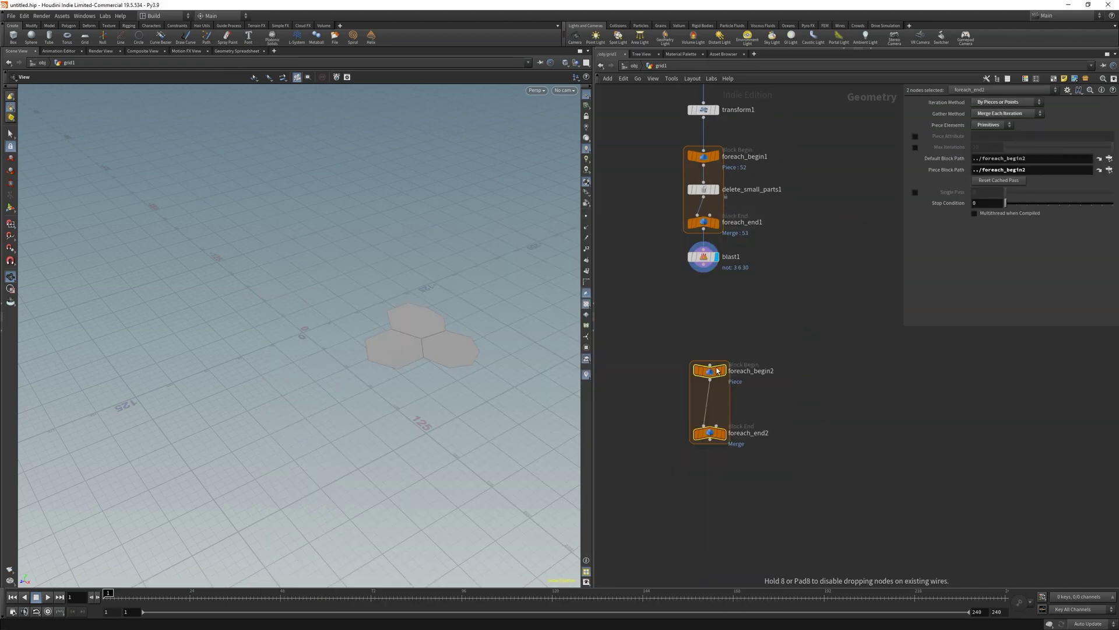
pyautogui.click(724, 433)
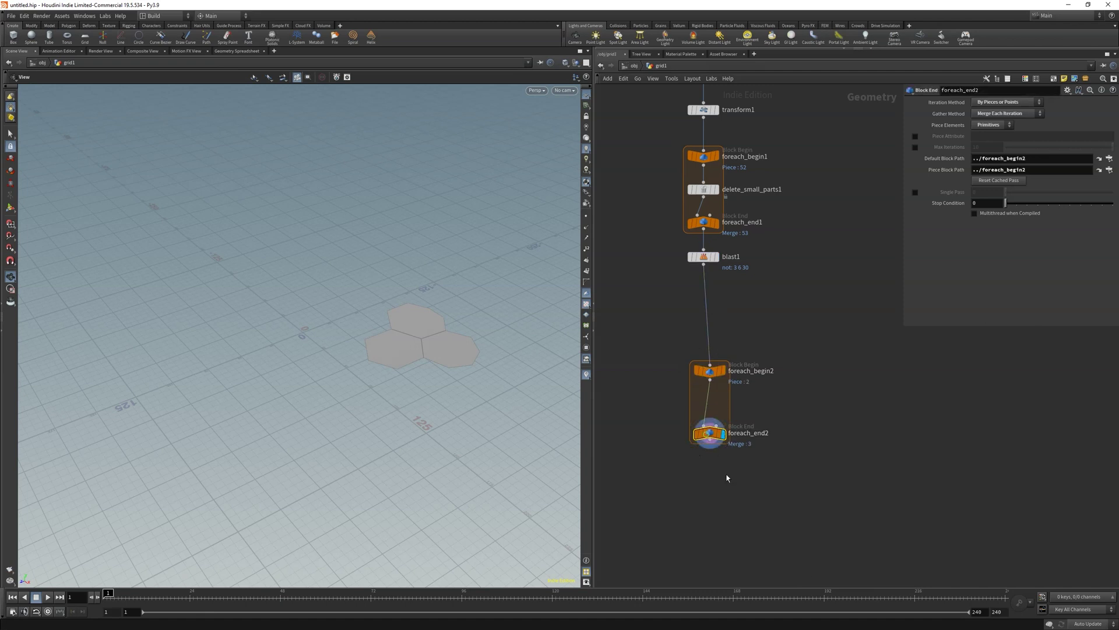
# Step: Align the second primitive loop beneath the Blast node and spread its begin and end nodes far apart
pyautogui.moveTo(727, 477); pyautogui.dragTo(721, 422, button='middle')
pyautogui.moveTo(705, 380); pyautogui.dragTo(704, 518)
pyautogui.click(750, 317)
pyautogui.moveTo(806, 523); pyautogui.dragTo(673, 266)
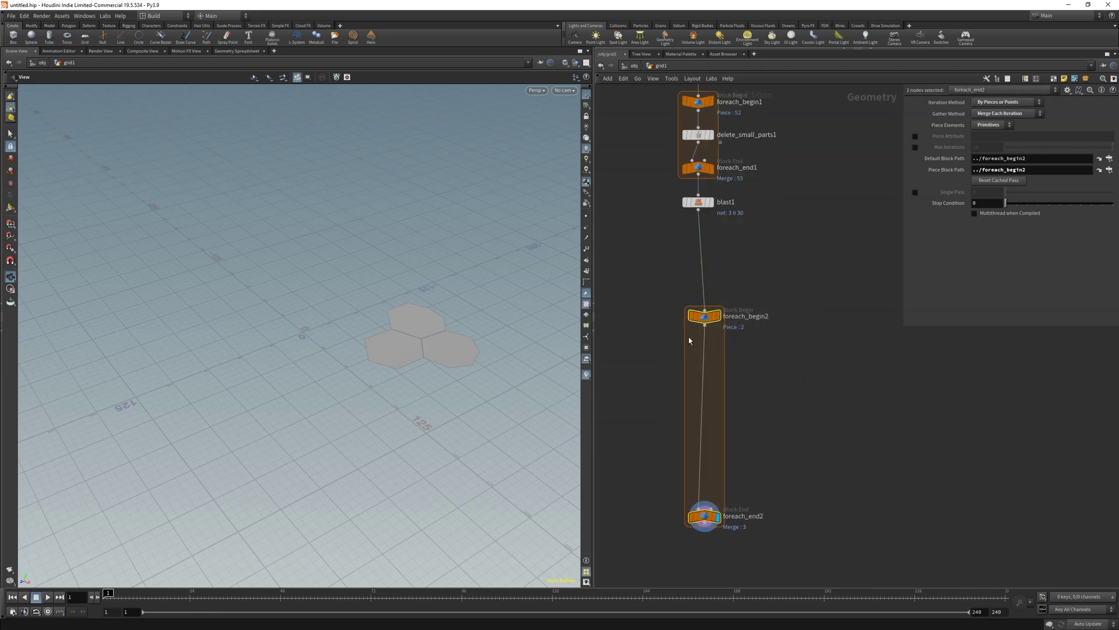
pyautogui.moveTo(705, 320); pyautogui.dragTo(699, 285)
pyautogui.click(787, 458)
pyautogui.moveTo(786, 461); pyautogui.dragTo(785, 387, button='middle')
pyautogui.moveTo(697, 413); pyautogui.dragTo(697, 479)
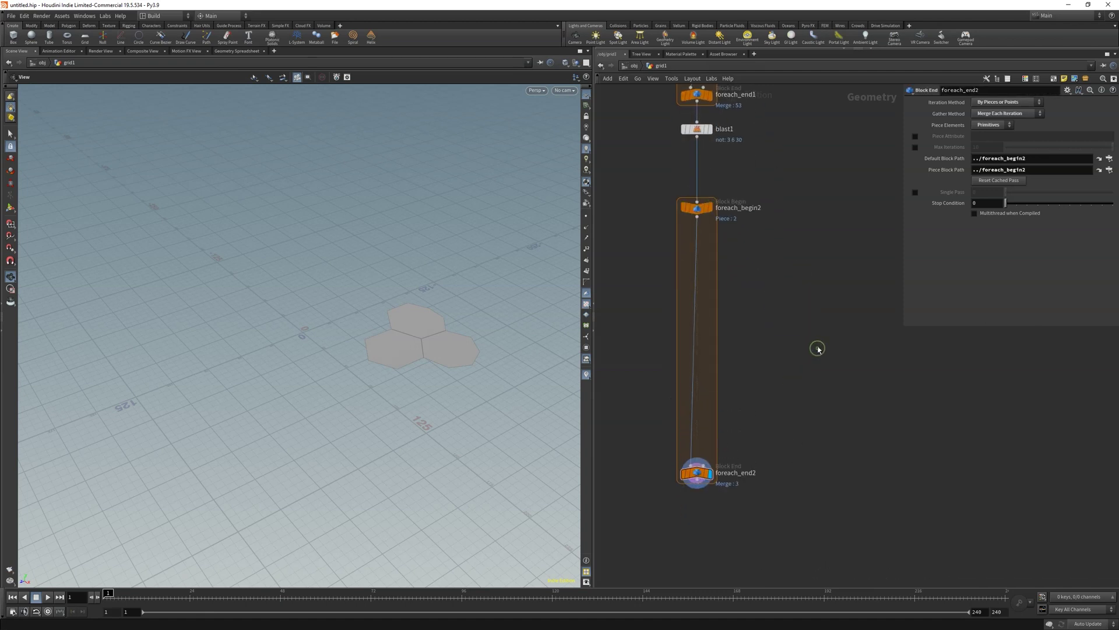
# Step: Add a For-Each Number loop beside the second primitive loop and feed it from the Blast node
pyautogui.press('Tab')
pyautogui.write('fore')
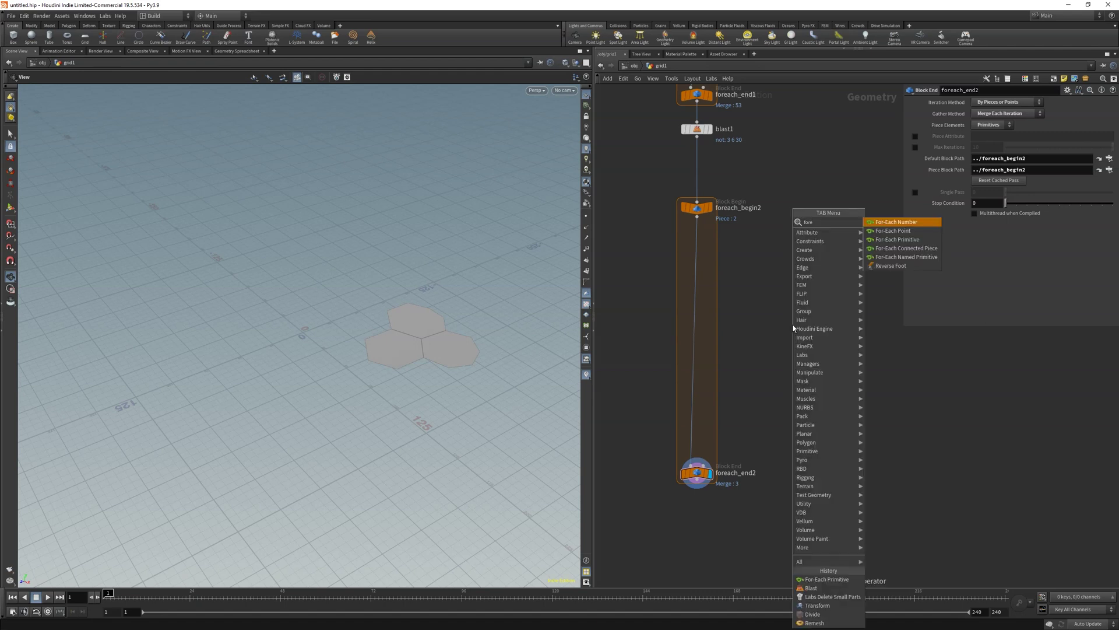
pyautogui.press('Return')
pyautogui.click(774, 193)
pyautogui.moveTo(697, 137); pyautogui.dragTo(773, 187)
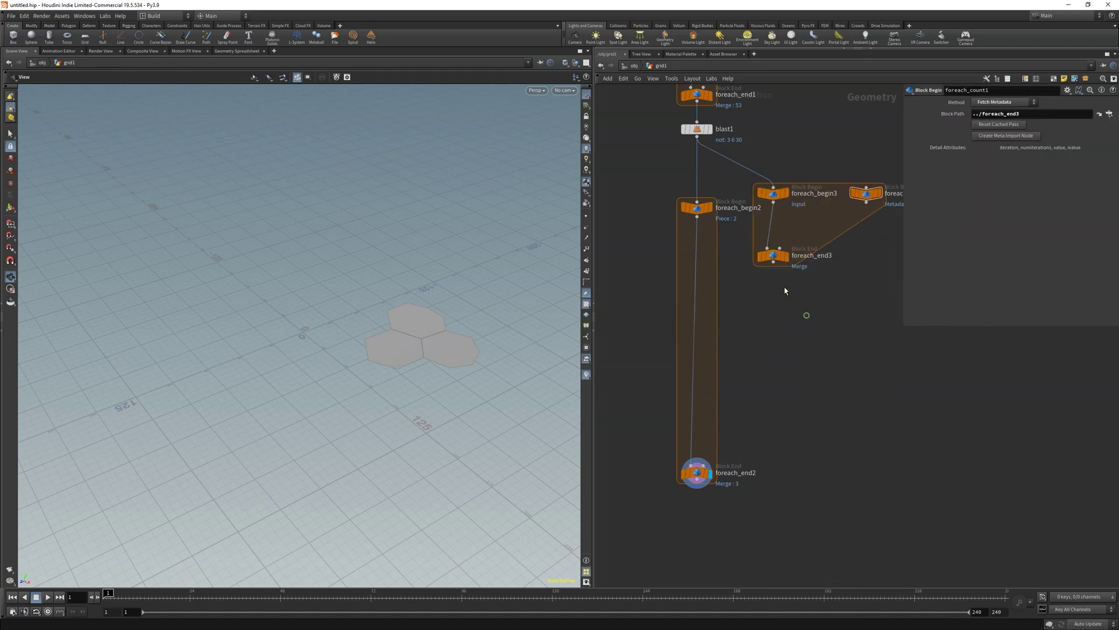
# Step: Nest the primitive loop in the number loop by wiring foreach_begin3 into foreach_begin2 and foreach_end2 into foreach_end3
pyautogui.moveTo(773, 256); pyautogui.dragTo(765, 527)
pyautogui.click(697, 480)
pyautogui.click(759, 520)
pyautogui.click(773, 202)
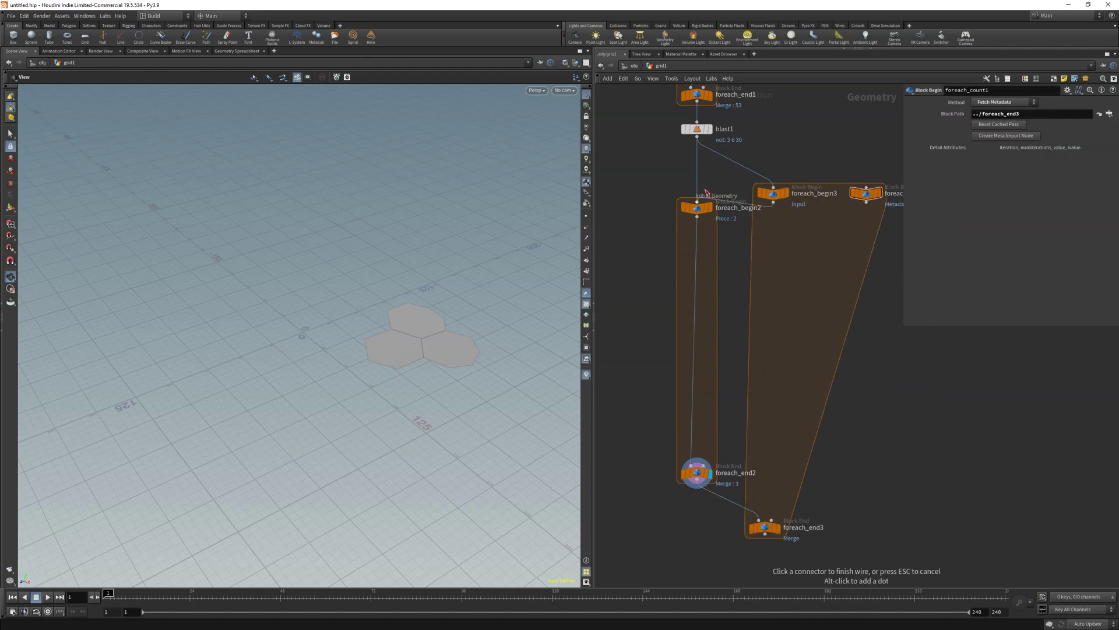
pyautogui.click(697, 201)
# Step: Rearrange the nested loop nodes into one vertical column with the primitive loop inside the number loop
pyautogui.moveTo(642, 182); pyautogui.dragTo(712, 469)
pyautogui.moveTo(700, 472); pyautogui.dragTo(777, 489)
pyautogui.click(886, 488)
pyautogui.moveTo(769, 528); pyautogui.dragTo(776, 535)
pyautogui.moveTo(774, 225); pyautogui.dragTo(775, 294)
pyautogui.moveTo(823, 258); pyautogui.dragTo(749, 493)
pyautogui.moveTo(773, 488); pyautogui.dragTo(773, 460)
pyautogui.moveTo(784, 466); pyautogui.dragTo(702, 406, button='middle')
# Step: Set foreach_end3's gather method to Feedback Each Iteration and foreach_begin3's method to Fetch Feedback
pyautogui.click(692, 471)
pyautogui.click(999, 114)
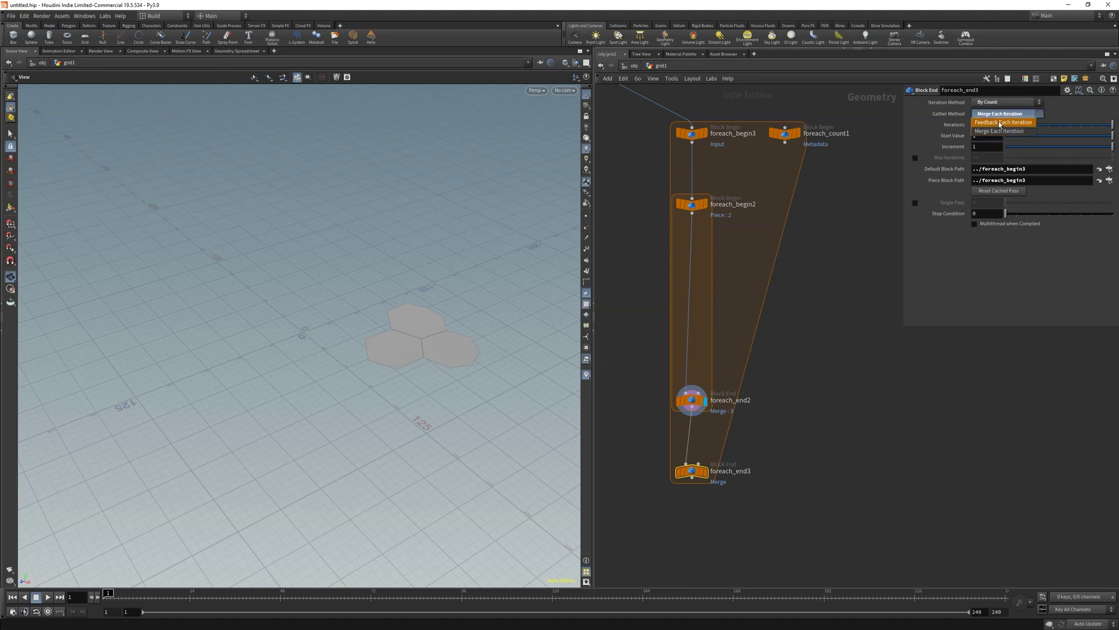
pyautogui.click(1000, 122)
pyautogui.click(692, 133)
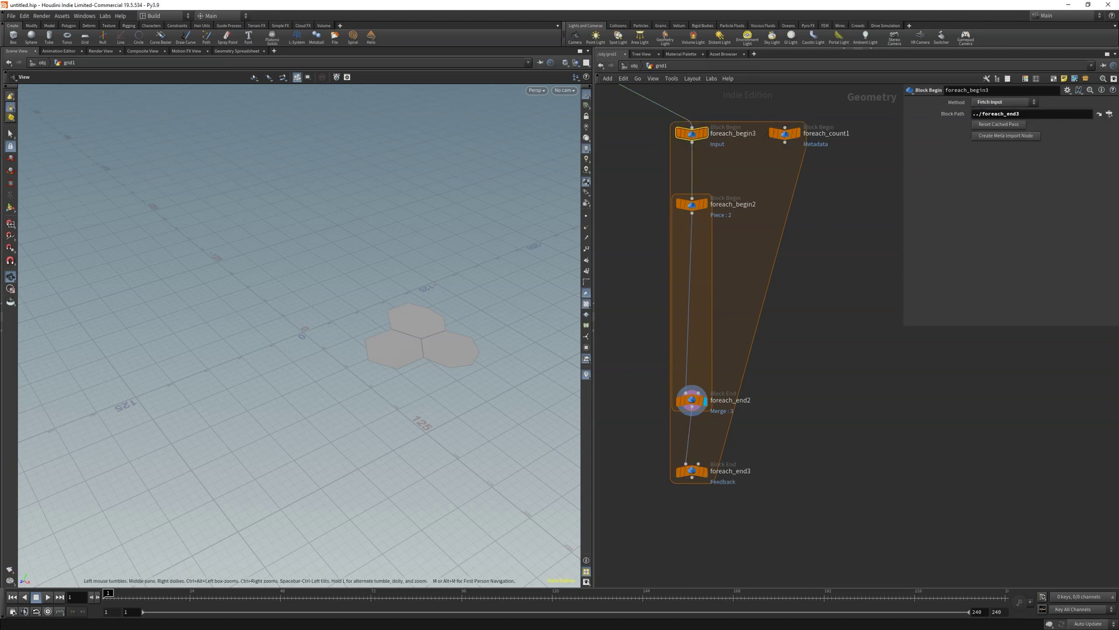
pyautogui.click(1002, 102)
pyautogui.click(1003, 109)
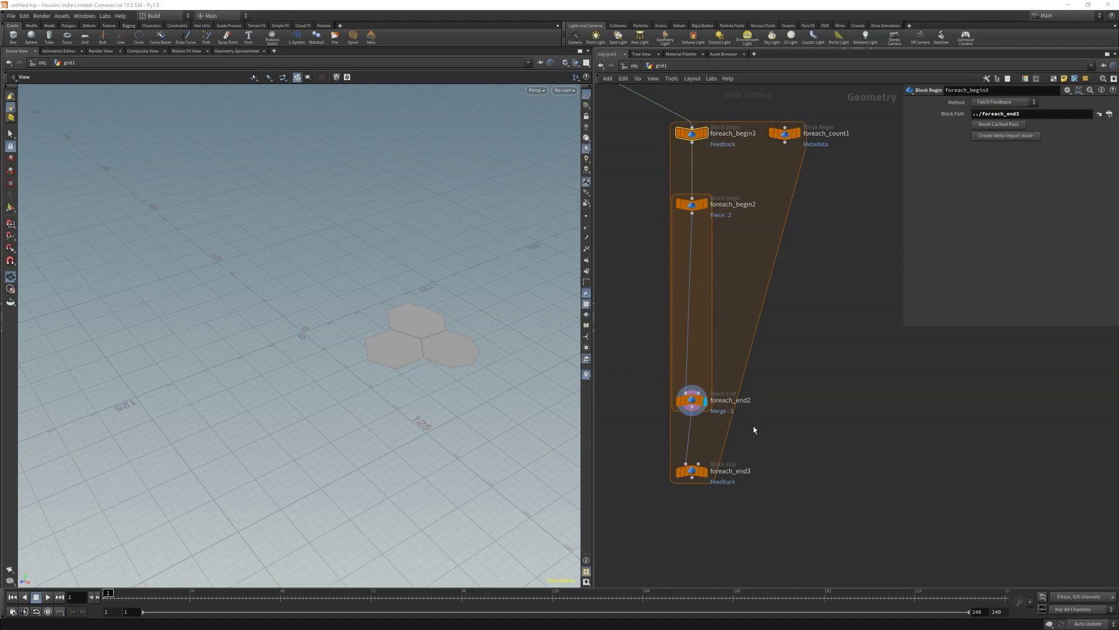
# Step: Enable Single Pass on foreach_end2 and branch a Labs Delete Small Parts node off foreach_begin2
pyautogui.moveTo(754, 429); pyautogui.dragTo(765, 448, button='middle')
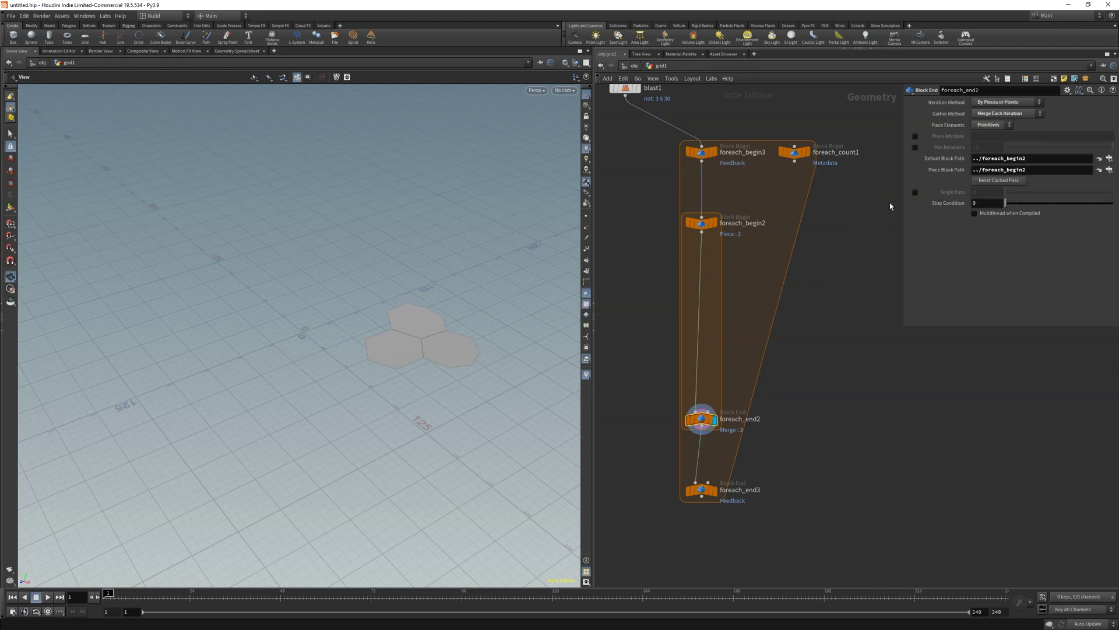
pyautogui.click(914, 193)
pyautogui.press('Tab')
pyautogui.write('delete')
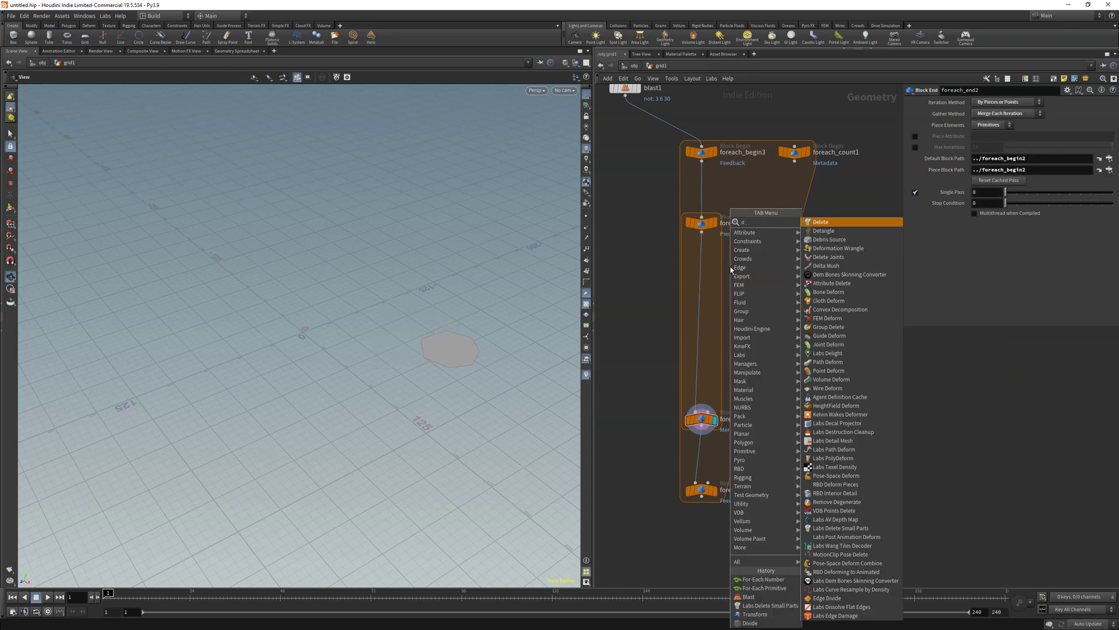
pyautogui.press('Down')
pyautogui.press('Down')
pyautogui.press('Down')
pyautogui.press('Down')
pyautogui.press('Down')
pyautogui.press('Return')
pyautogui.click(730, 267)
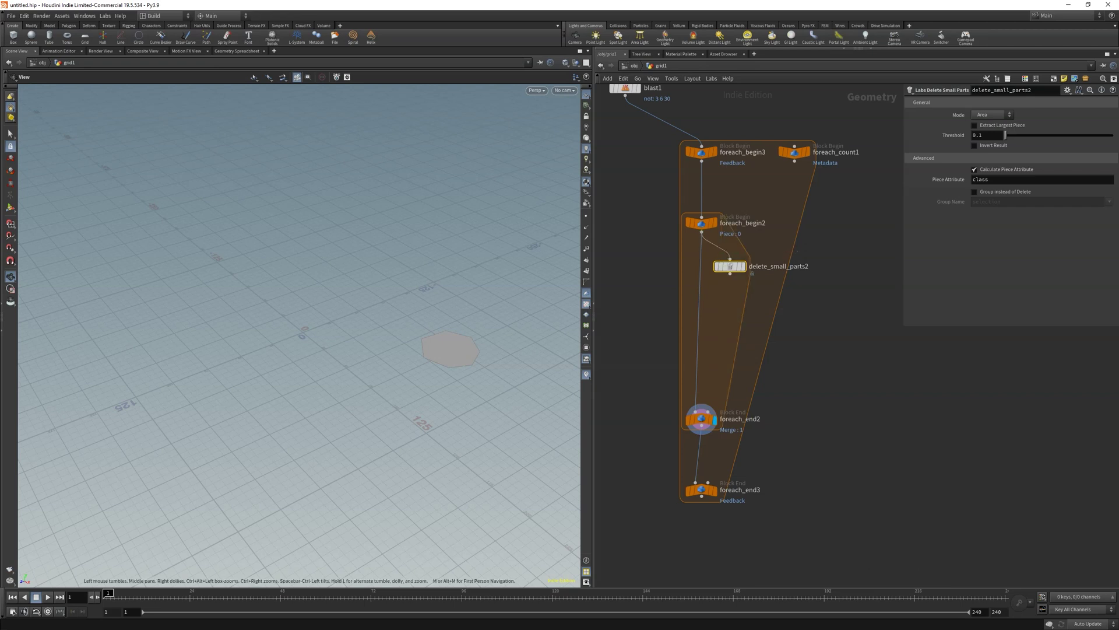
# Step: Duplicate the Labs Delete Small Parts node as a second branch off foreach_begin2, with threshold 15.3 and Invert Result enabled
pyautogui.hotkey('alt', 'Tab')
pyautogui.keyDown('alt'); pyautogui.moveTo(730, 267); pyautogui.dragTo(653, 279); pyautogui.keyUp('alt')
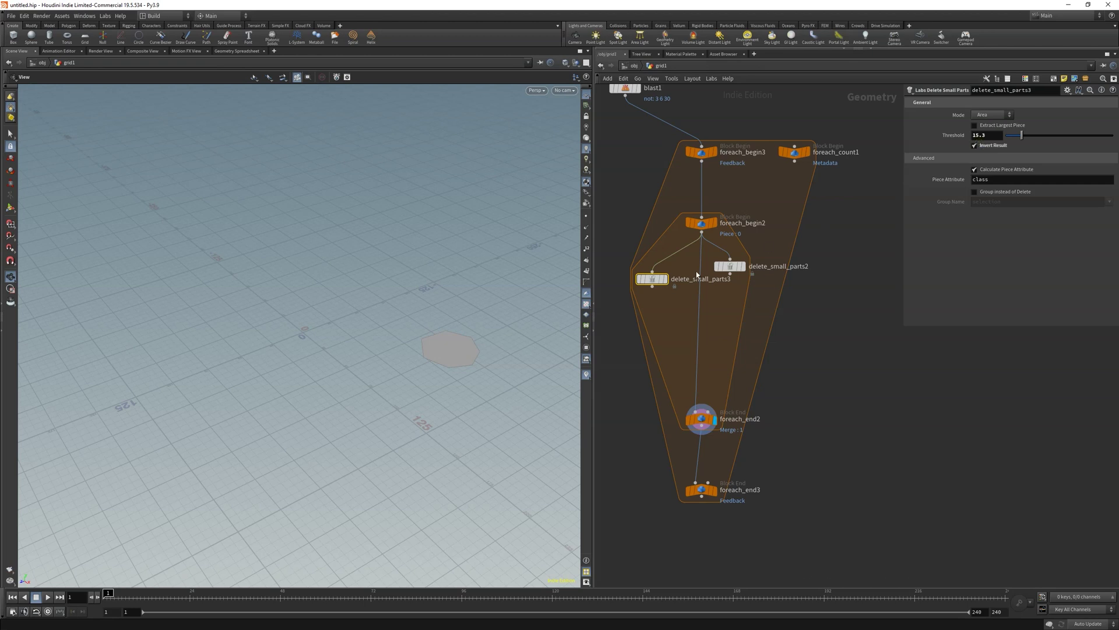
pyautogui.moveTo(652, 279); pyautogui.dragTo(730, 317)
# Step: Add a Knife node below delete_small_parts2 and display its result
pyautogui.press('Tab')
pyautogui.write('knife')
pyautogui.press('Return')
pyautogui.click(742, 341)
pyautogui.click(755, 340)
# Step: Move the Knife's origin onto the displayed cell, at about 68.61, 0, -55.31
pyautogui.click(10, 207)
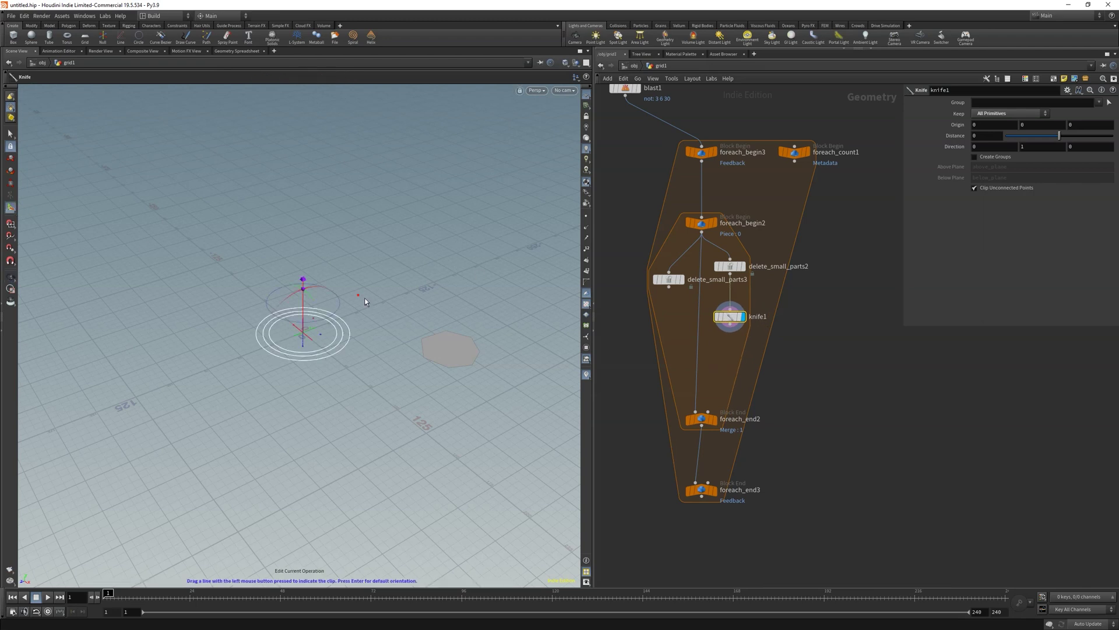
pyautogui.moveTo(320, 334); pyautogui.dragTo(436, 352)
pyautogui.scroll(5, 429, 351)
pyautogui.keyDown('alt'); pyautogui.moveTo(423, 350); pyautogui.dragTo(272, 385, button='middle'); pyautogui.keyUp('alt')
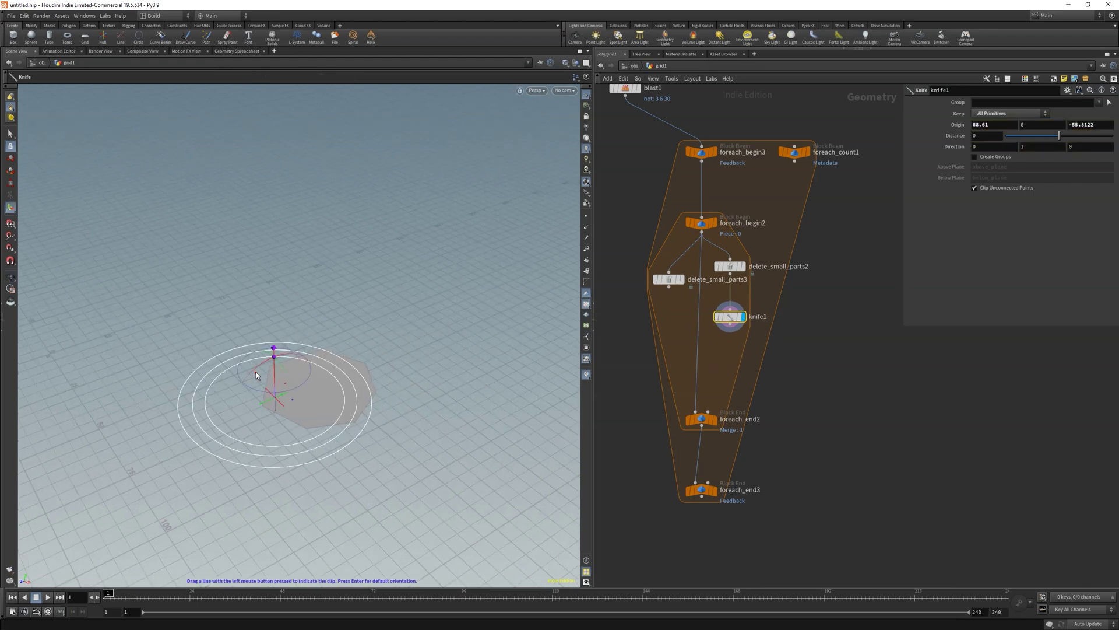
# Step: Shift the Knife's origin to about 68.61, 1.13, -66.43 and rotate its cutting direction to about -0.76, -0.07, 0.66 across the cell
pyautogui.moveTo(256, 370); pyautogui.dragTo(332, 342)
pyautogui.moveTo(332, 341)
pyautogui.keyDown('alt'); pyautogui.mouseDown()
pyautogui.moveTo(321, 368)
pyautogui.moveTo(348, 345)
pyautogui.mouseUp(); pyautogui.keyUp('alt')
pyautogui.scroll(5, 344, 397)
pyautogui.keyDown('alt'); pyautogui.moveTo(344, 402); pyautogui.dragTo(378, 363, button='middle'); pyautogui.keyUp('alt')
pyautogui.keyDown('alt'); pyautogui.moveTo(378, 363); pyautogui.dragTo(366, 357); pyautogui.keyUp('alt')
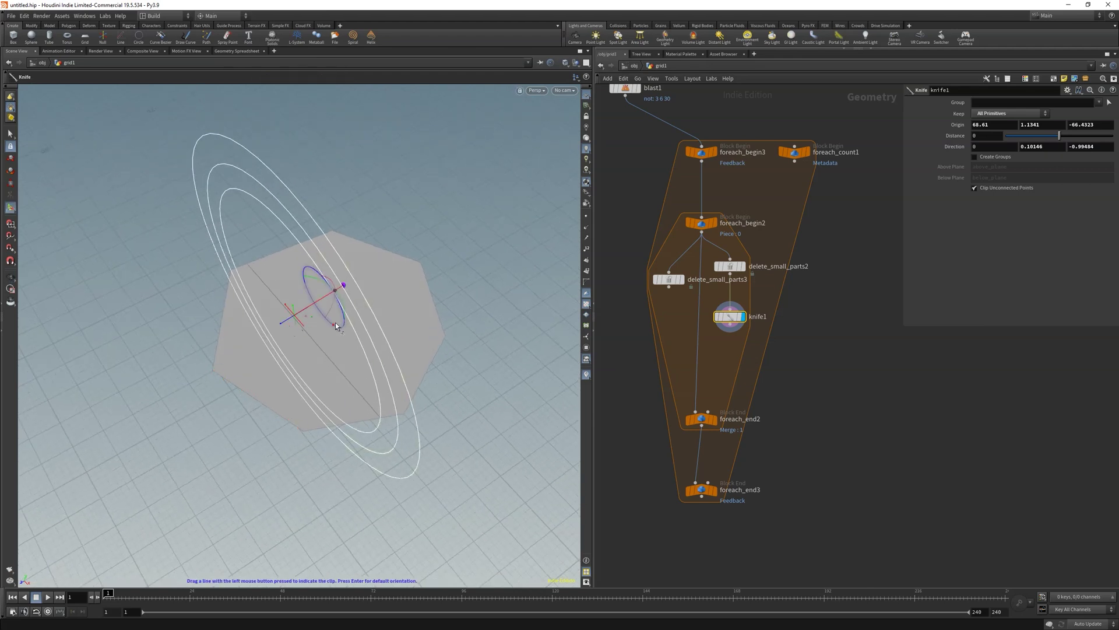
pyautogui.moveTo(329, 287); pyautogui.dragTo(264, 320)
# Step: Level delete_small_parts3 with delete_small_parts2 and add a Merge node near foreach_end2
pyautogui.moveTo(668, 280); pyautogui.dragTo(667, 267)
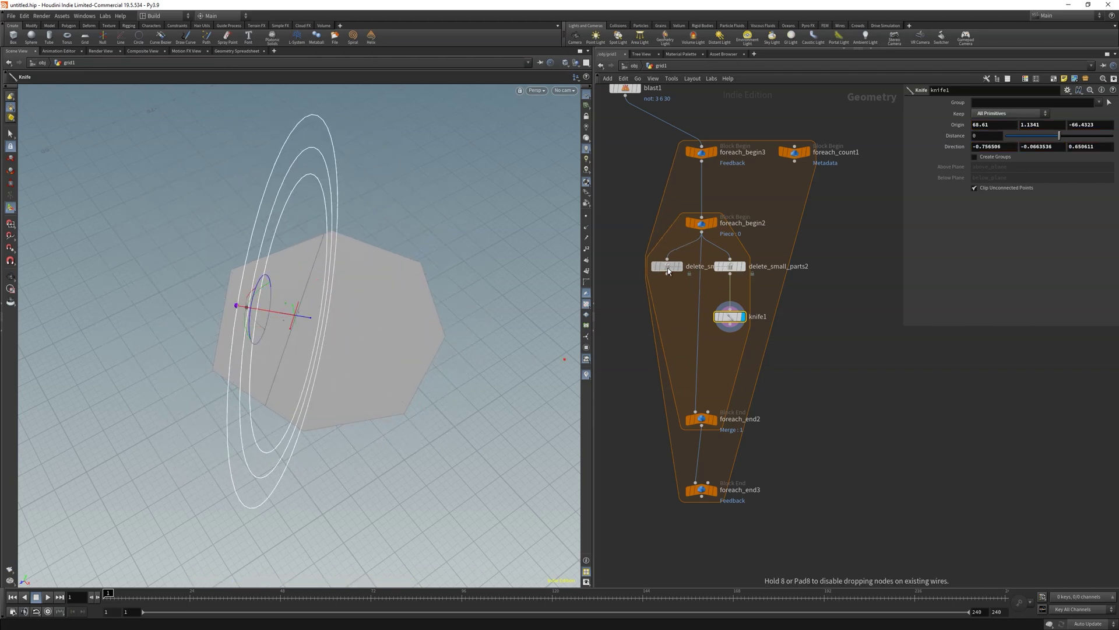
pyautogui.moveTo(766, 416); pyautogui.dragTo(764, 397, button='middle')
pyautogui.press('Tab')
pyautogui.write('merge')
pyautogui.press('Return')
pyautogui.click(761, 373)
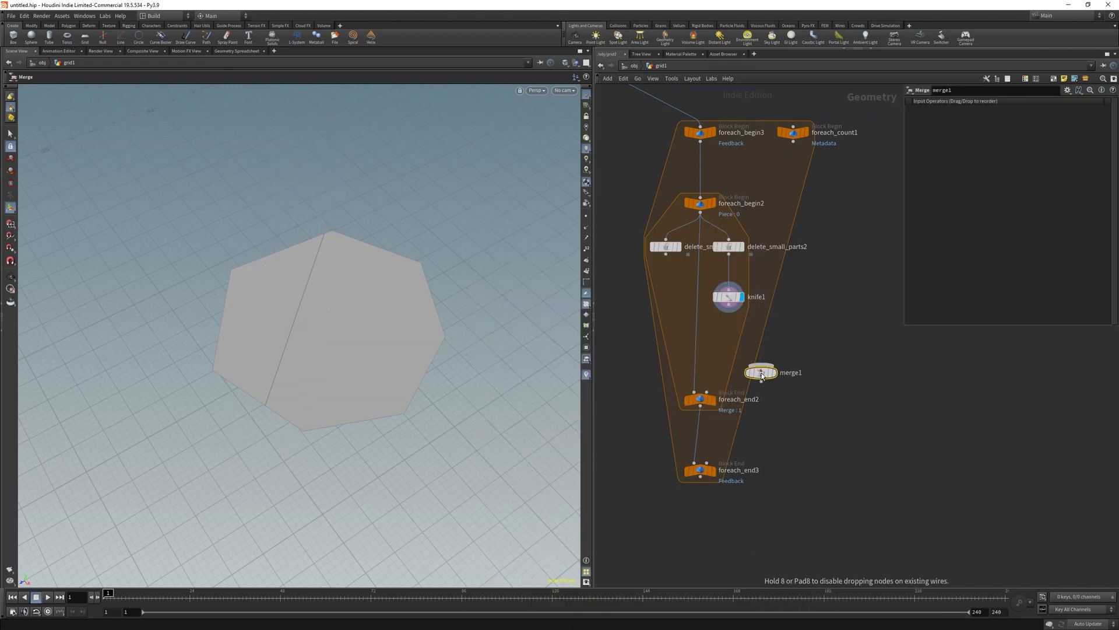
# Step: Wire delete_small_parts3 and knife1 into the Merge node, feed it to foreach_end2, and align it above that node
pyautogui.moveTo(666, 254); pyautogui.dragTo(760, 367)
pyautogui.moveTo(729, 304); pyautogui.dragTo(758, 366)
pyautogui.moveTo(750, 367); pyautogui.dragTo(653, 321)
pyautogui.moveTo(665, 333); pyautogui.dragTo(694, 391)
pyautogui.moveTo(665, 326); pyautogui.dragTo(700, 343)
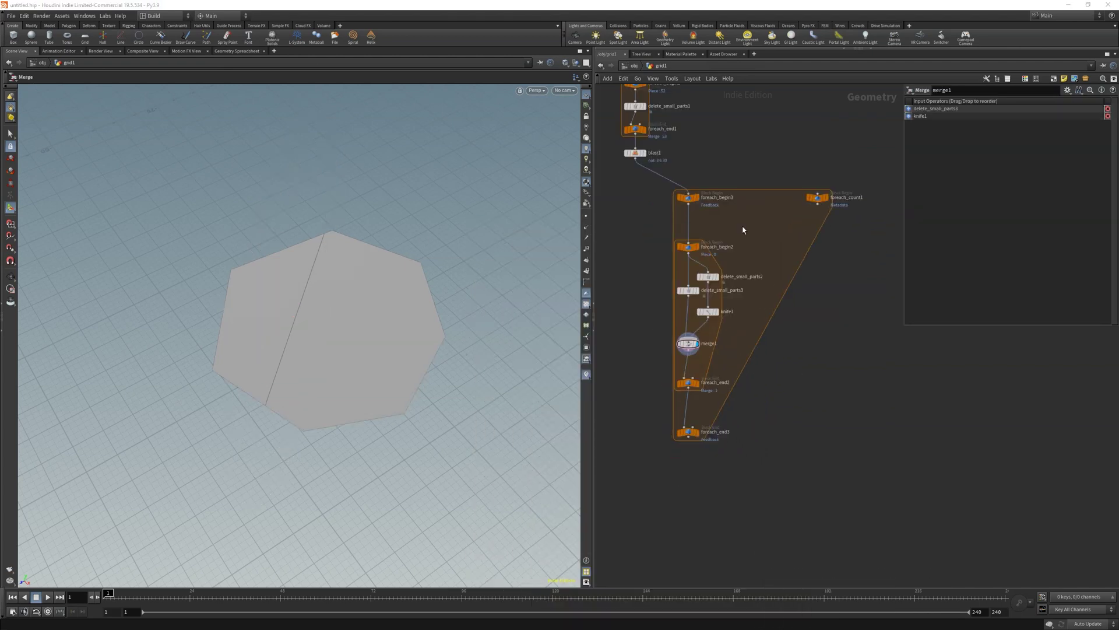
# Step: Add a Null node below foreach_count1 and name it seed
pyautogui.press('Tab')
pyautogui.write('null')
pyautogui.press('Return')
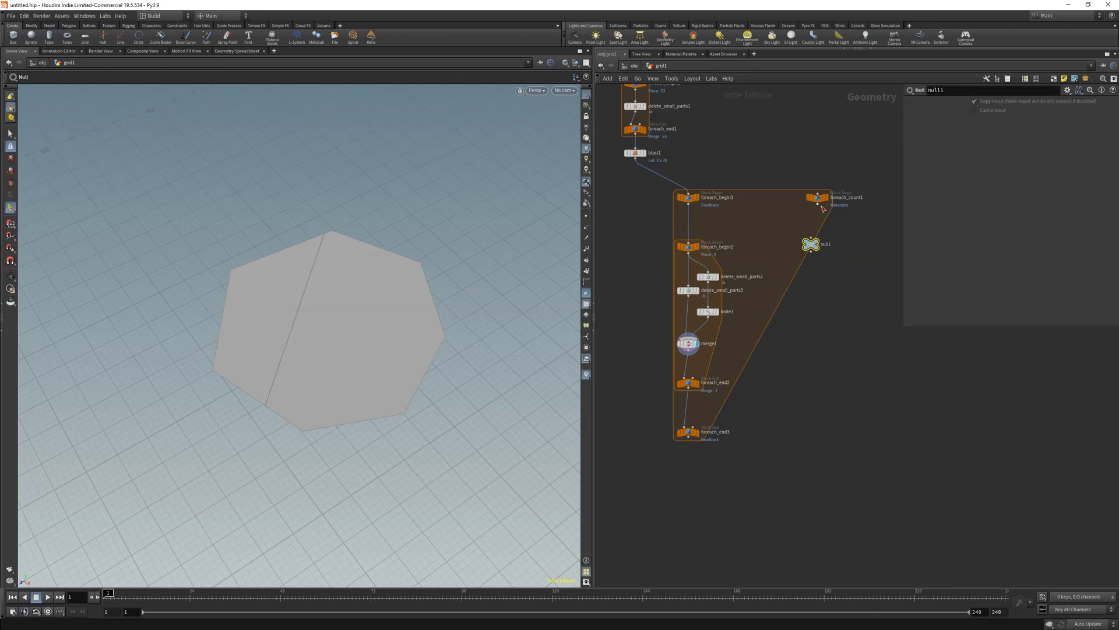
pyautogui.doubleClick(830, 237)
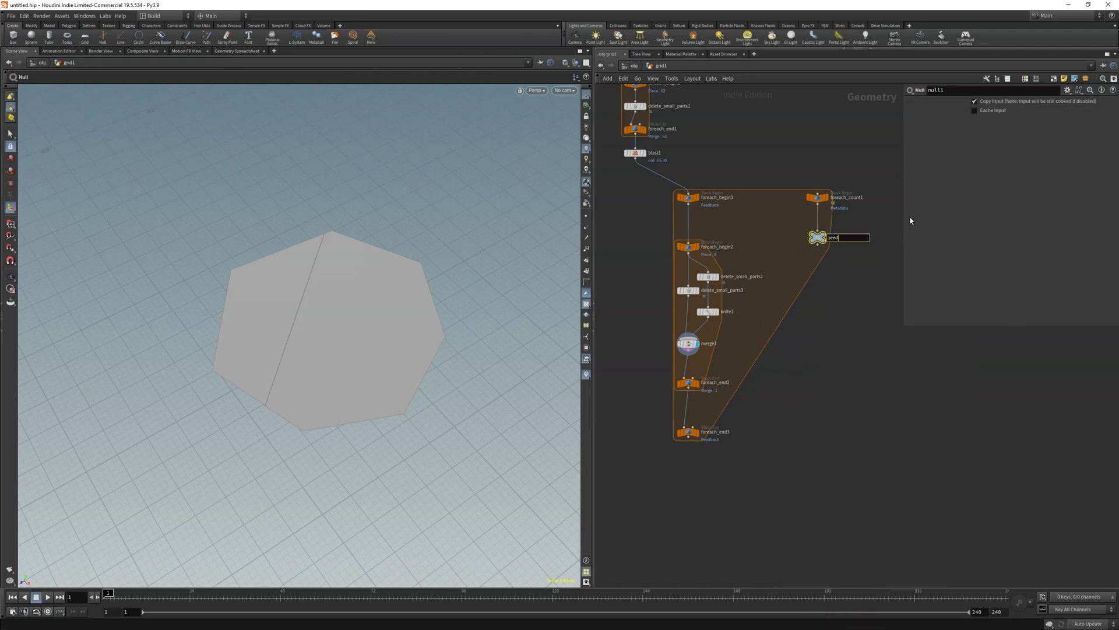
pyautogui.press('Return')
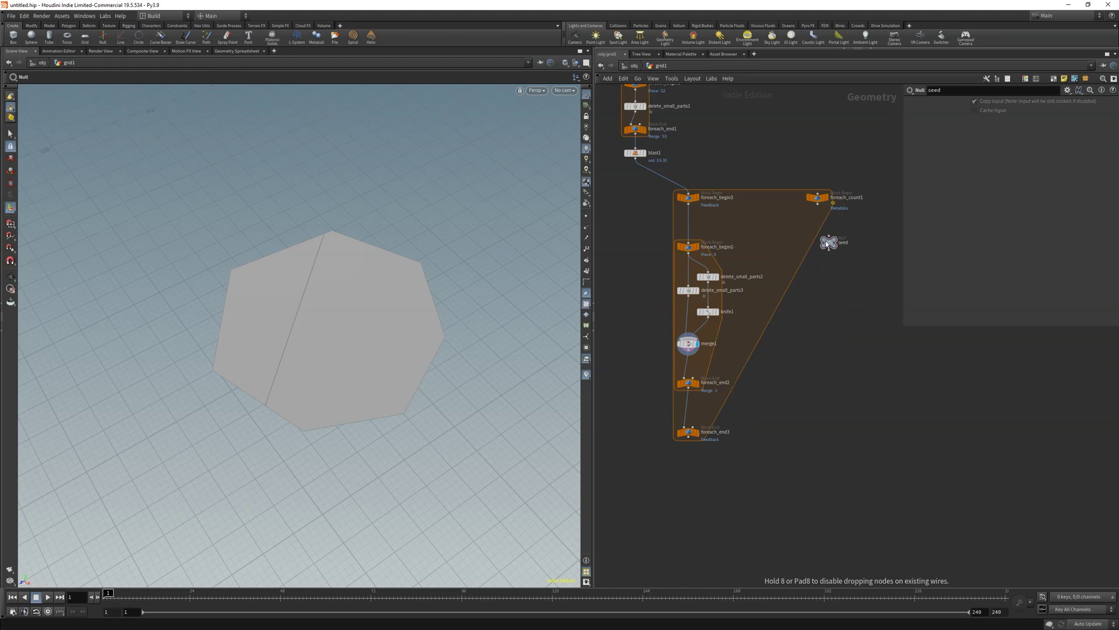
# Step: Add a Float parameter named and labelled seed to the seed null's interface
pyautogui.click(1066, 90)
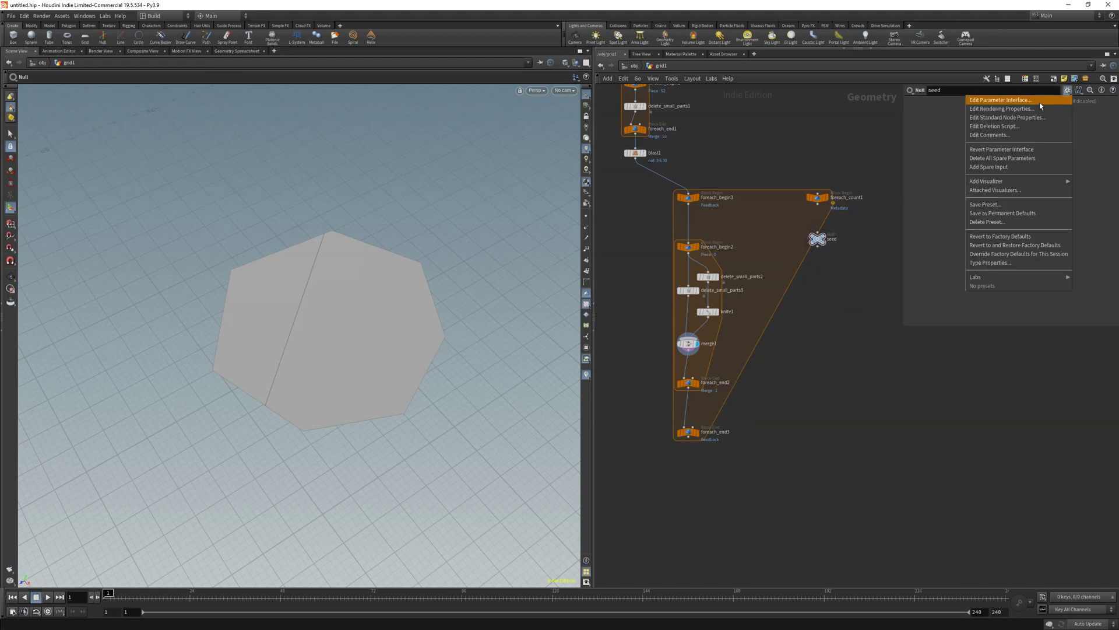
pyautogui.click(1026, 109)
pyautogui.click(408, 146)
pyautogui.click(502, 182)
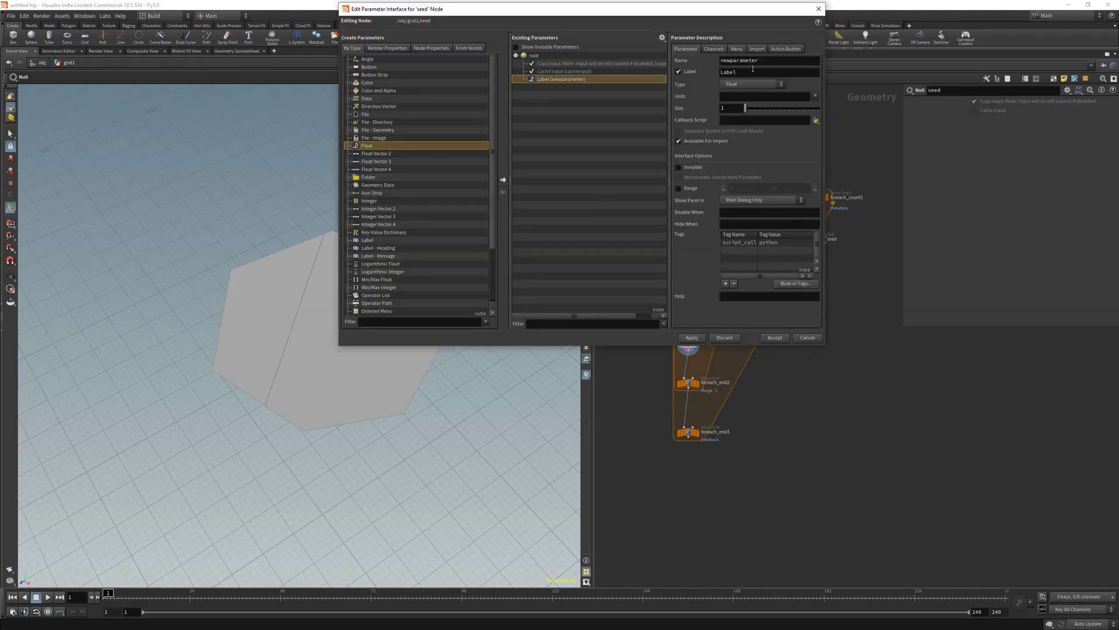
pyautogui.press('Tab')
pyautogui.write('seed')
pyautogui.click(776, 338)
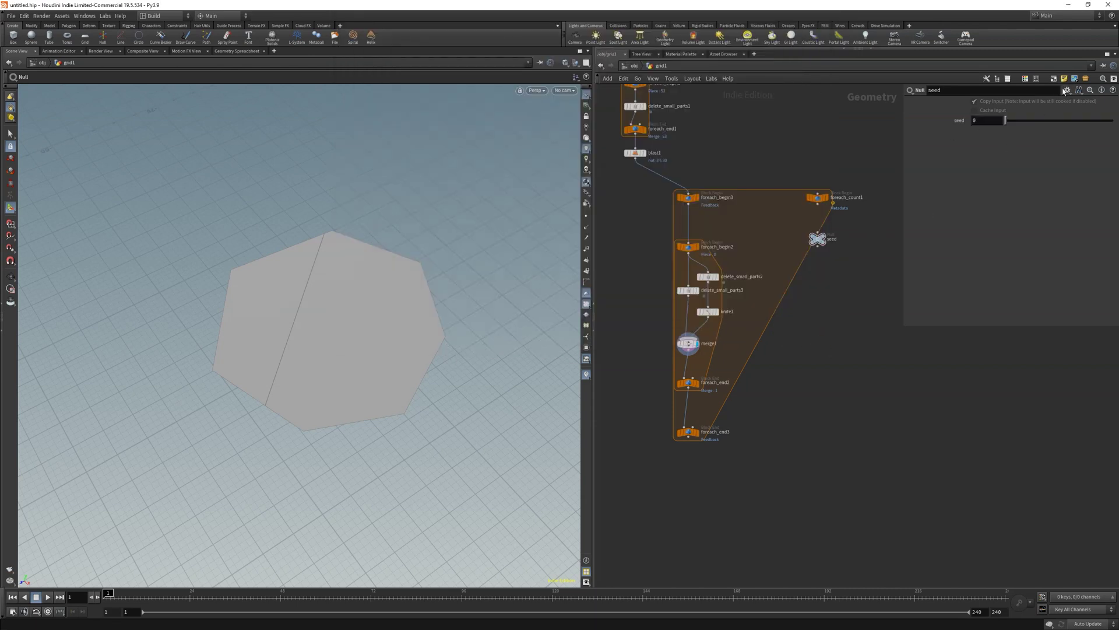
# Step: Make the seed null's built-in Copy Input and Cache Input parameters invisible
pyautogui.click(1067, 90)
pyautogui.click(1024, 109)
pyautogui.click(549, 70)
pyautogui.keyDown('shift'); pyautogui.click(550, 64); pyautogui.keyUp('shift')
pyautogui.click(682, 157)
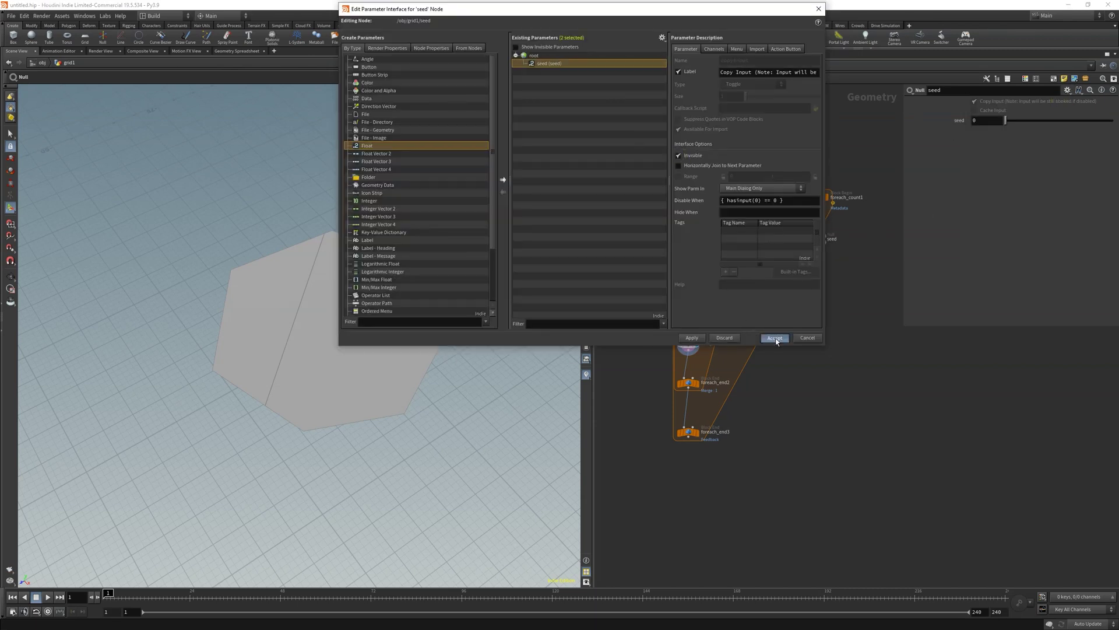
pyautogui.click(774, 338)
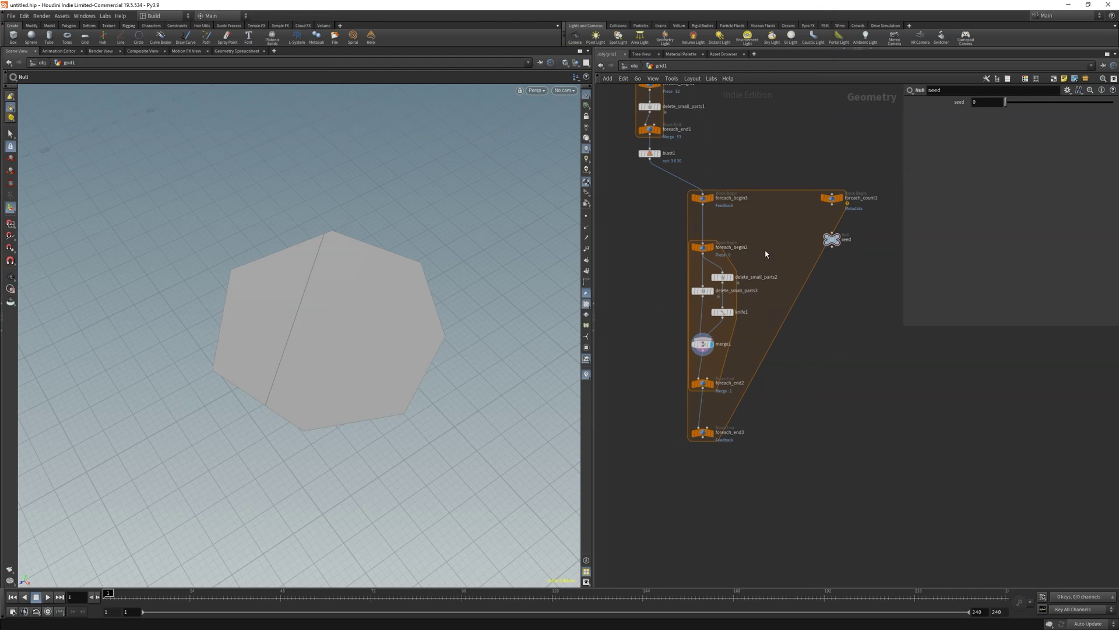
# Step: Add a Convert Line node branching off foreach_begin2 and display its result
pyautogui.press('Tab')
pyautogui.write('convert line')
pyautogui.press('Return')
pyautogui.click(781, 271)
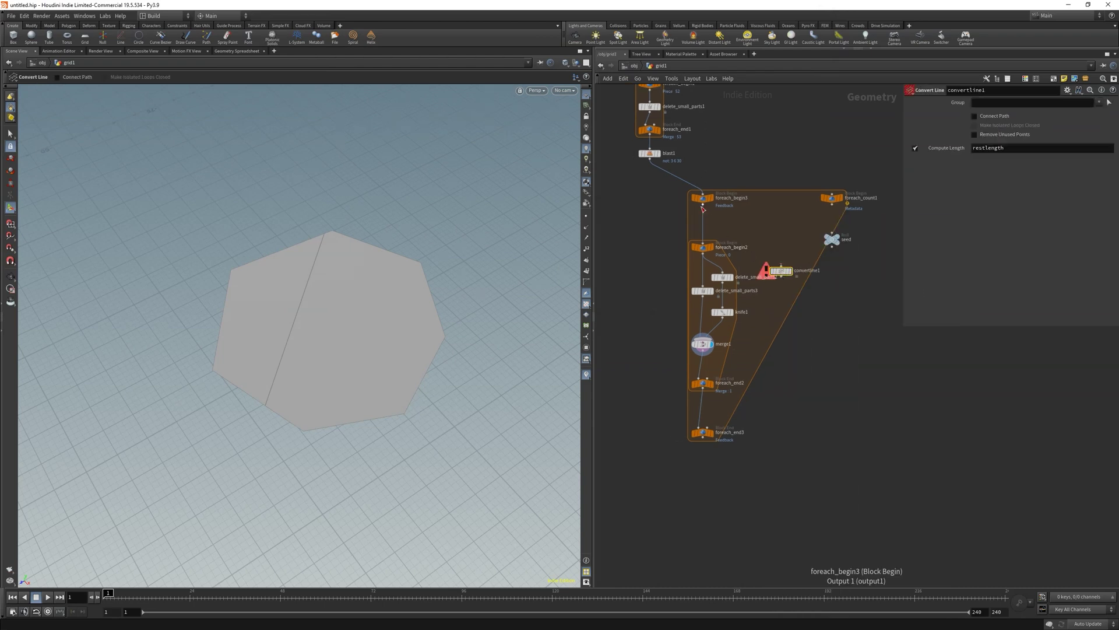
pyautogui.moveTo(703, 254); pyautogui.dragTo(781, 266)
pyautogui.click(790, 271)
# Step: Add an Extract Centroid node named prim_cntr off foreach_begin2, display it, and set it to run over Detail
pyautogui.press('Tab')
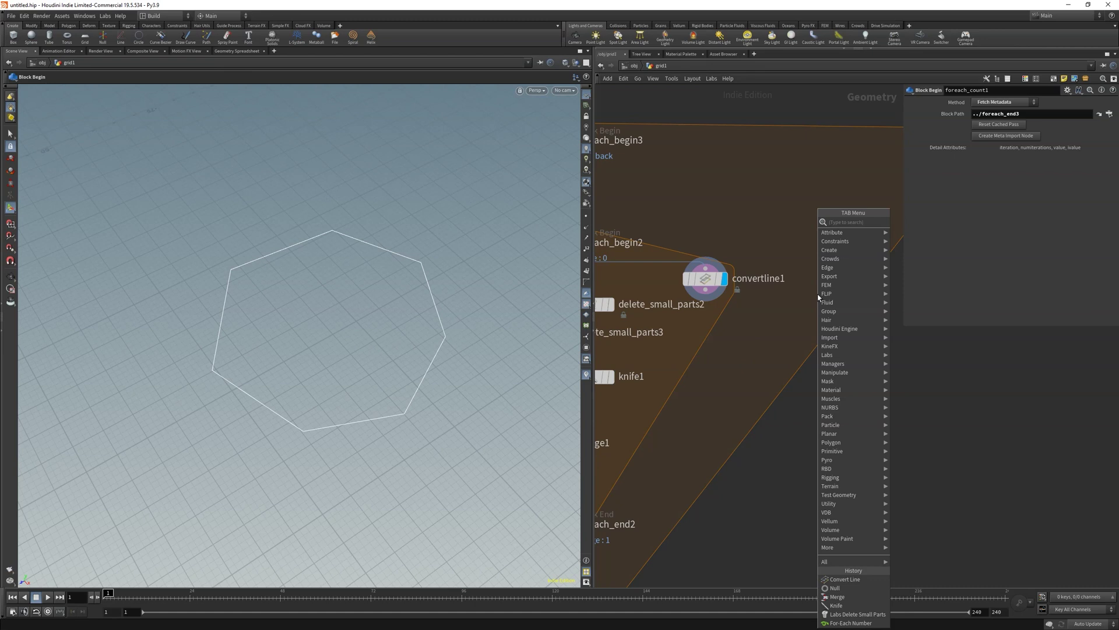
pyautogui.write('ex')
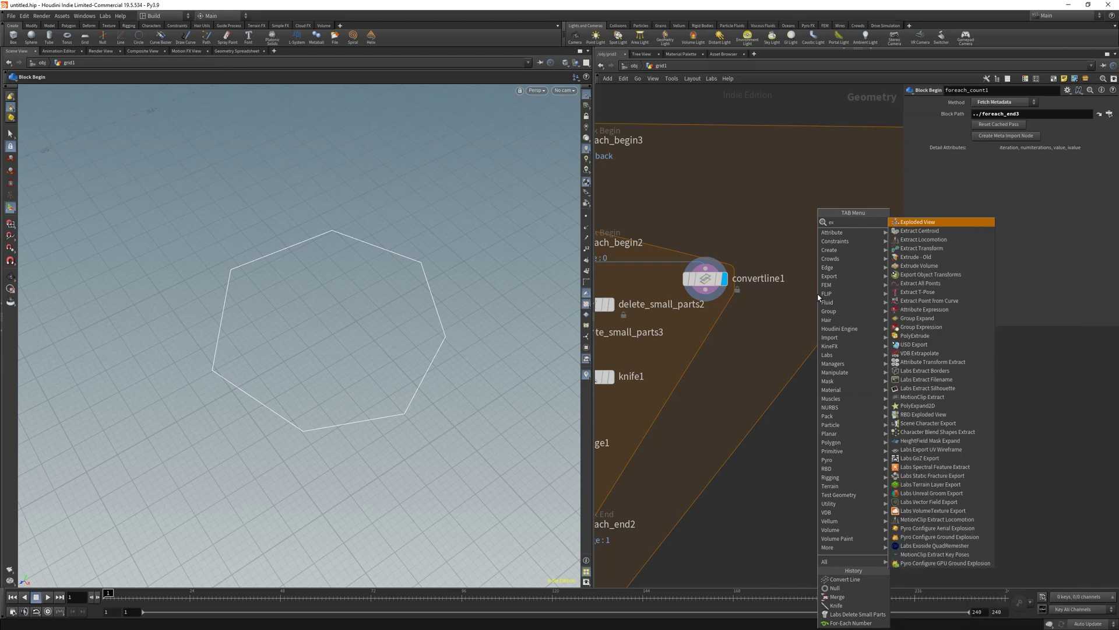
pyautogui.press('Down')
pyautogui.press('Return')
pyautogui.click(801, 280)
pyautogui.scroll(-3, 799, 315)
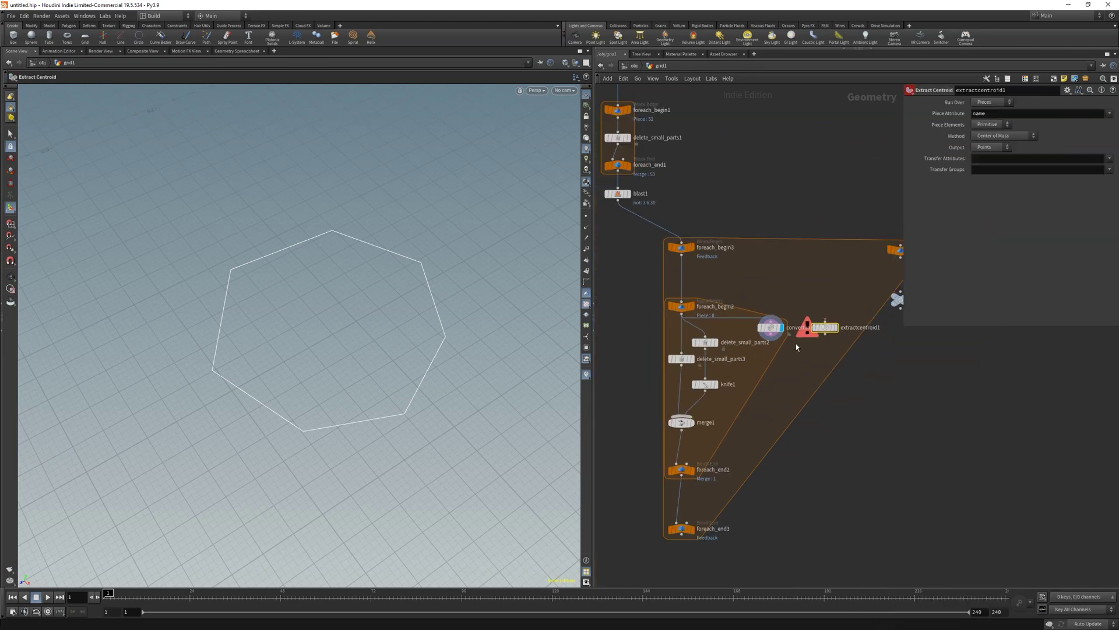
pyautogui.click(835, 327)
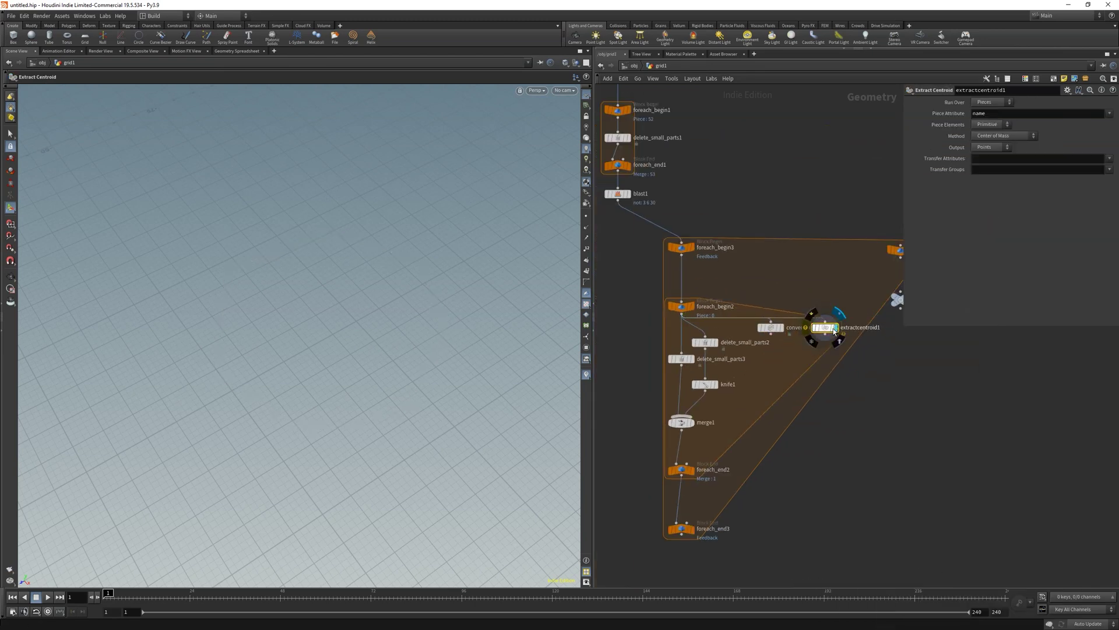
pyautogui.click(992, 106)
pyautogui.click(991, 127)
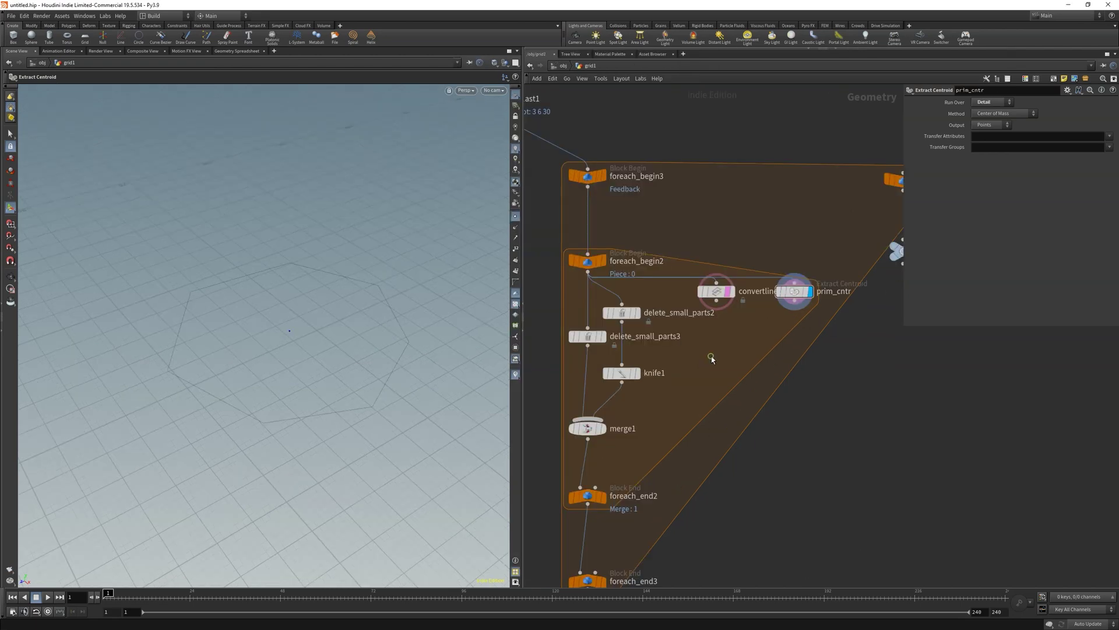
# Step: Add an Attribute Promote node below convertline1, wire it to that node, and display its result
pyautogui.press('Tab')
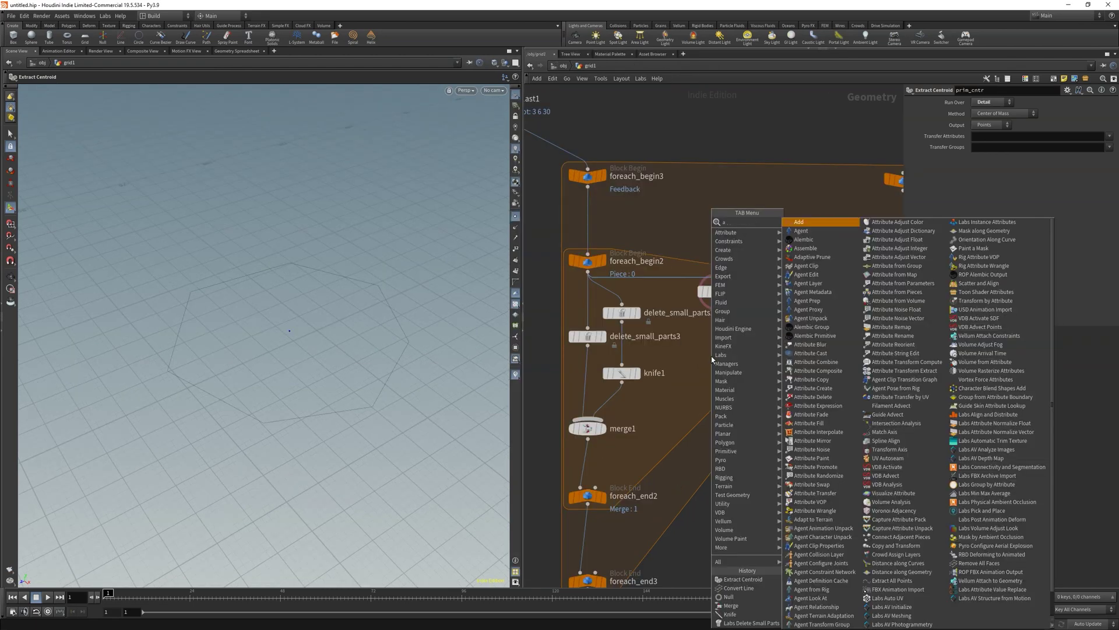
pyautogui.click(749, 324)
pyautogui.click(732, 291)
pyautogui.click(719, 291)
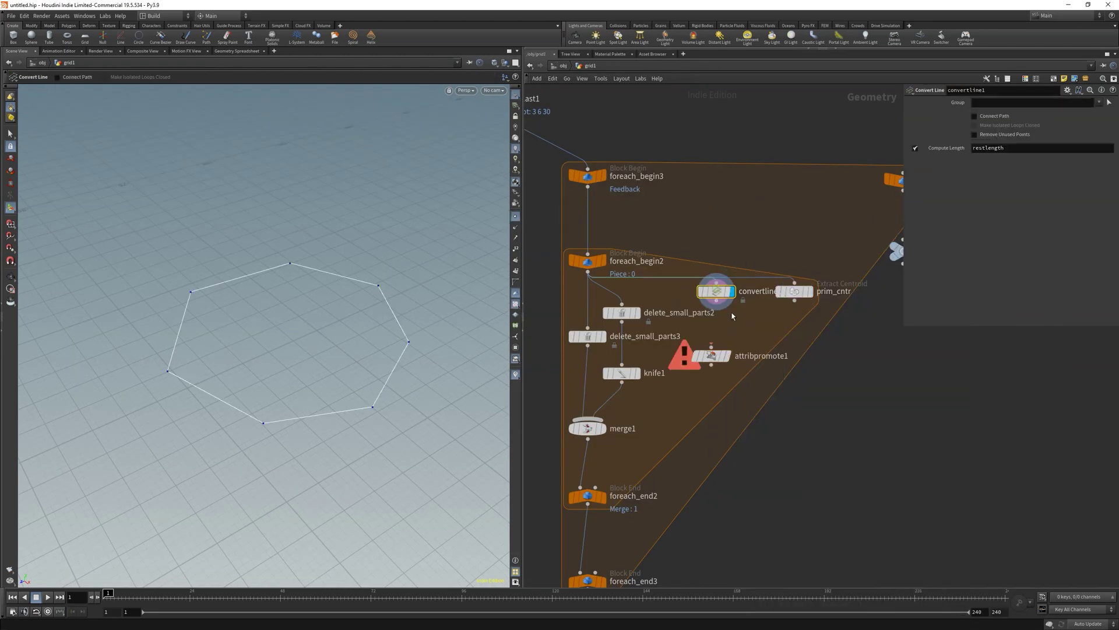
pyautogui.moveTo(712, 356); pyautogui.dragTo(718, 345)
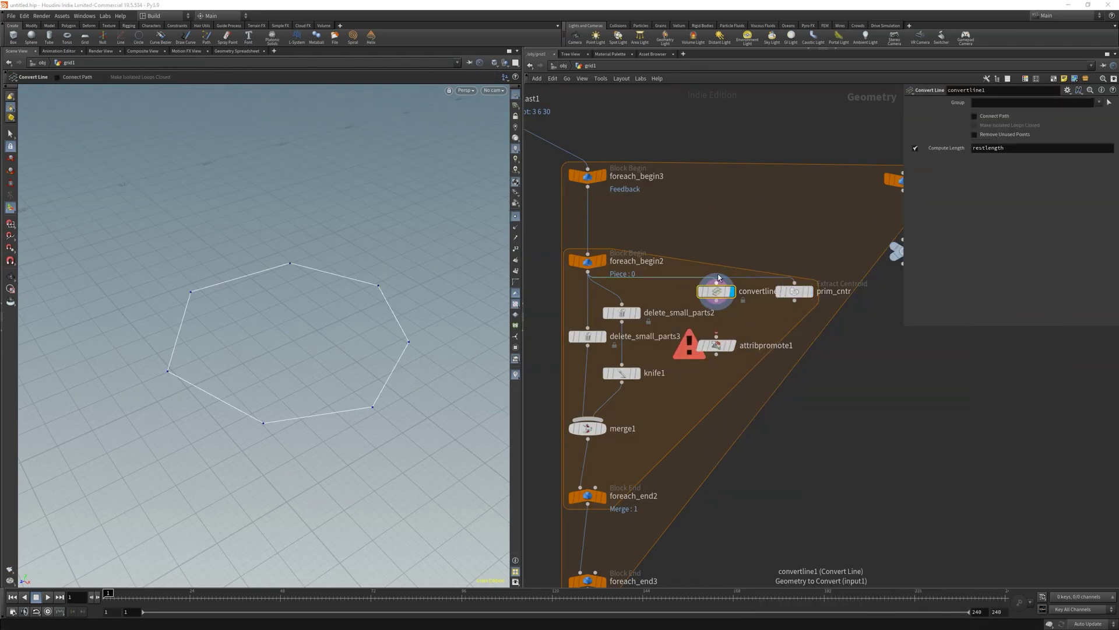
pyautogui.moveTo(716, 300); pyautogui.dragTo(716, 337)
pyautogui.click(732, 346)
pyautogui.click(718, 346)
# Step: Set attribpromote1's original name to restlength and enable a new name of max_len
pyautogui.click(717, 293)
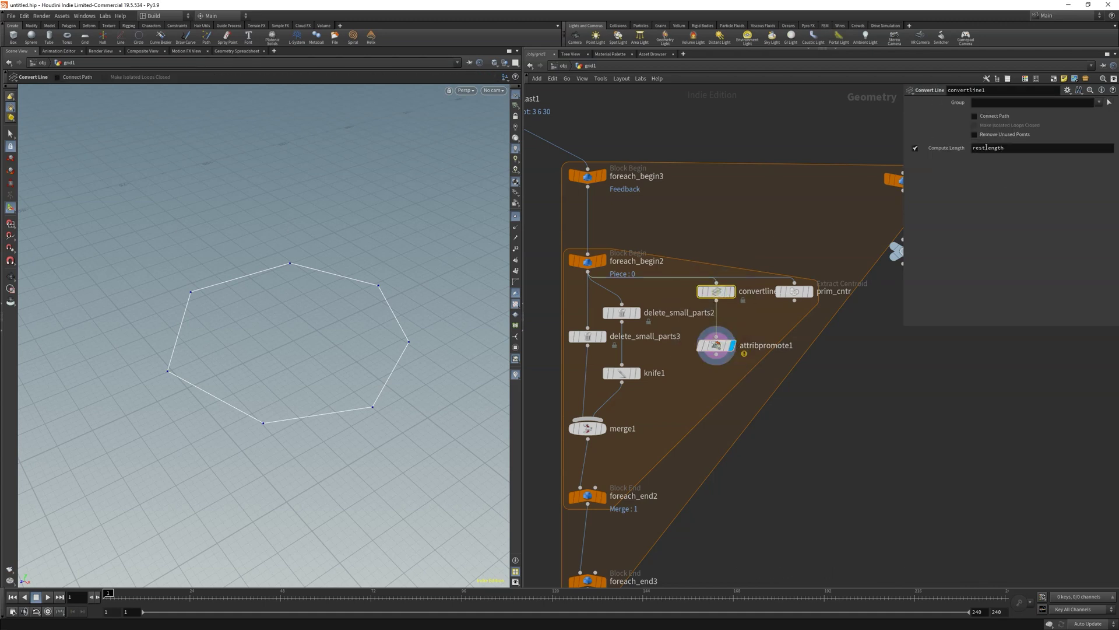
pyautogui.click(716, 346)
pyautogui.click(975, 157)
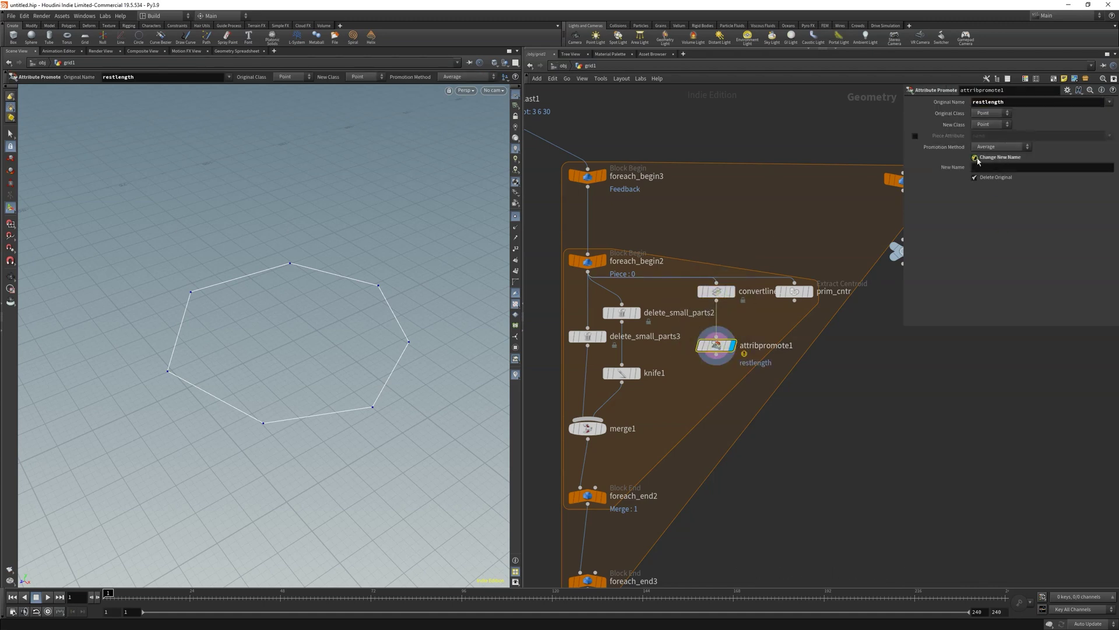
pyautogui.click(1005, 167)
pyautogui.write('max_len')
pyautogui.press('Return')
# Step: Promote the attribute from Primitive to Detail using Maximum with Delete Original off, and move the node closer to convertline1
pyautogui.click(991, 113)
pyautogui.click(990, 124)
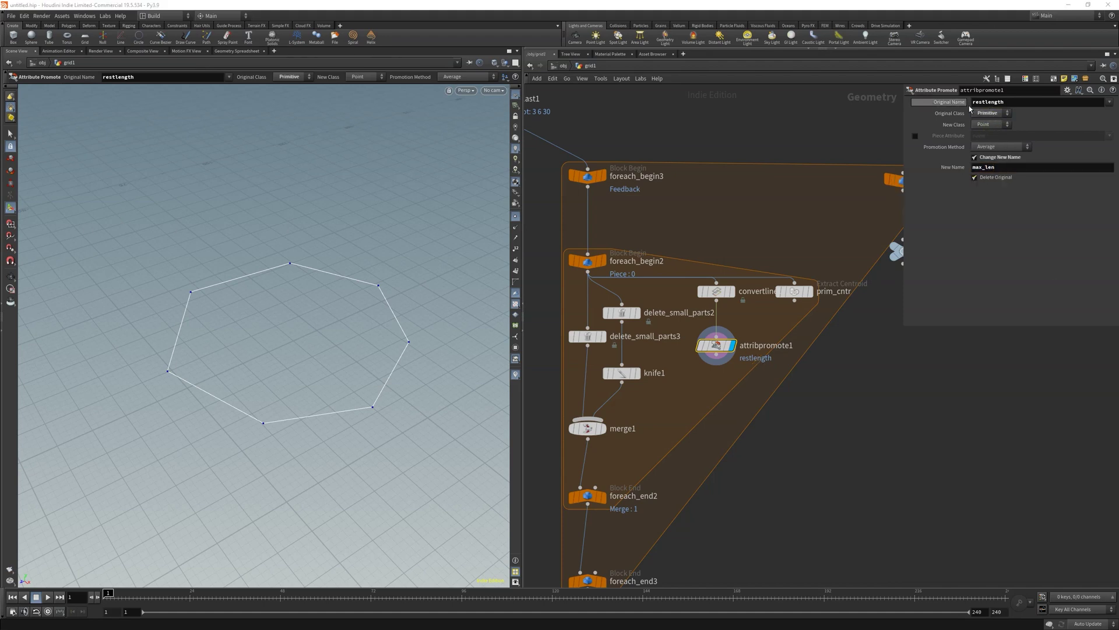
pyautogui.click(1005, 125)
pyautogui.click(991, 135)
pyautogui.click(1020, 146)
pyautogui.click(991, 154)
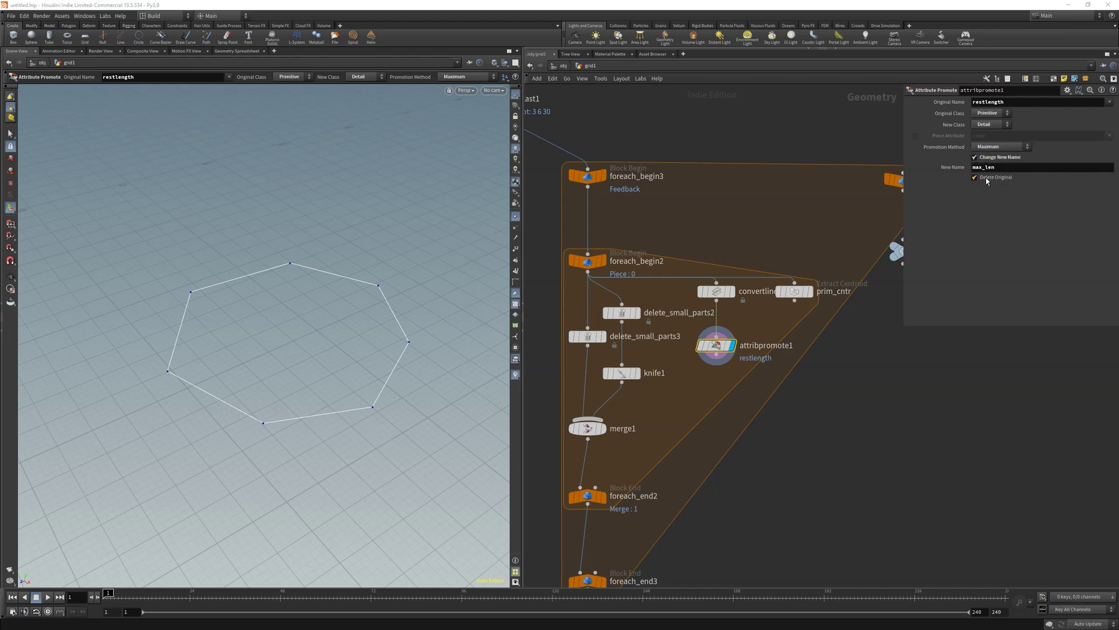
pyautogui.moveTo(716, 345); pyautogui.dragTo(716, 324)
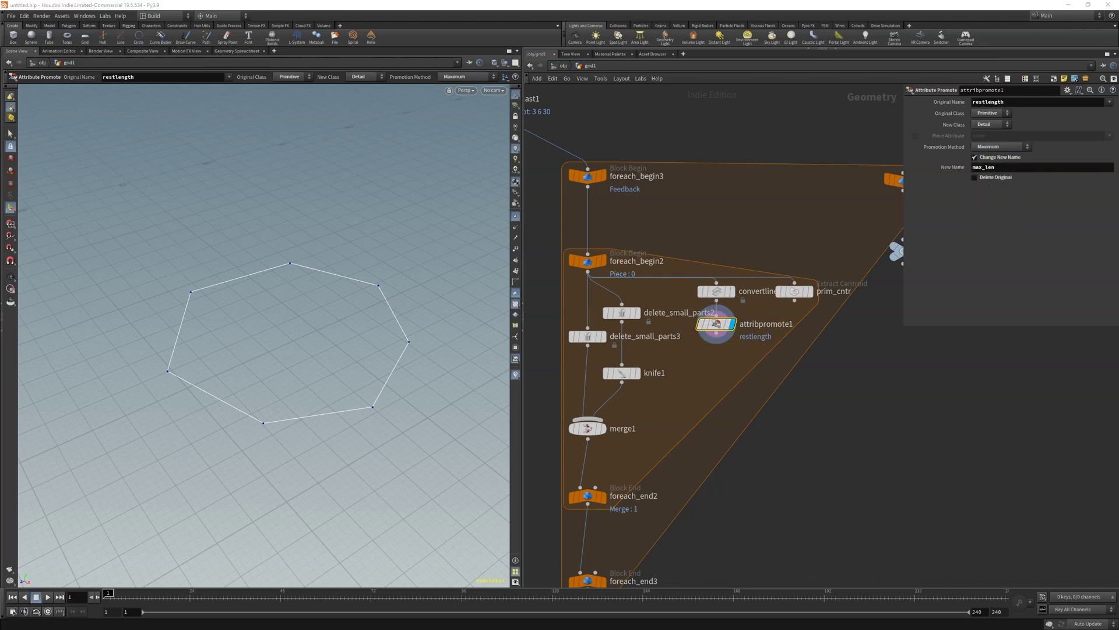
# Step: Add an Attribute Wrangle named extract_biggest below attribpromote1, wire it in, and display its result
pyautogui.press('Tab')
pyautogui.write('aw')
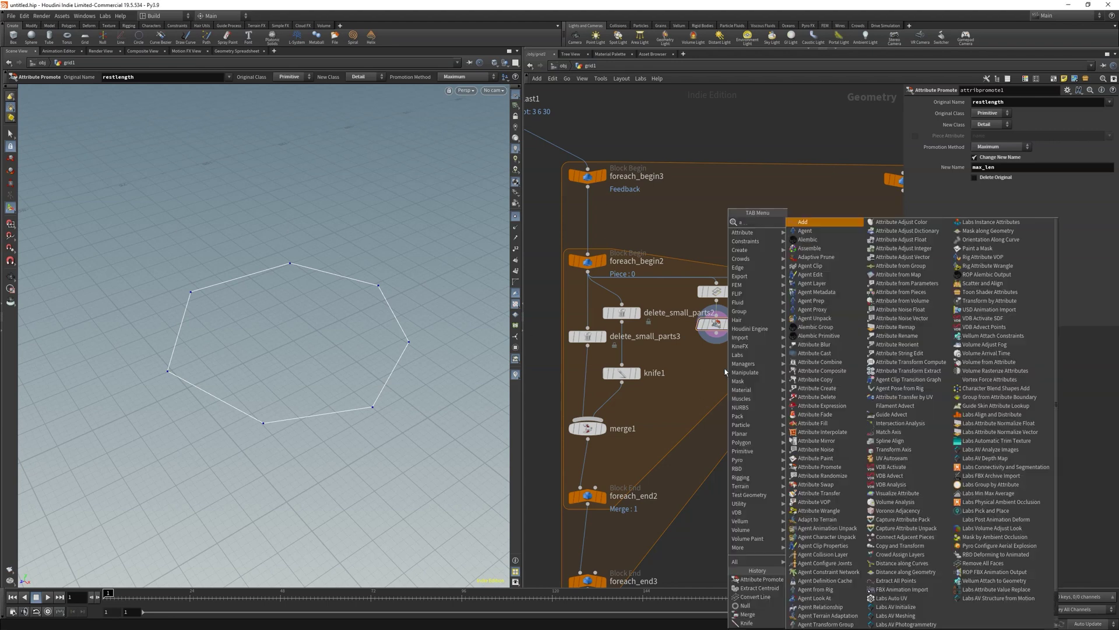
pyautogui.press('Return')
pyautogui.click(702, 389)
pyautogui.moveTo(716, 333); pyautogui.dragTo(691, 380)
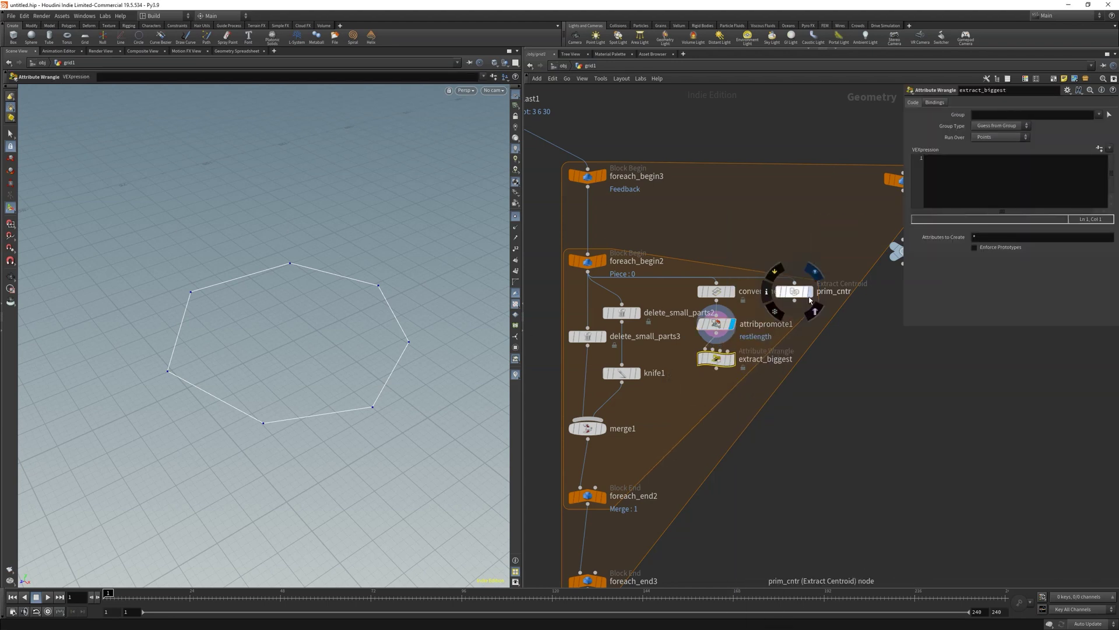
pyautogui.click(733, 359)
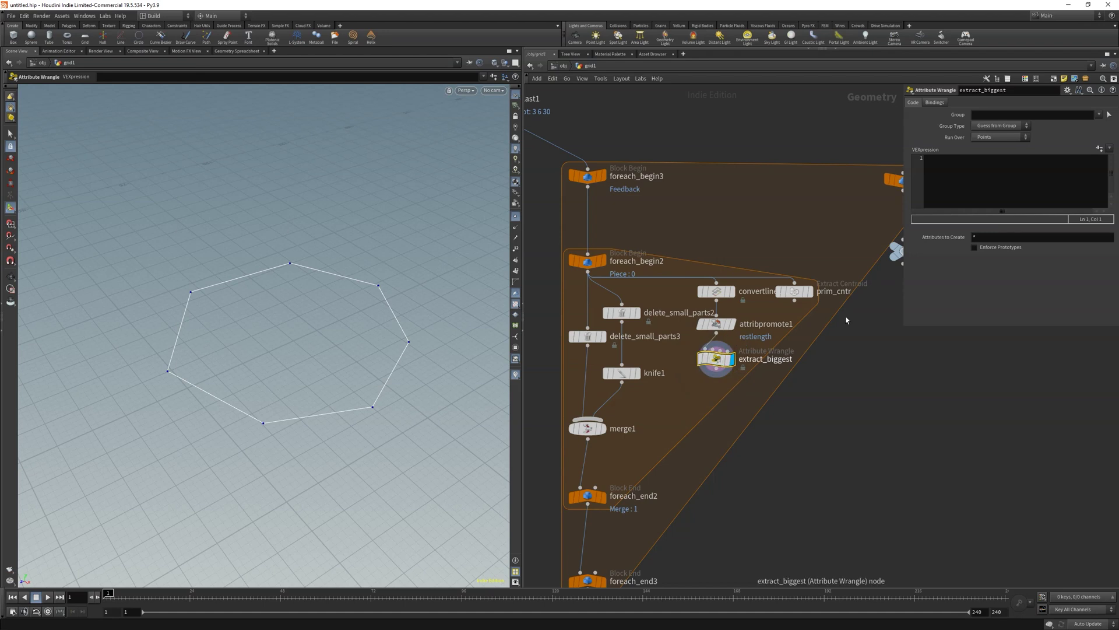
# Step: Set extract_biggest to run over Primitives and write the VEX line float max_len = detail(0, "max_len", 0);
pyautogui.click(999, 137)
pyautogui.click(1000, 148)
pyautogui.click(910, 168)
pyautogui.write('float max_len = detail(0, "max_len')
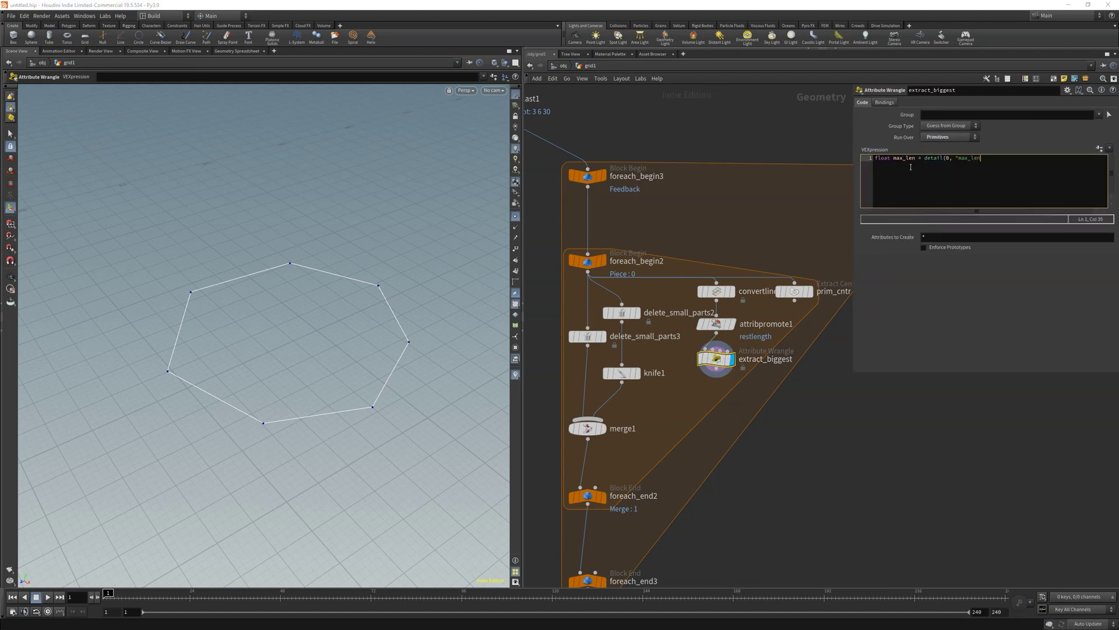
pyautogui.write('", 0);')
pyautogui.press('Return')
pyautogui.write('float rand')
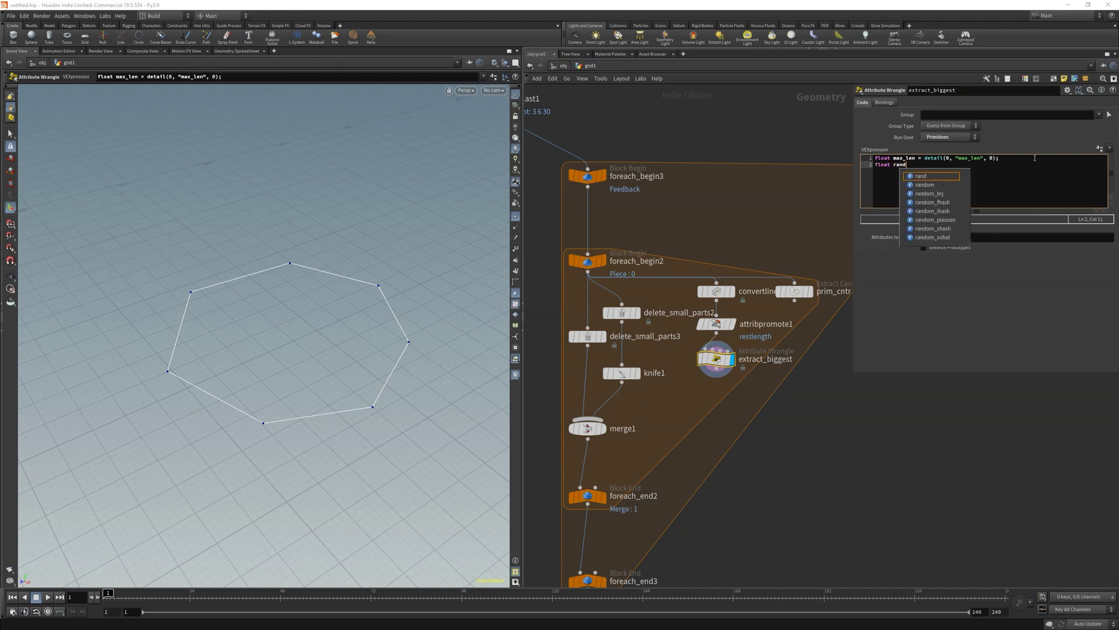
pyautogui.write('_prim = rand(@primnum')
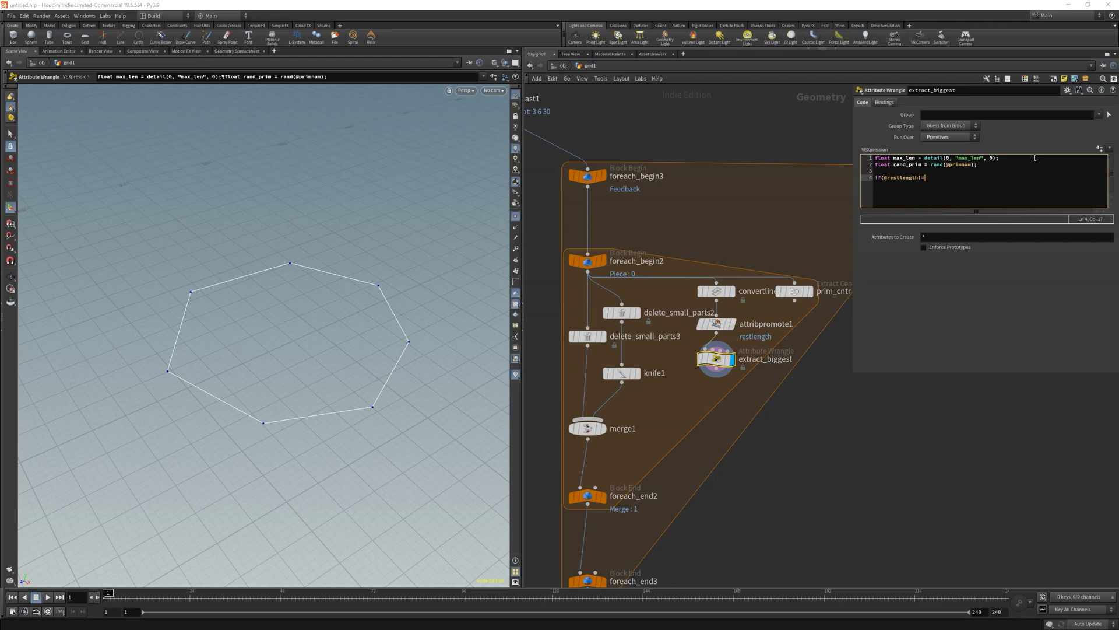
pyautogui.write('ax_len) ')
pyautogui.write('{')
pyautogui.press('Return')
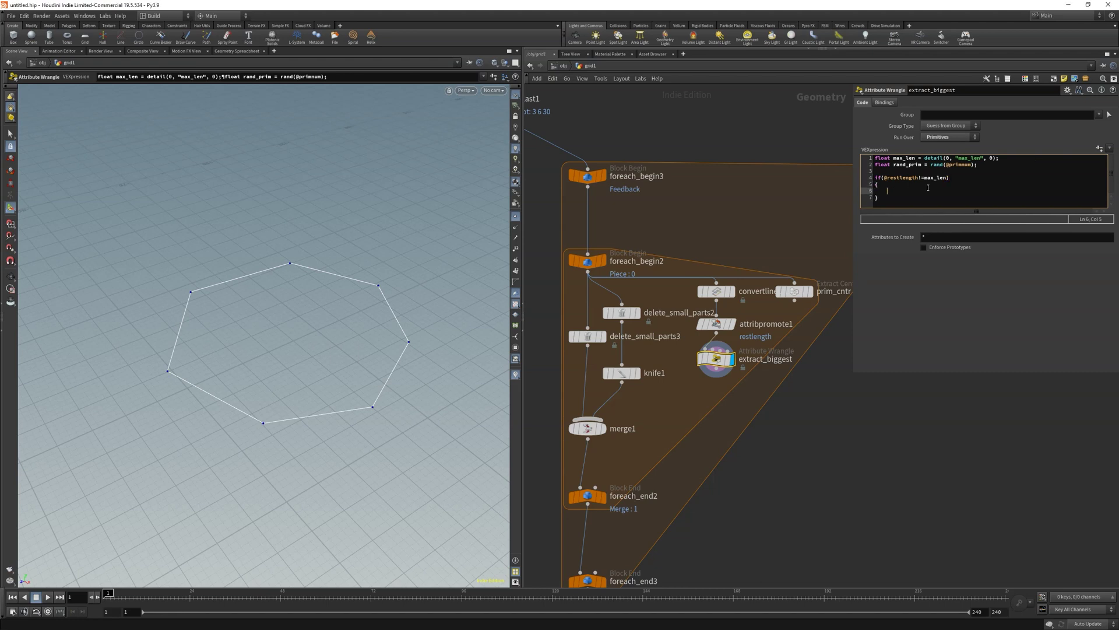
pyautogui.write('removeprim(0, @primnum, 1);')
# Step: Add a Blast node below extract_biggest, wire it in, and display its result
pyautogui.press('Tab')
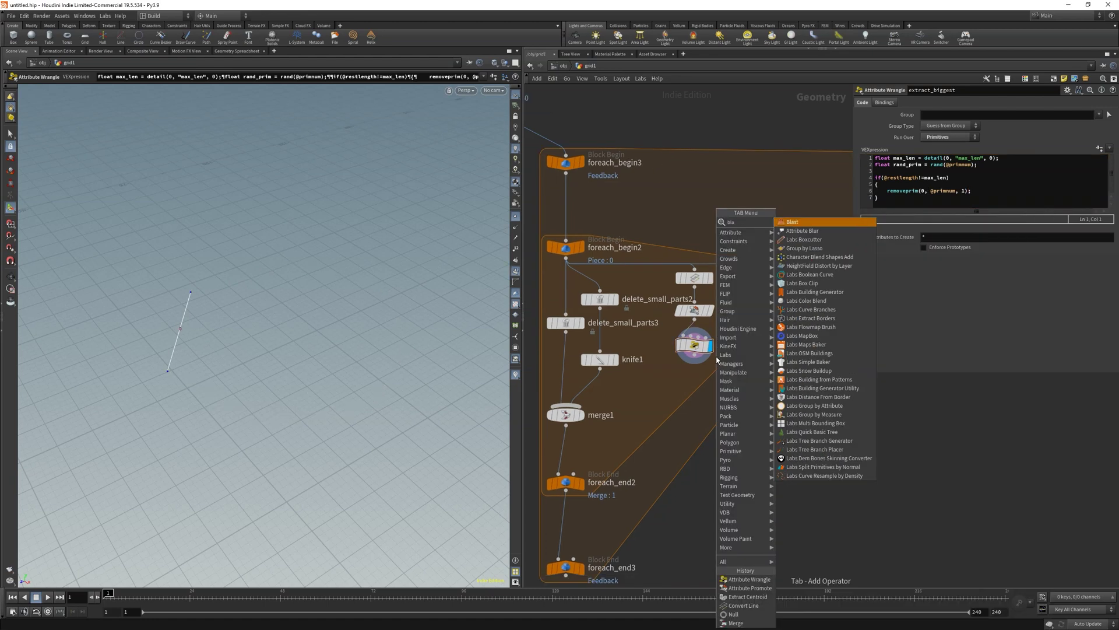
pyautogui.write('blast')
pyautogui.press('Return')
pyautogui.click(693, 362)
pyautogui.click(694, 387)
pyautogui.click(710, 397)
pyautogui.moveTo(698, 397); pyautogui.dragTo(698, 382)
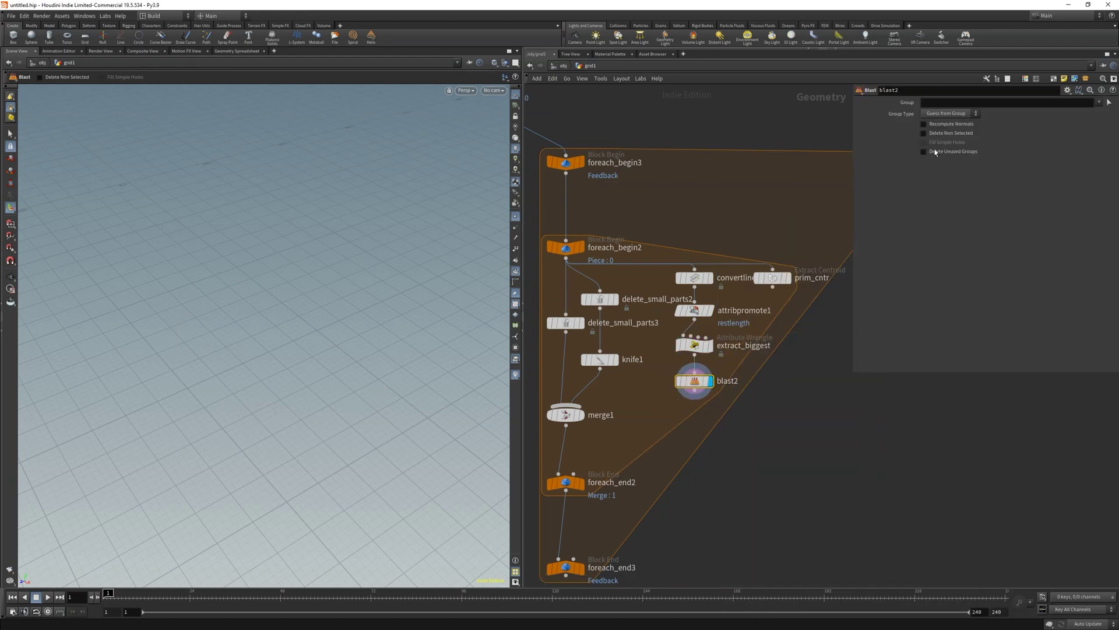
# Step: Set the Blast node's group to 0 and enable Delete Non Selected
pyautogui.click(935, 108)
pyautogui.write('0')
pyautogui.press('Return')
pyautogui.click(942, 132)
# Step: Add an Attribute Wrangle below blast2, wire it to the Blast output, and display it
pyautogui.moveTo(788, 437); pyautogui.dragTo(800, 401, button='middle')
pyautogui.press('w')
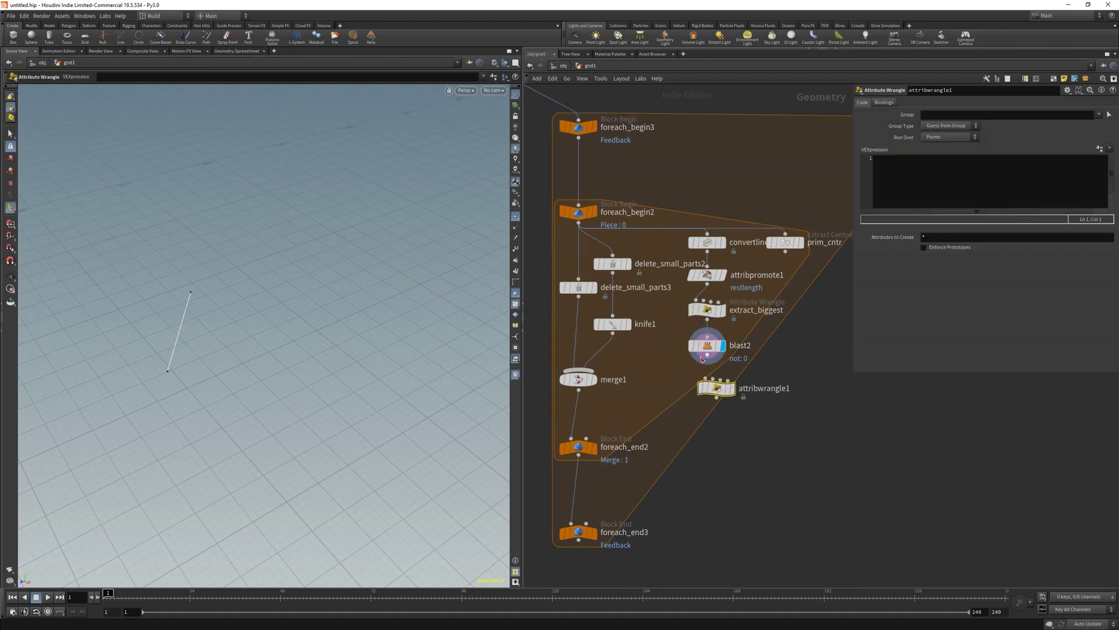
pyautogui.moveTo(707, 355); pyautogui.dragTo(707, 380)
pyautogui.click(723, 379)
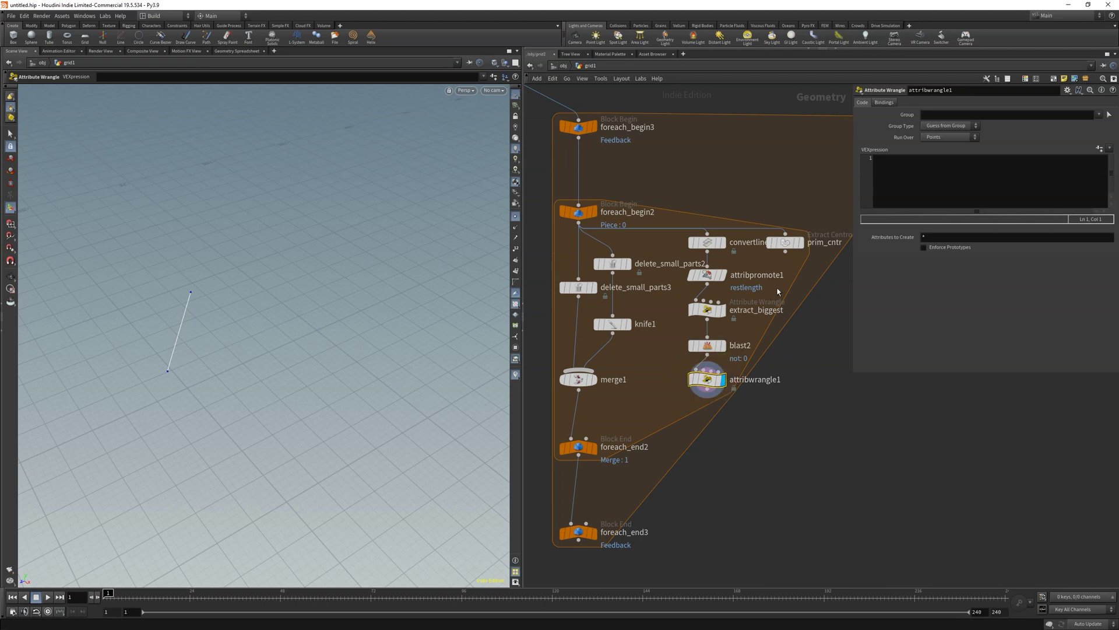
# Step: Write float min = ch("min"); in the new wrangle and create the Min parameter from the code
pyautogui.click(963, 163)
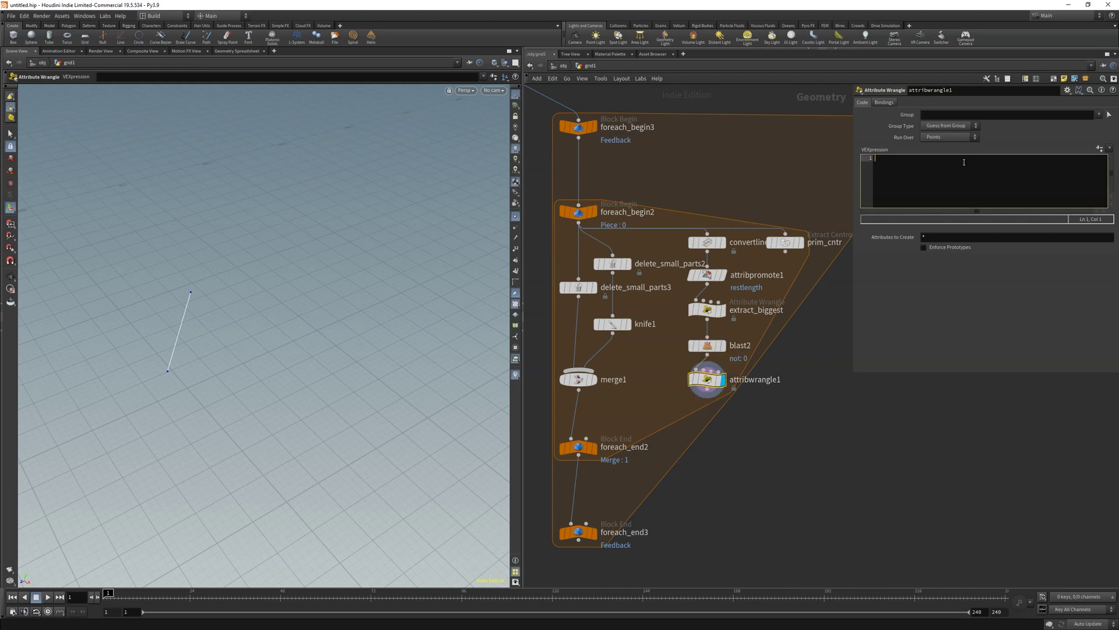
pyautogui.write('flaot t min = ')
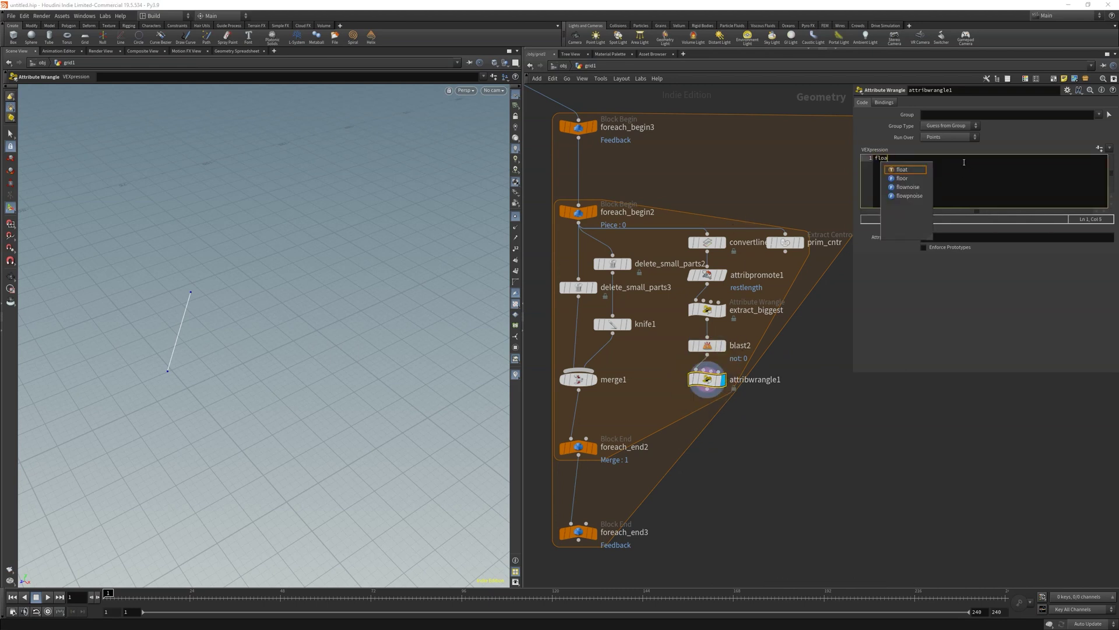
pyautogui.write('ch("");')
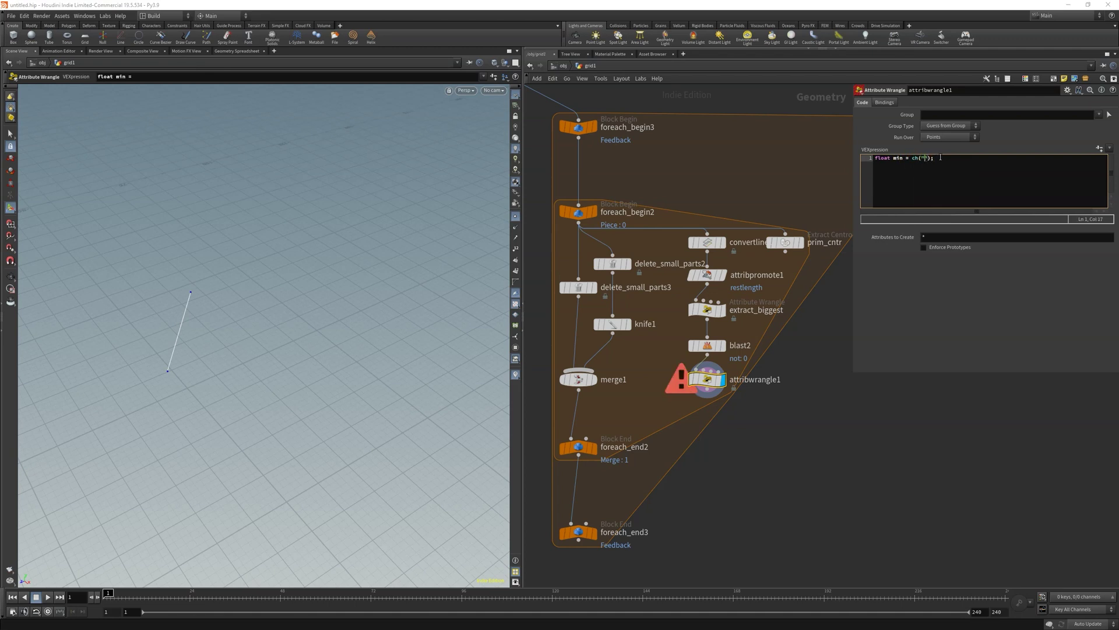
pyautogui.press('Right')
pyautogui.hotkey('ctrl', 'Return')
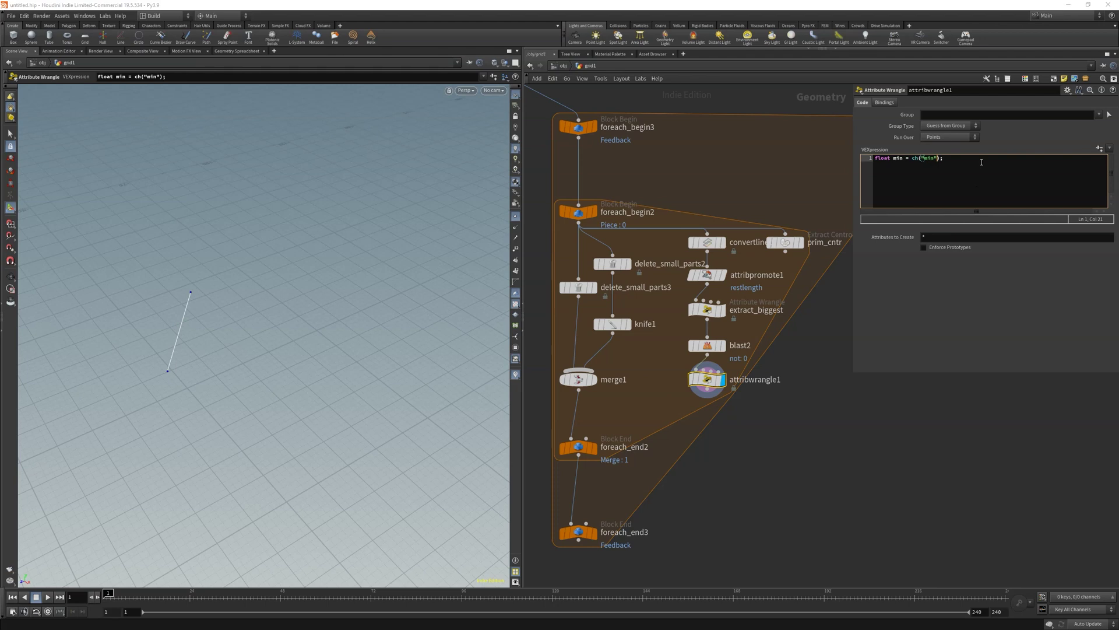
pyautogui.click(1100, 152)
pyautogui.click(1099, 150)
# Step: Add the lines float max = ch("max"); and float rand_pos = ch("rand_pos"); to the wrangle, with their matching parameters
pyautogui.click(1024, 158)
pyautogui.press('Return')
pyautogui.write('float ma')
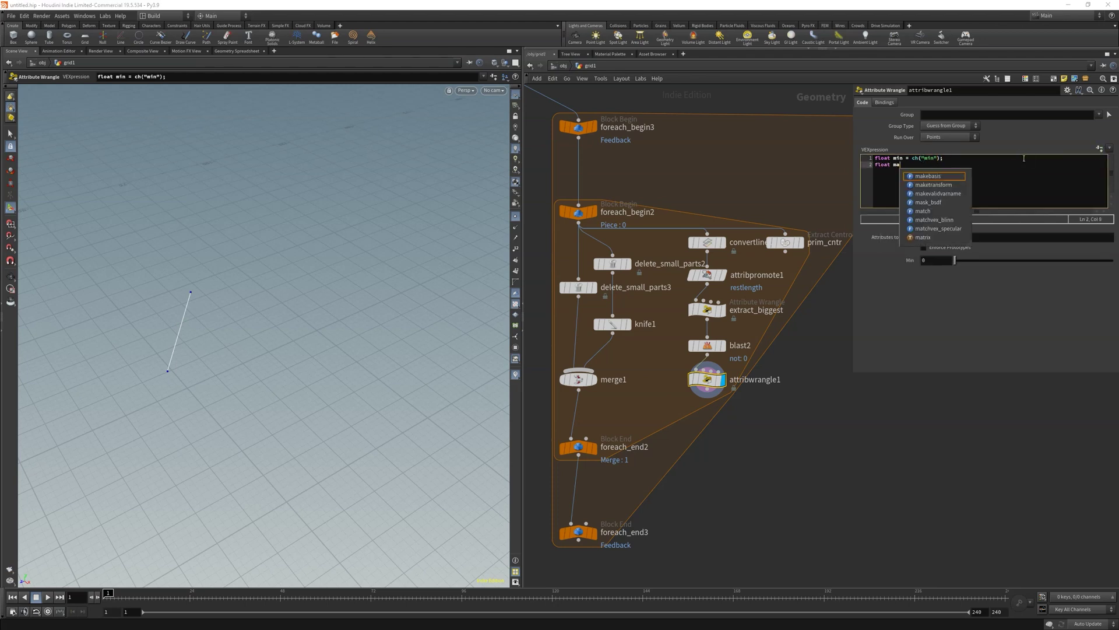
pyautogui.write('x = ch("')
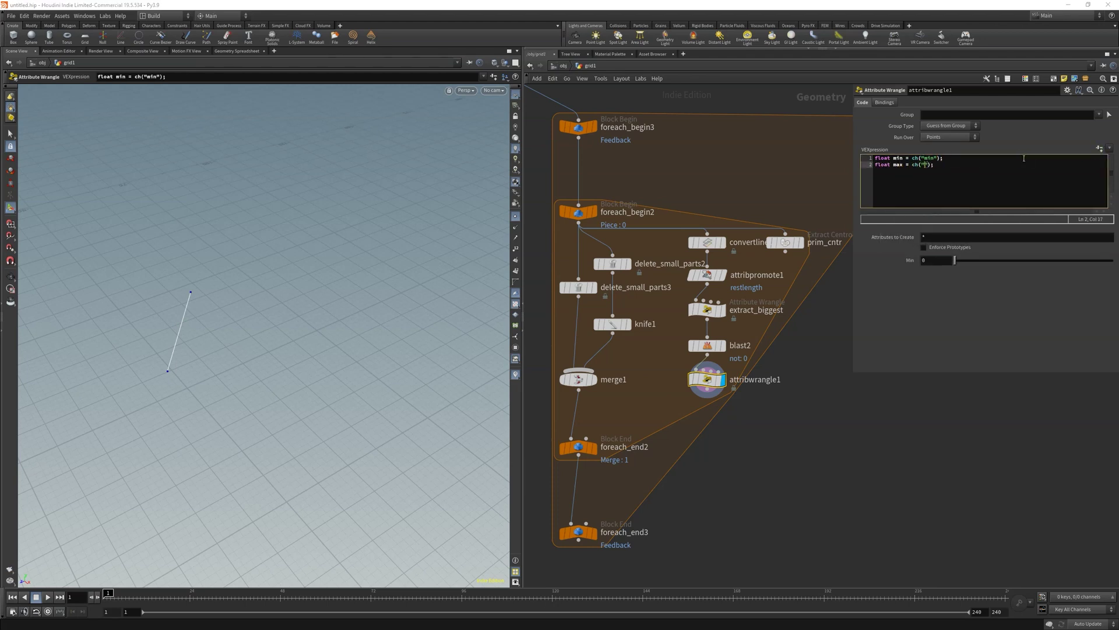
pyautogui.write('max')
pyautogui.press('End')
pyautogui.press('Return')
pyautogui.write('float rand_pos = ')
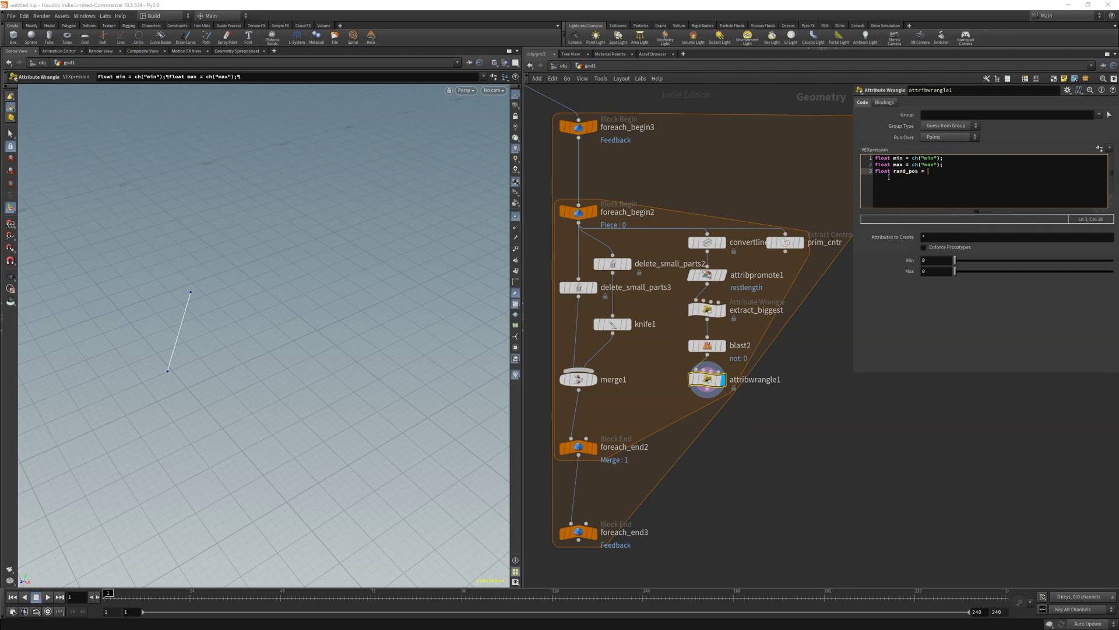
pyautogui.write('ch(""rand_pos");')
pyautogui.press('End')
pyautogui.press('Return')
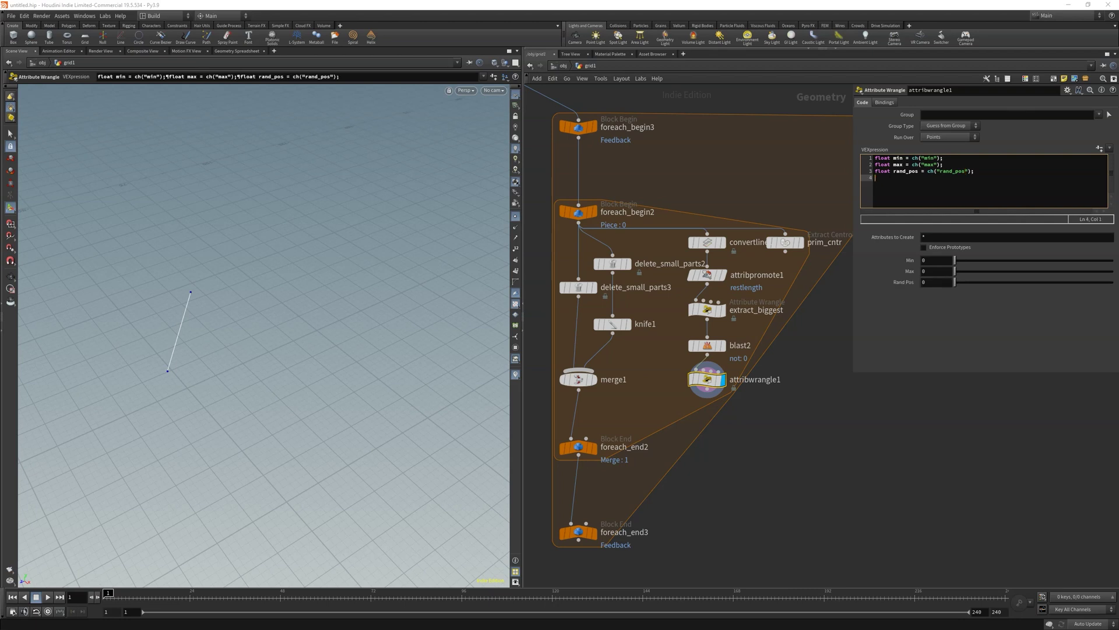
# Step: Add float seed = ch("seed"); and the vectors pos1 = point(0, "P", 0); and pos2 = point(0, "P", 1); to the wrangle
pyautogui.write('float seed = ch("seed");')
pyautogui.press('End')
pyautogui.press('Return')
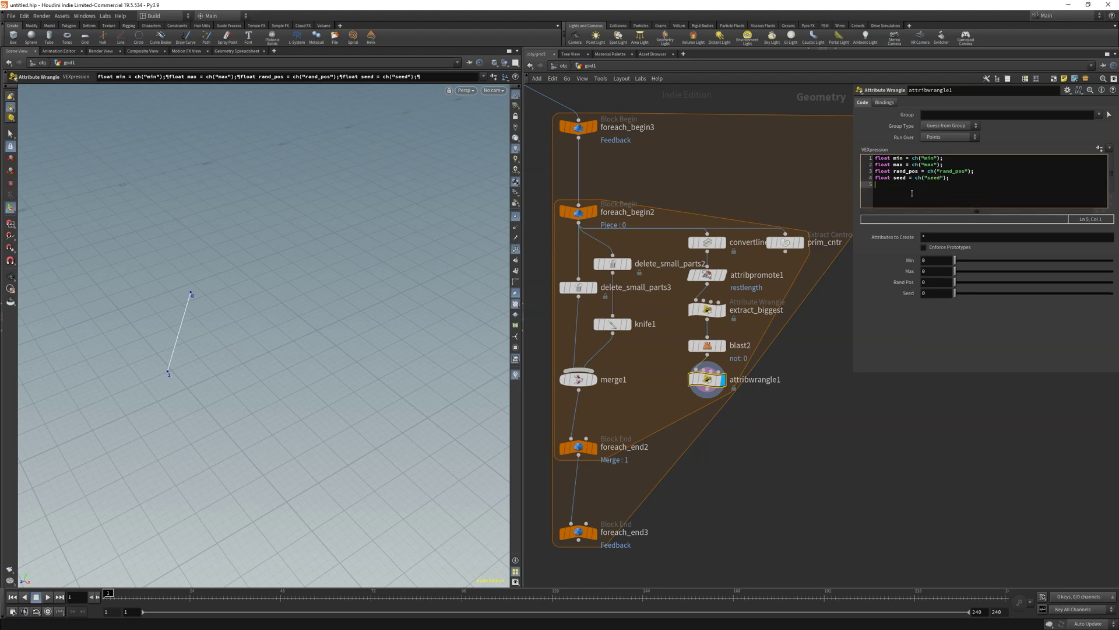
pyautogui.write('vector pos1')
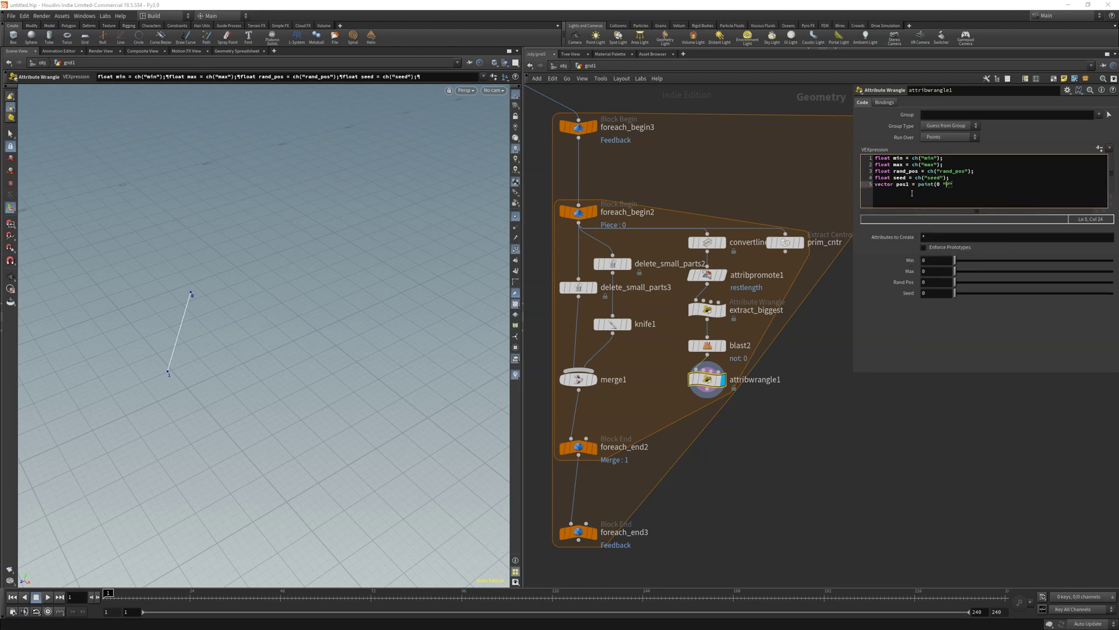
pyautogui.write(' = point(0, "P", 0);')
pyautogui.press('Return')
pyautogui.write('vector pos2 = point(0, "P", 1);')
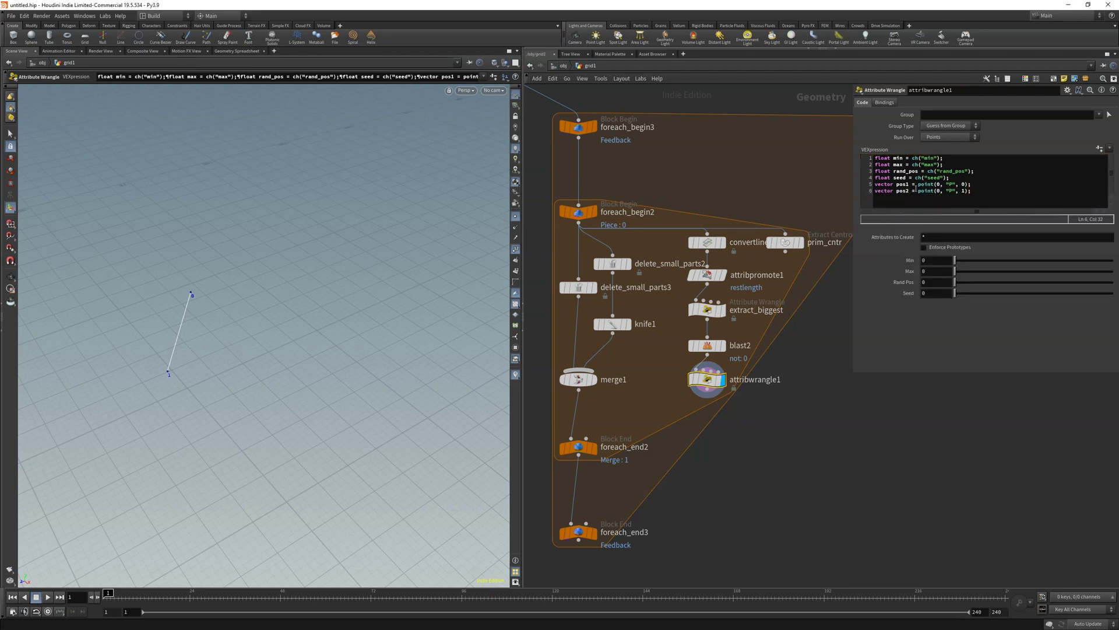
# Step: After a blank line, add vector cut_pos = lerp(pos1, pos1, rand_pos); to the wrangle code
pyautogui.press('Return')
pyautogui.press('Return')
pyautogui.write('vector cut_pos')
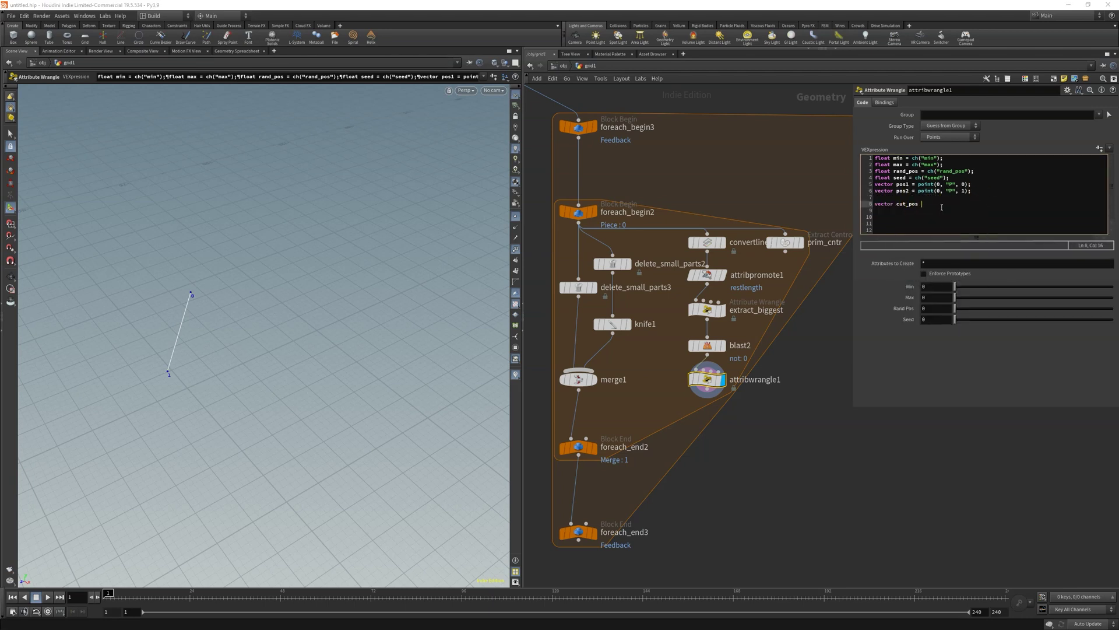
pyautogui.write(' = lerp(pos1')
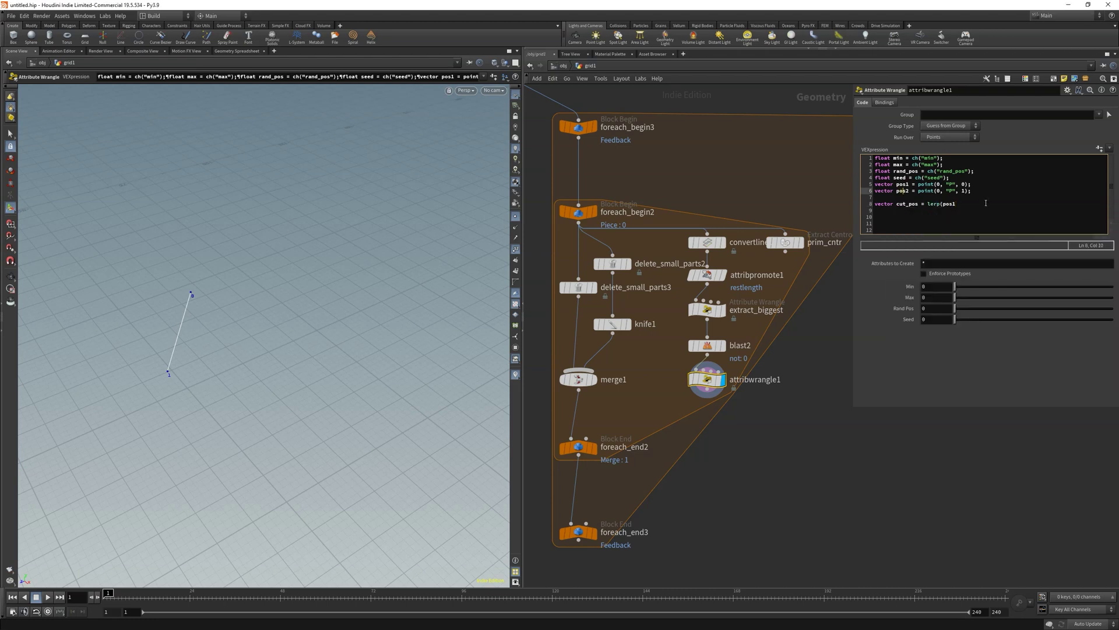
pyautogui.write(', pos1, rand_pos);')
# Step: Set the wrangle's Rand Pos parameter to about 0.183
pyautogui.click(959, 363)
pyautogui.moveTo(955, 309); pyautogui.dragTo(983, 309)
pyautogui.doubleClick(938, 308)
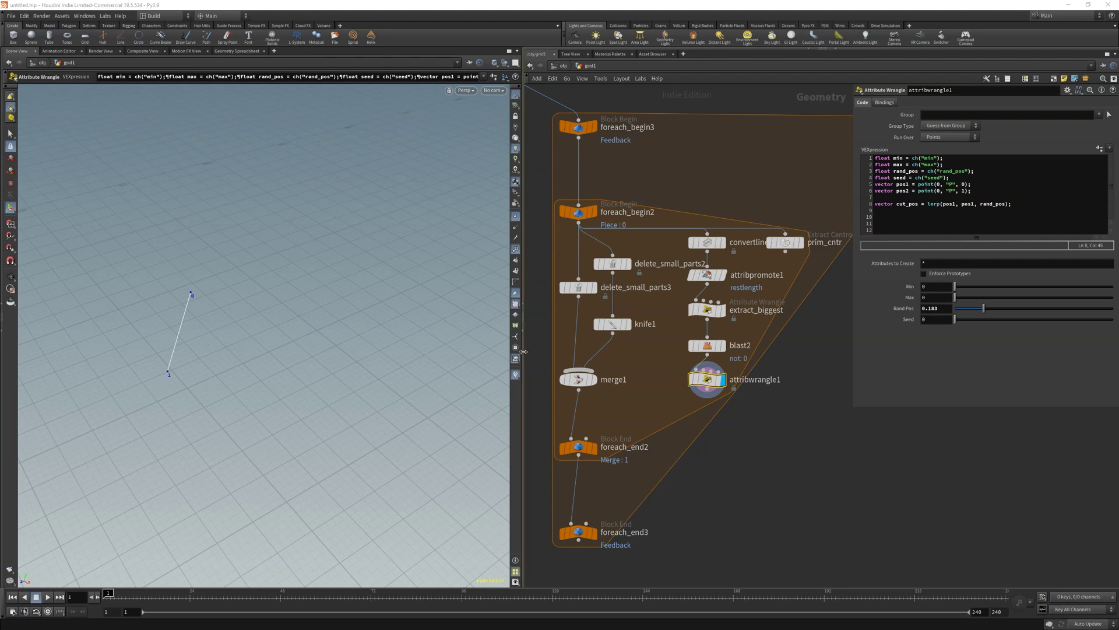
# Step: Widen the network view and copy the name of the foreach_count1 node
pyautogui.moveTo(523, 351); pyautogui.dragTo(361, 351)
pyautogui.click(737, 152)
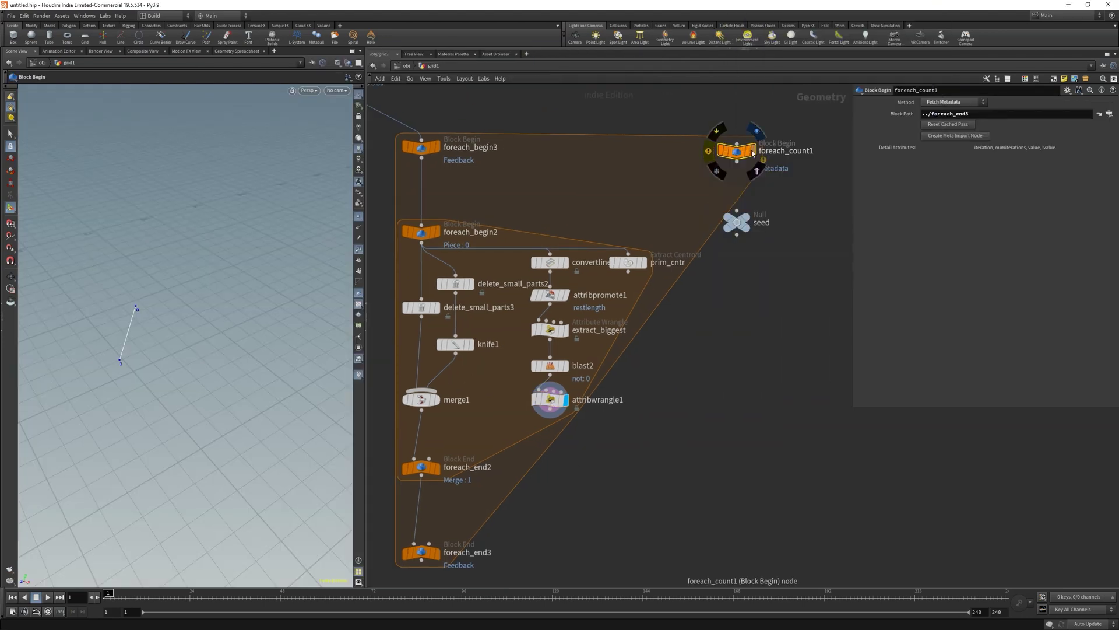
pyautogui.press('F2')
pyautogui.hotkey('ctrl', 'c')
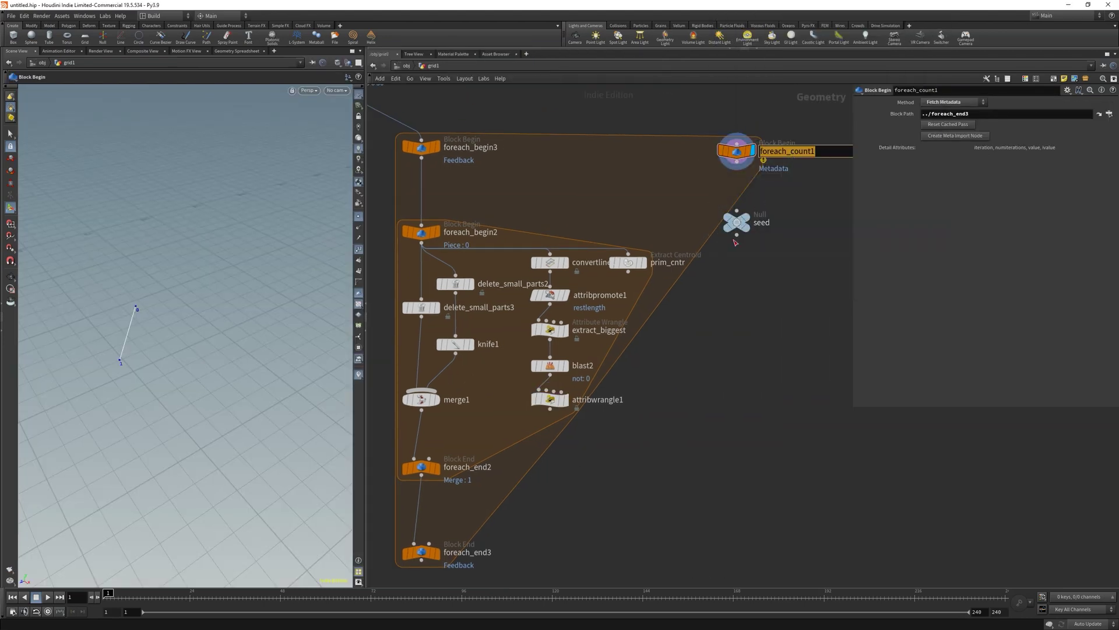
# Step: Set the seed null's seed parameter to the expression rand("../foreach_count1", "iteration", 0) and toggle between its expression and value
pyautogui.click(737, 223)
pyautogui.moveTo(945, 102); pyautogui.dragTo(766, 101)
pyautogui.write('rand("./')
pyautogui.hotkey('ctrl', 'v')
pyautogui.write('"')
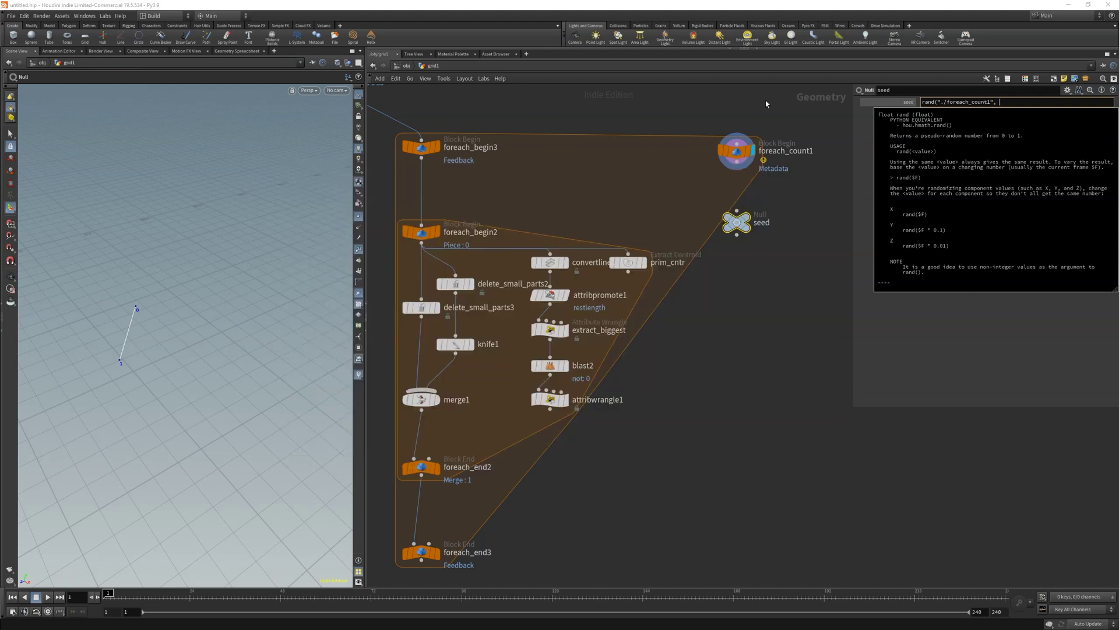
pyautogui.write(', "iteration", 0)')
pyautogui.press('Return')
pyautogui.click(908, 104)
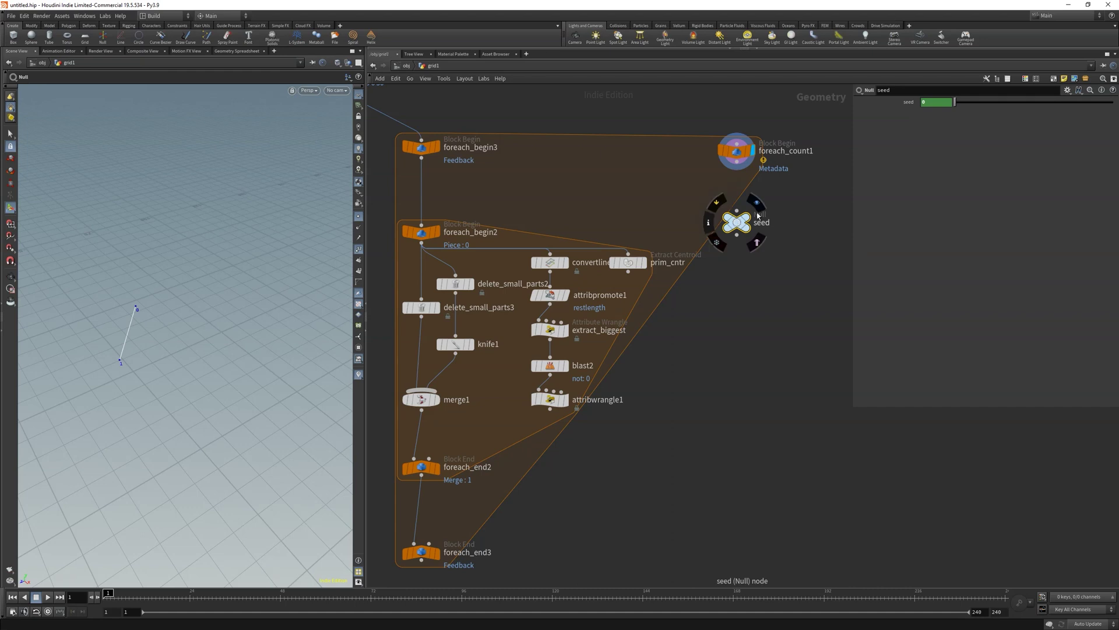
pyautogui.click(904, 104)
pyautogui.click(908, 104)
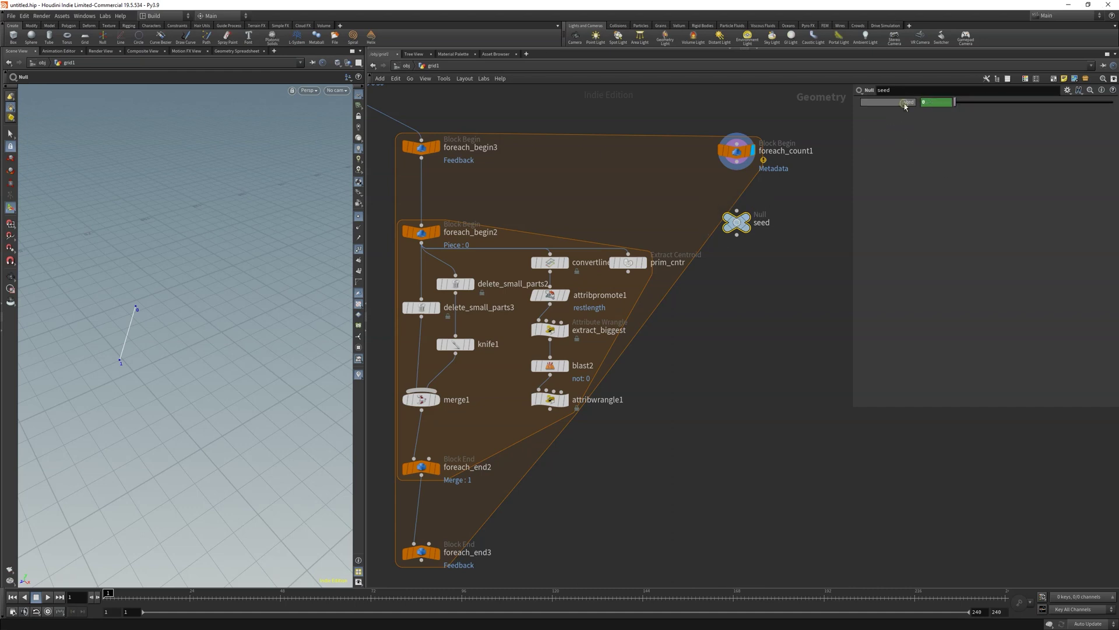
pyautogui.click(909, 104)
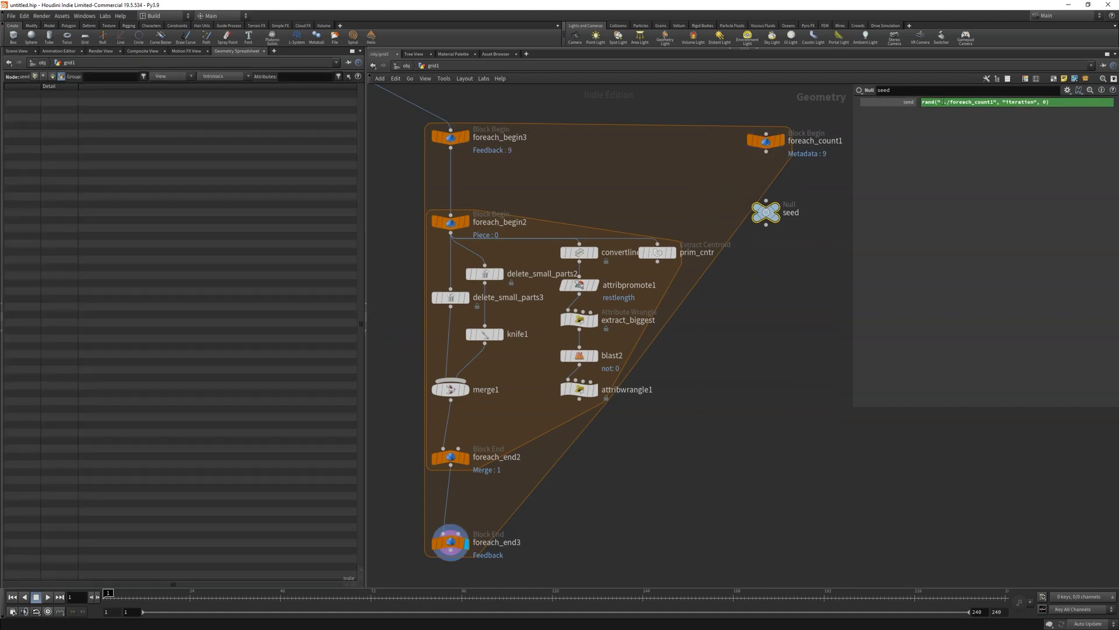
# Step: Correct the seed expression to rand(detail("../foreach_count1", "iteration", 0)) and show its evaluated value
pyautogui.click(943, 102)
pyautogui.write('detail("../foreach_count1", "iteration", 0')
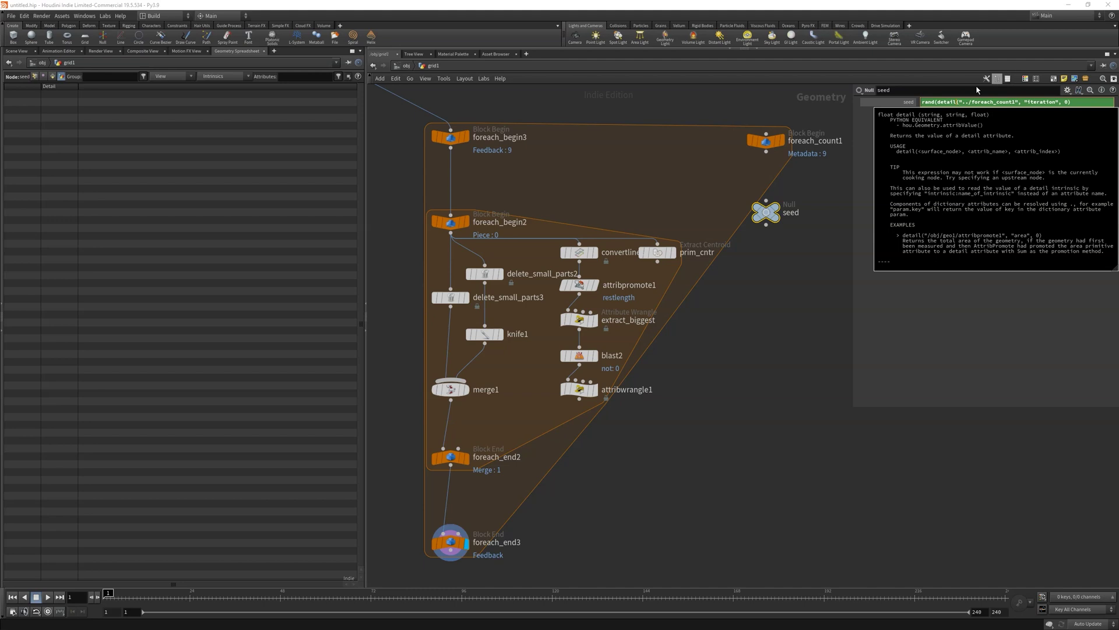
pyautogui.click(1083, 105)
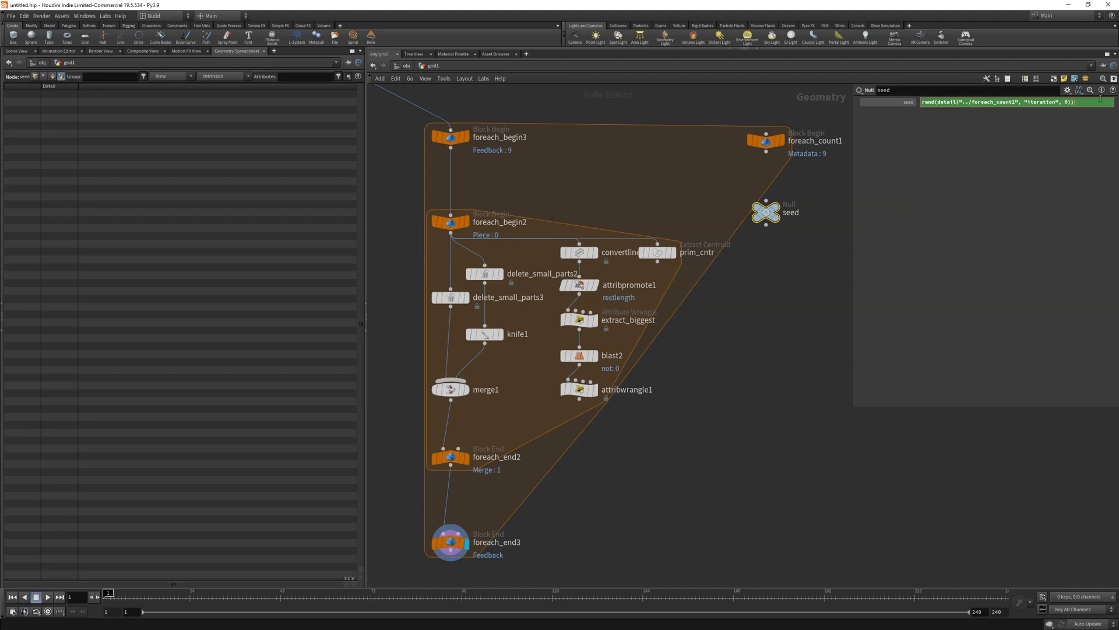
pyautogui.press('Return')
pyautogui.click(907, 101)
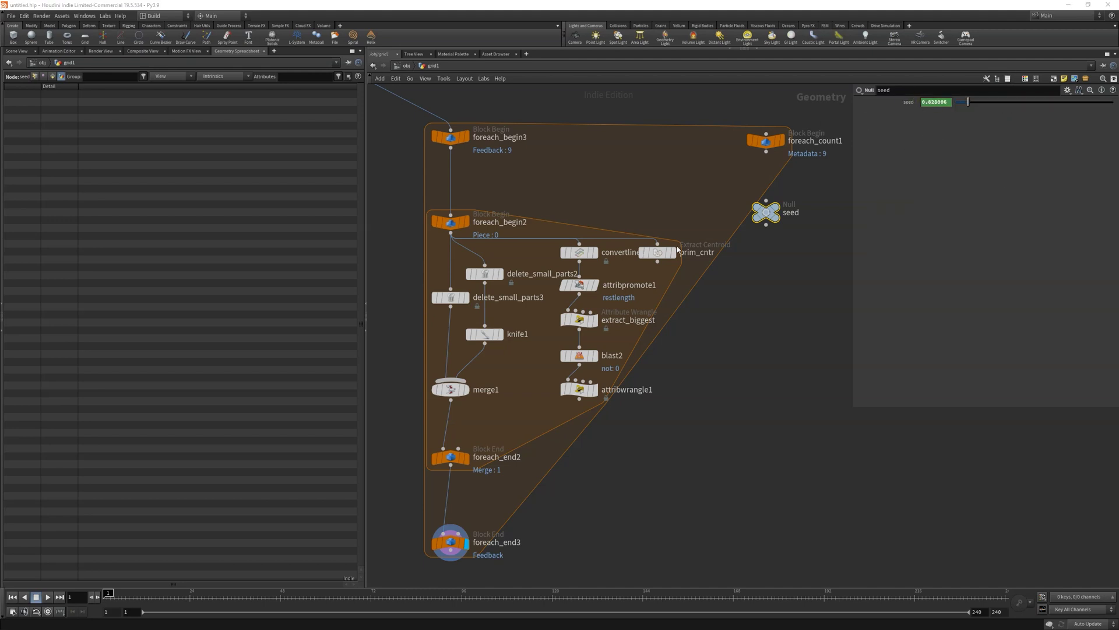
# Step: Move the seed null closer to foreach_count1 and reference its seed parameter in attribwrangle1's Rand Pos as ch("../seed/seed")
pyautogui.moveTo(766, 212); pyautogui.dragTo(765, 192)
pyautogui.rightClick(910, 102)
pyautogui.click(936, 167)
pyautogui.moveTo(698, 369); pyautogui.dragTo(757, 324, button='middle')
pyautogui.click(639, 344)
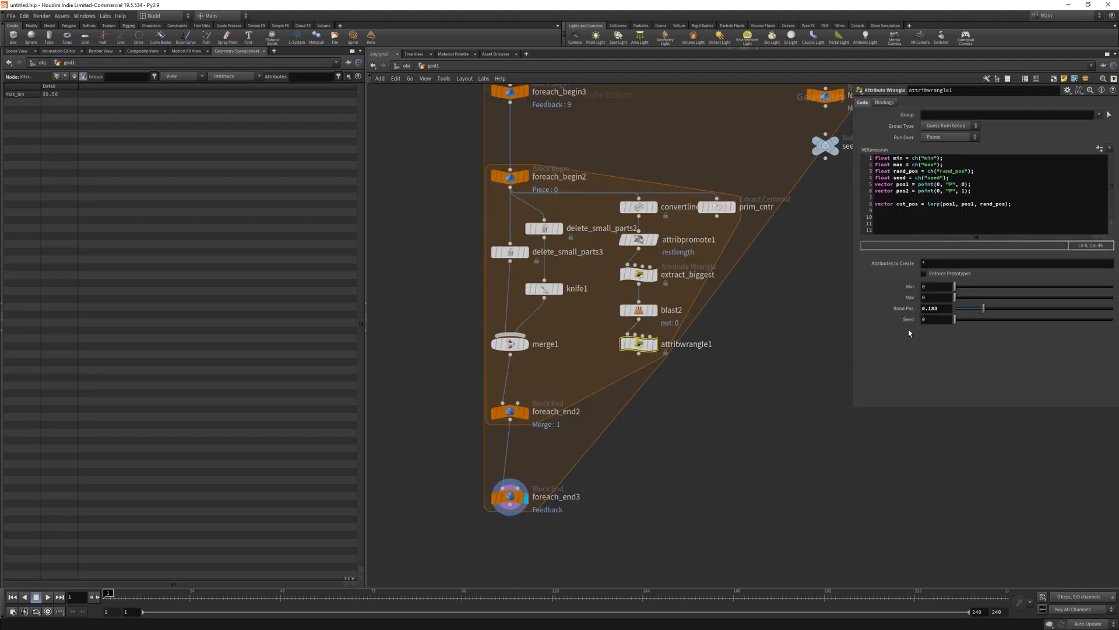
pyautogui.rightClick(936, 308)
pyautogui.click(942, 371)
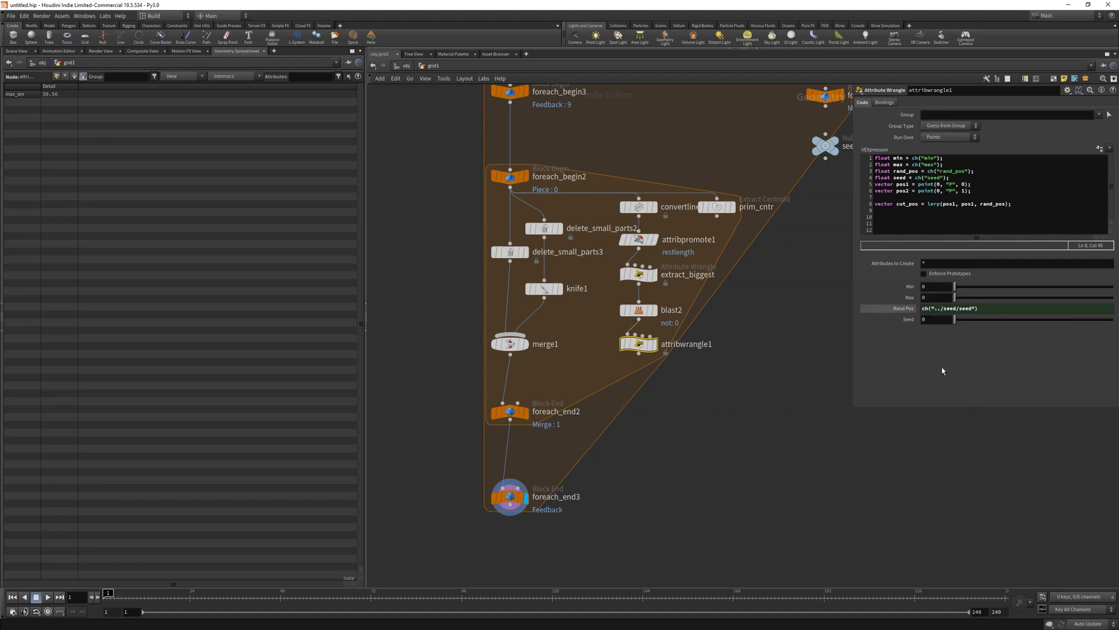
# Step: Rename the seed null below foreach_count1 to iteration_seed
pyautogui.click(770, 301)
pyautogui.moveTo(770, 302); pyautogui.dragTo(692, 328, button='middle')
pyautogui.doubleClick(771, 173)
pyautogui.write('iteration_seed')
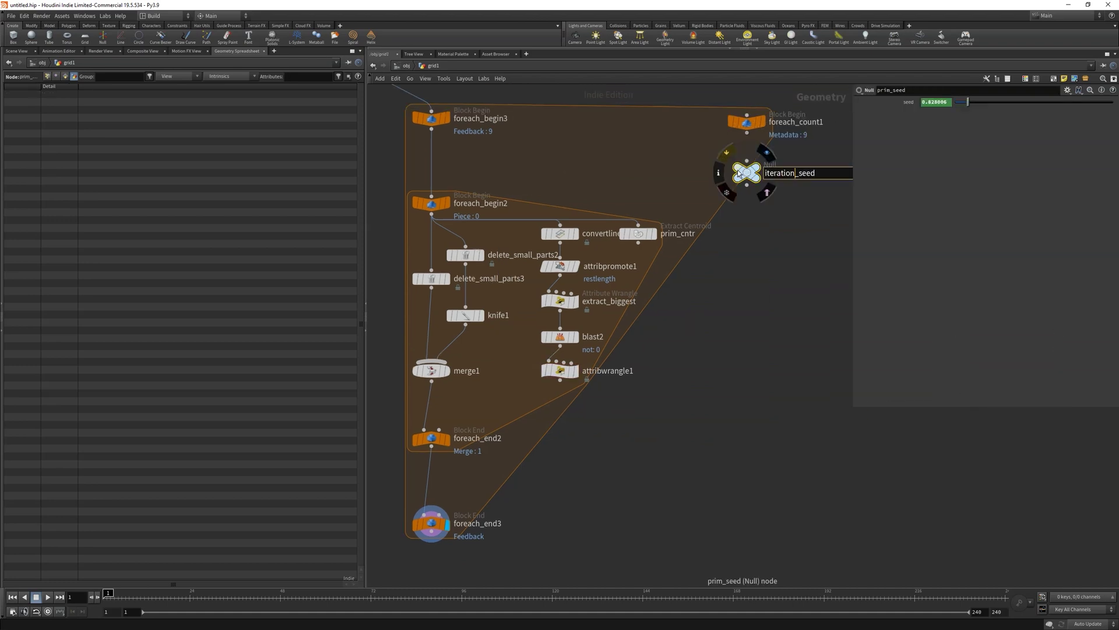
pyautogui.press('Return')
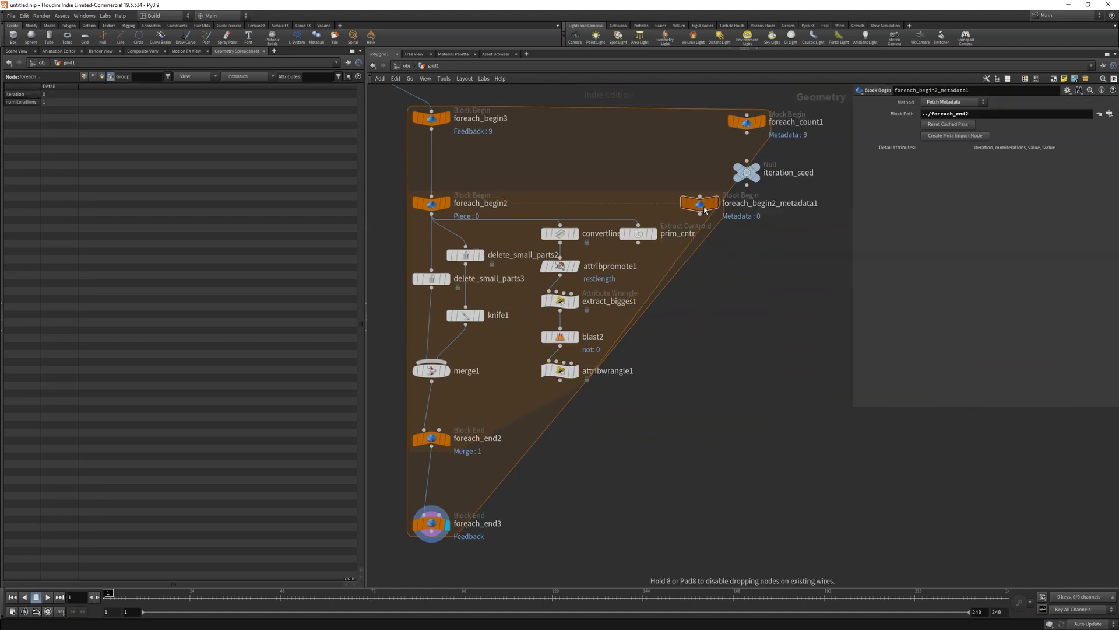
# Step: Duplicate the iteration_seed null below foreach_begin2_metadata1 and wire foreach_count1 into the original iteration_seed
pyautogui.moveTo(793, 108); pyautogui.dragTo(720, 137, button='middle')
pyautogui.moveTo(741, 102); pyautogui.dragTo(629, 288)
pyautogui.click(705, 154)
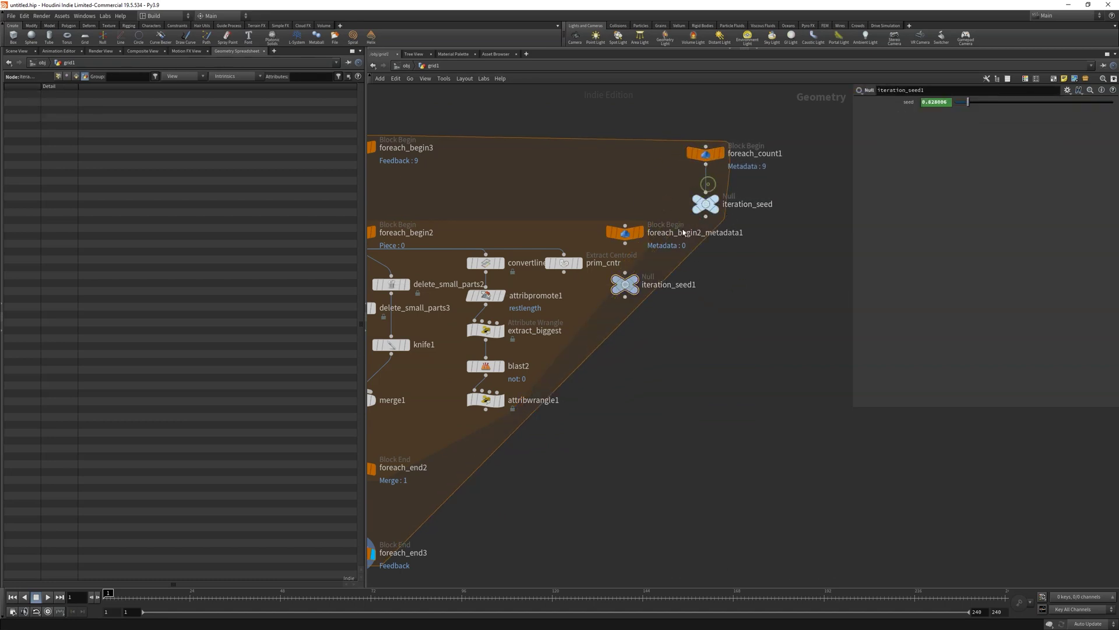
# Step: Rename the iteration_seed1 null below foreach_begin2_metadata1 to prim_seed
pyautogui.moveTo(652, 317); pyautogui.dragTo(694, 313, button='middle')
pyautogui.doubleClick(714, 281)
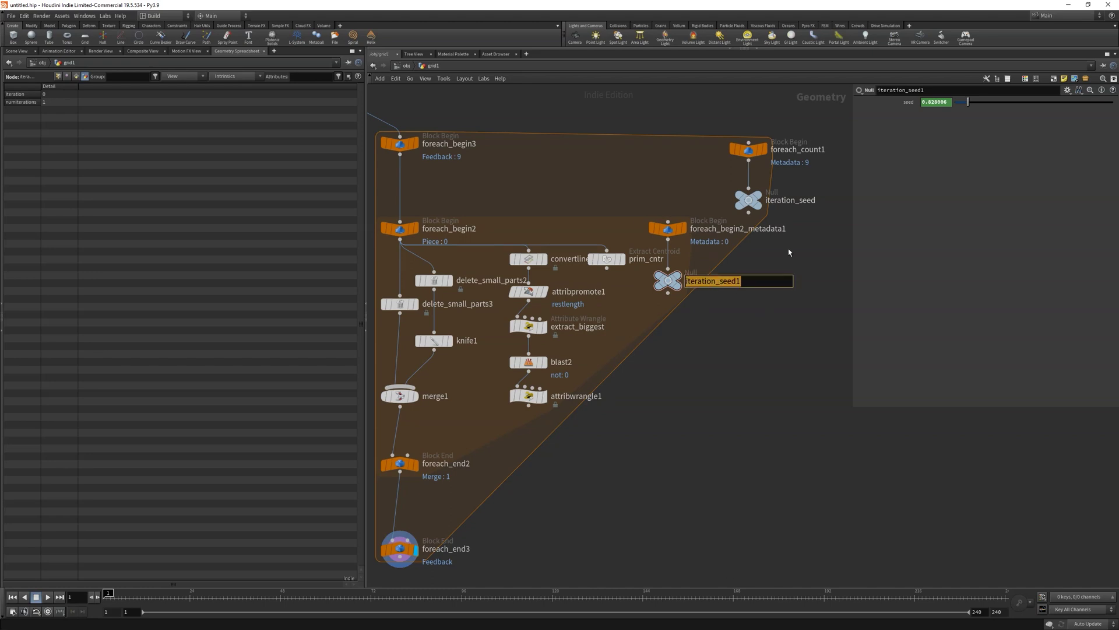
pyautogui.click(713, 282)
pyautogui.moveTo(716, 281); pyautogui.dragTo(583, 275)
pyautogui.write('prim_seed')
pyautogui.press('Return')
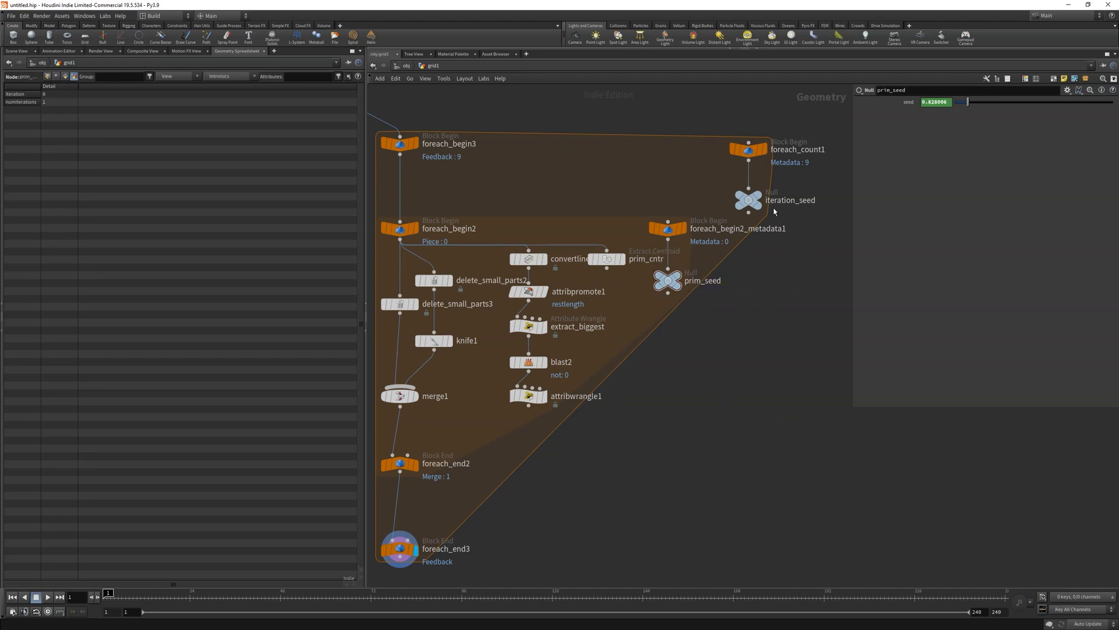
# Step: Rename the iteration_seed null below foreach_count1 to count_seed
pyautogui.click(775, 202)
pyautogui.moveTo(796, 201); pyautogui.dragTo(740, 205)
pyautogui.write('count_seed')
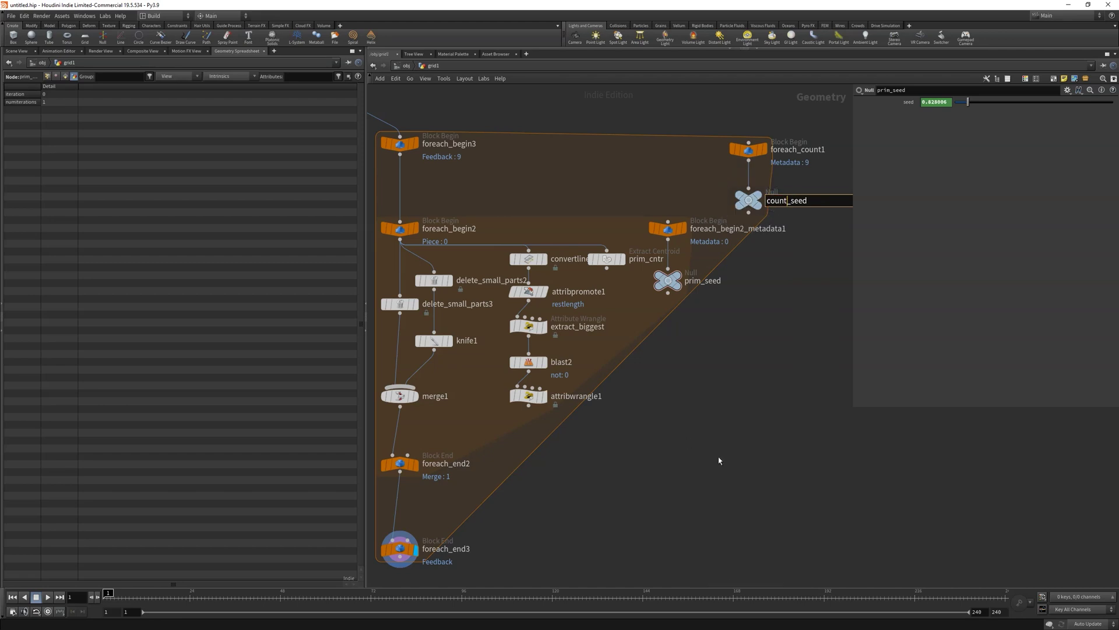
pyautogui.press('Return')
# Step: Add an unconnected Transform node below prim_seed and paste count_seed's seed expression into the X component of its Translate
pyautogui.moveTo(636, 398); pyautogui.dragTo(690, 381, button='middle')
pyautogui.click(583, 380)
pyautogui.press('Tab')
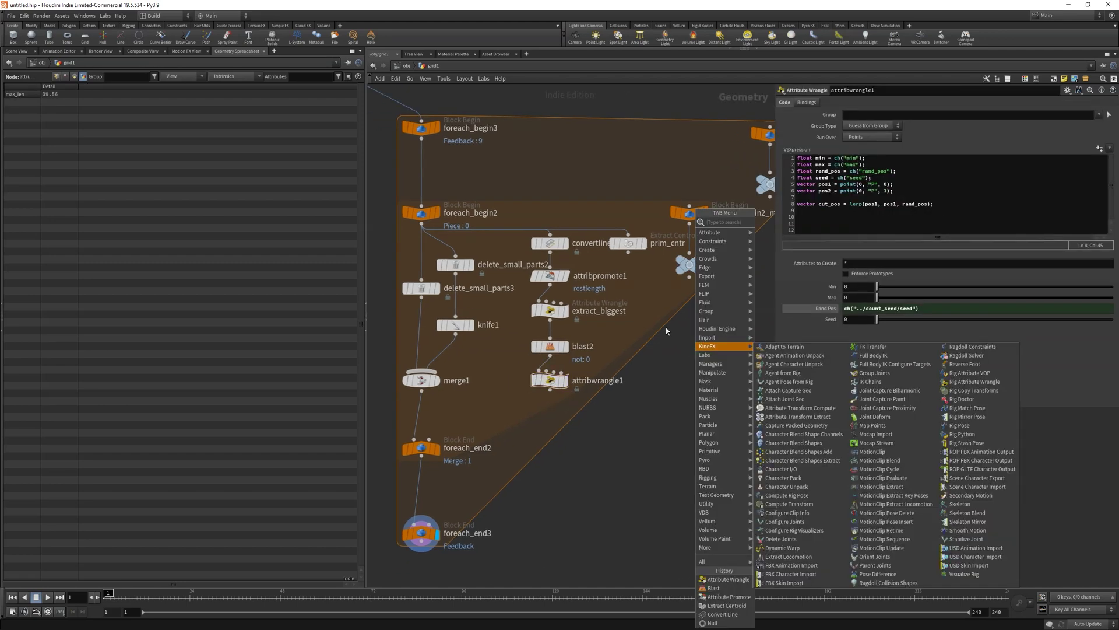
pyautogui.write('tr')
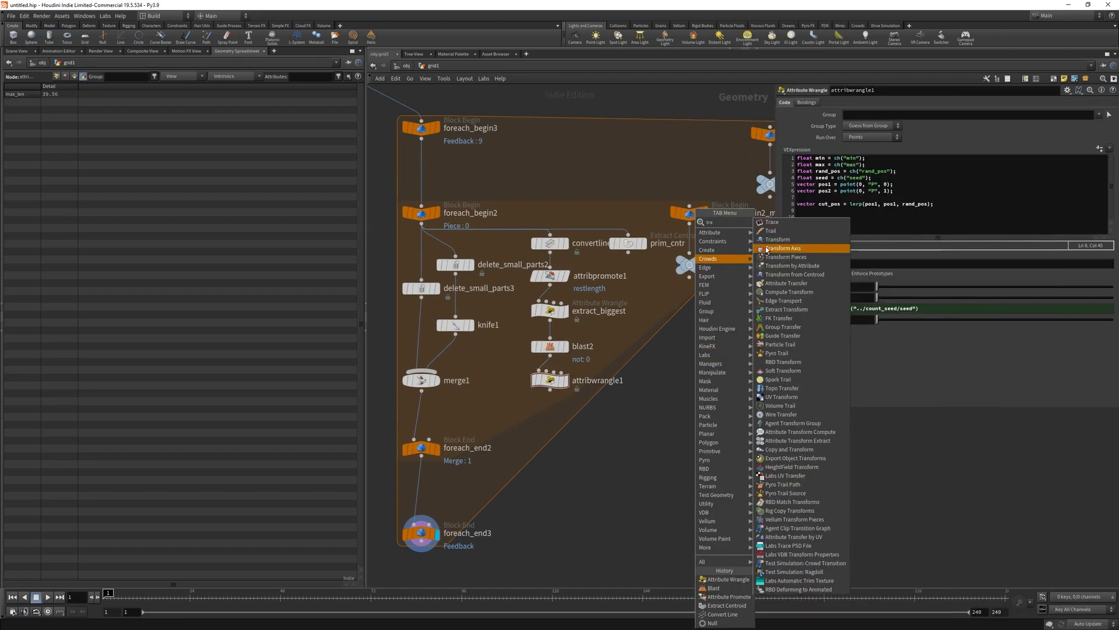
pyautogui.click(769, 239)
pyautogui.click(716, 344)
pyautogui.moveTo(716, 344); pyautogui.dragTo(659, 355, button='middle')
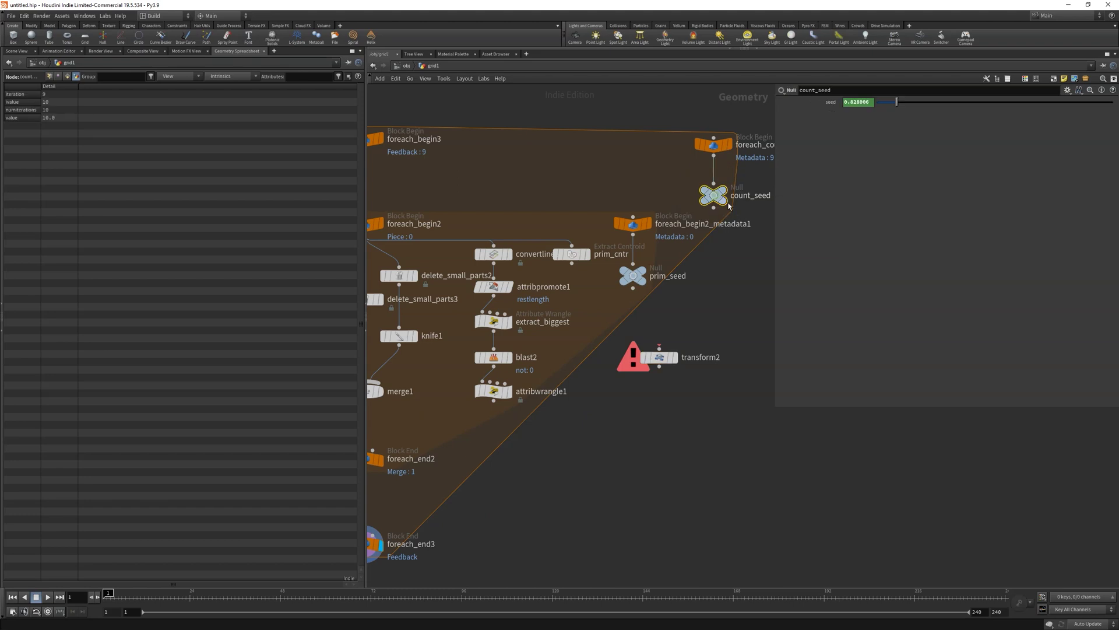
pyautogui.rightClick(863, 136)
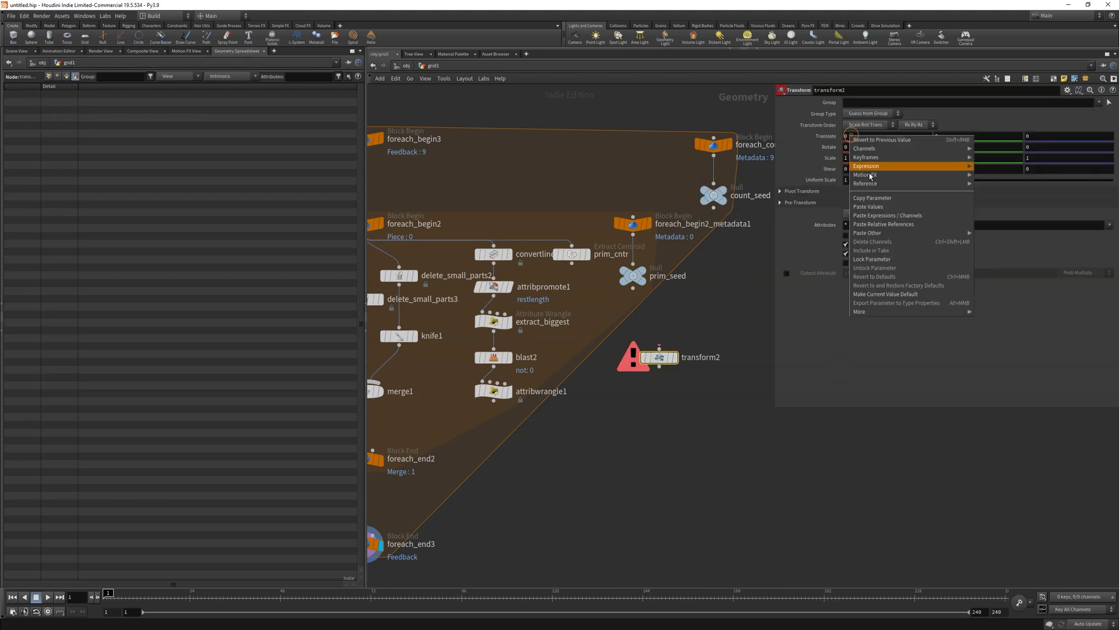
pyautogui.click(877, 257)
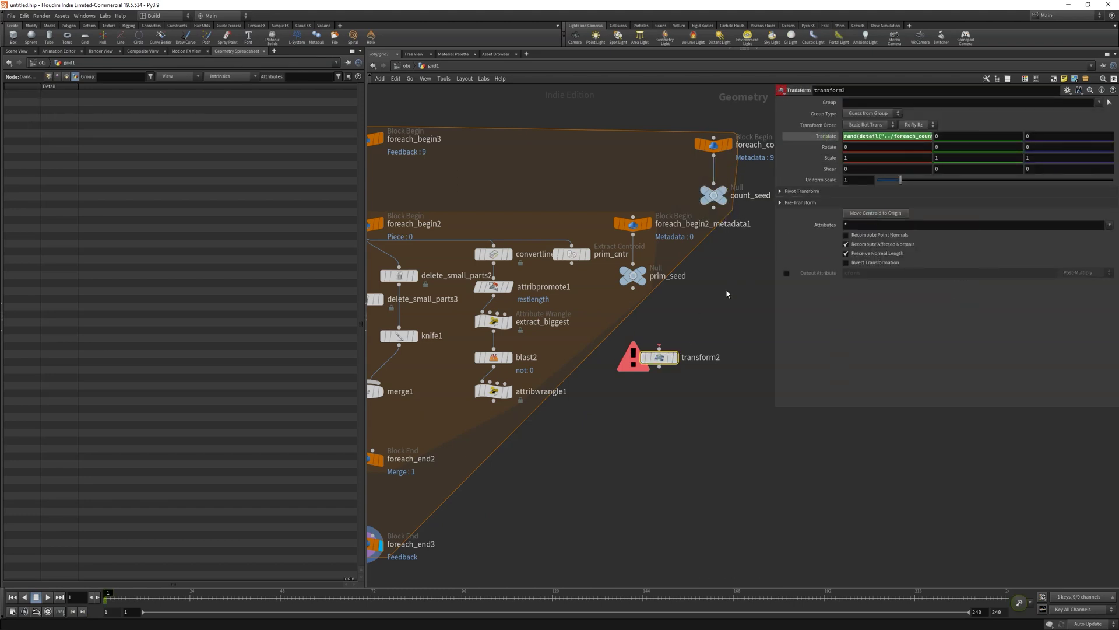
# Step: Replace foreach_count1 with foreach_begin2_metadata1 in prim_seed's seed expression and show its evaluated value
pyautogui.click(633, 275)
pyautogui.rightClick(832, 102)
pyautogui.click(724, 276)
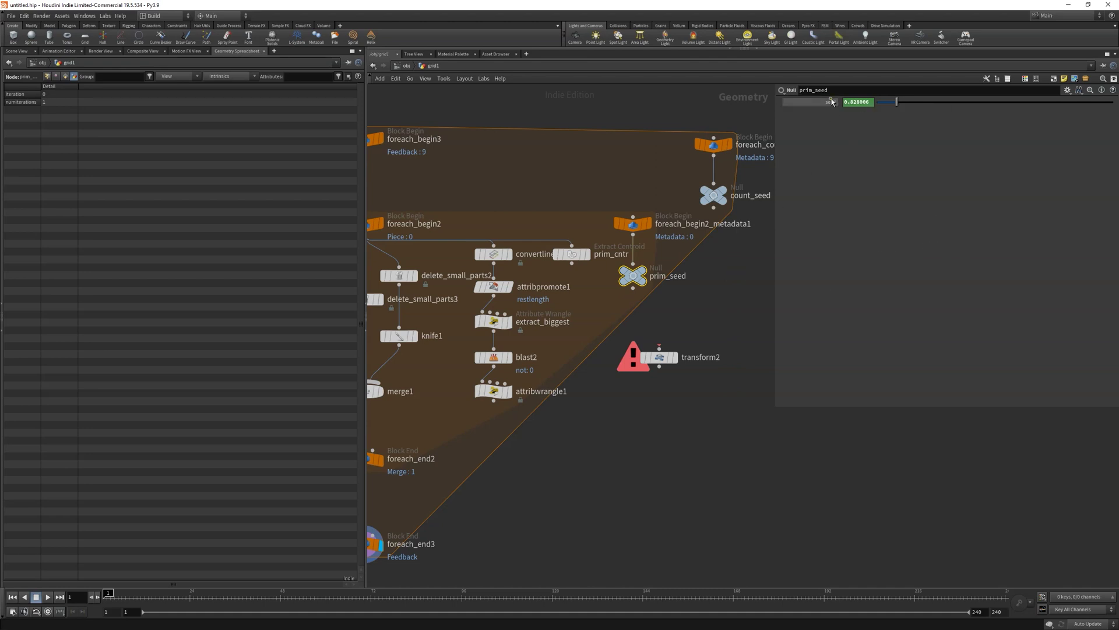
pyautogui.click(832, 102)
pyautogui.click(709, 225)
pyautogui.hotkey('ctrl', 'c')
pyautogui.click(908, 103)
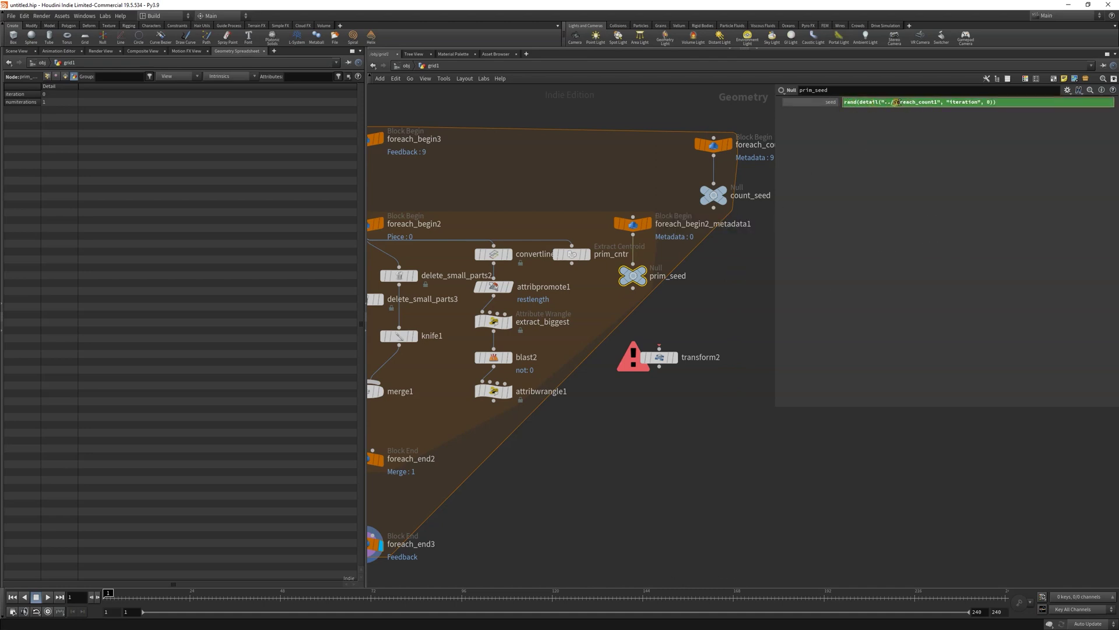
pyautogui.moveTo(898, 103); pyautogui.dragTo(938, 102)
pyautogui.hotkey('ctrl', 'v')
pyautogui.click(830, 102)
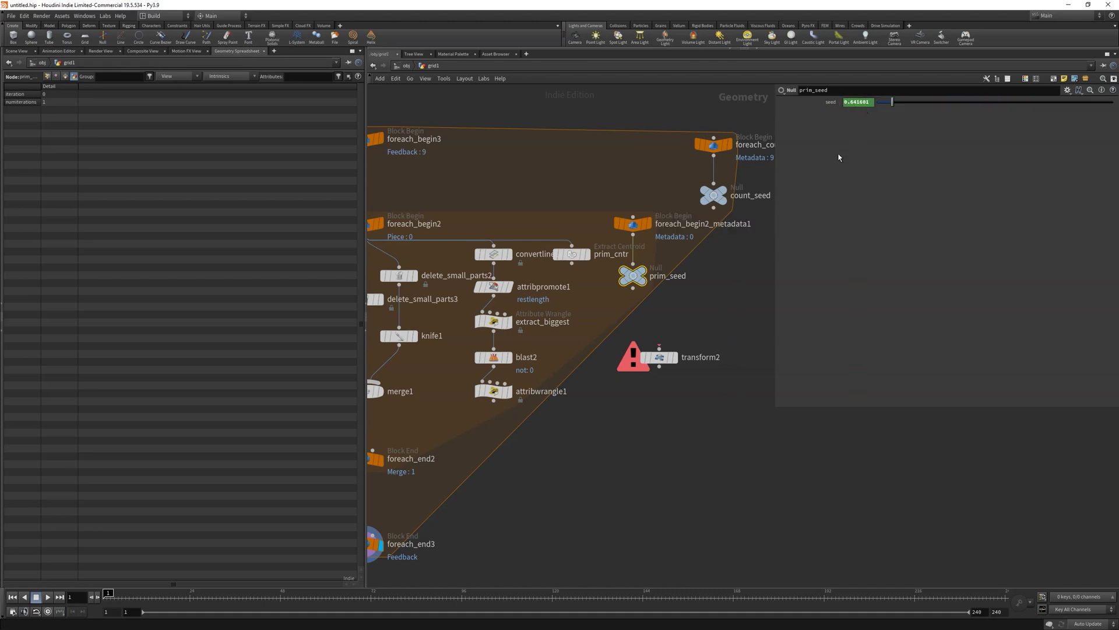
# Step: Reference prim_seed's seed parameter in transform2's Rotate X as ch("../prim_seed/seed")
pyautogui.rightClick(829, 102)
pyautogui.click(854, 171)
pyautogui.click(659, 357)
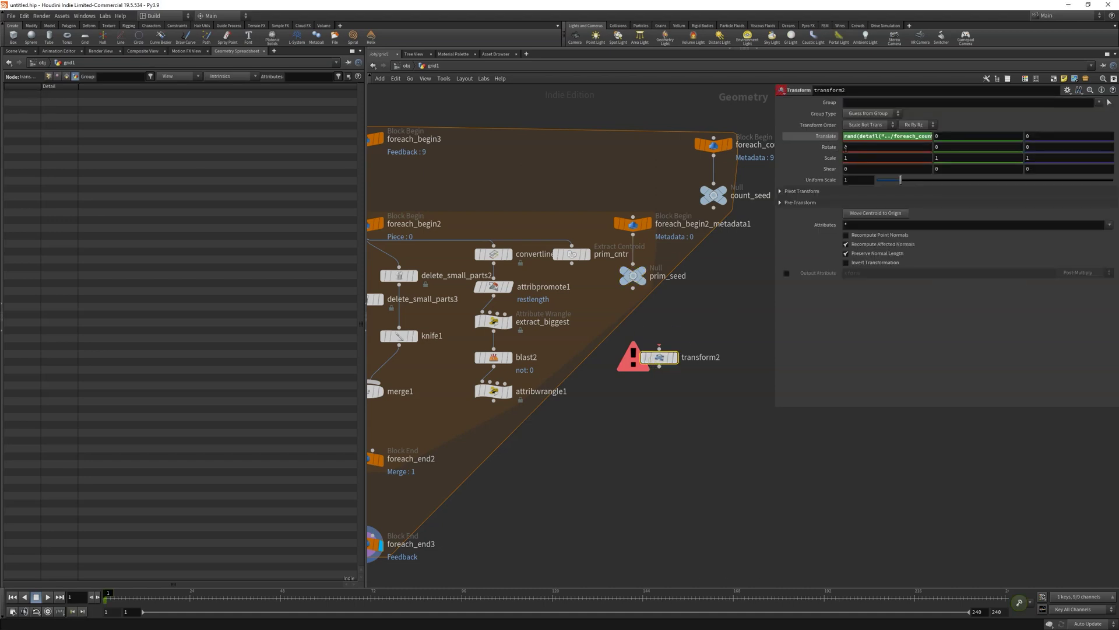
pyautogui.rightClick(846, 147)
pyautogui.click(867, 242)
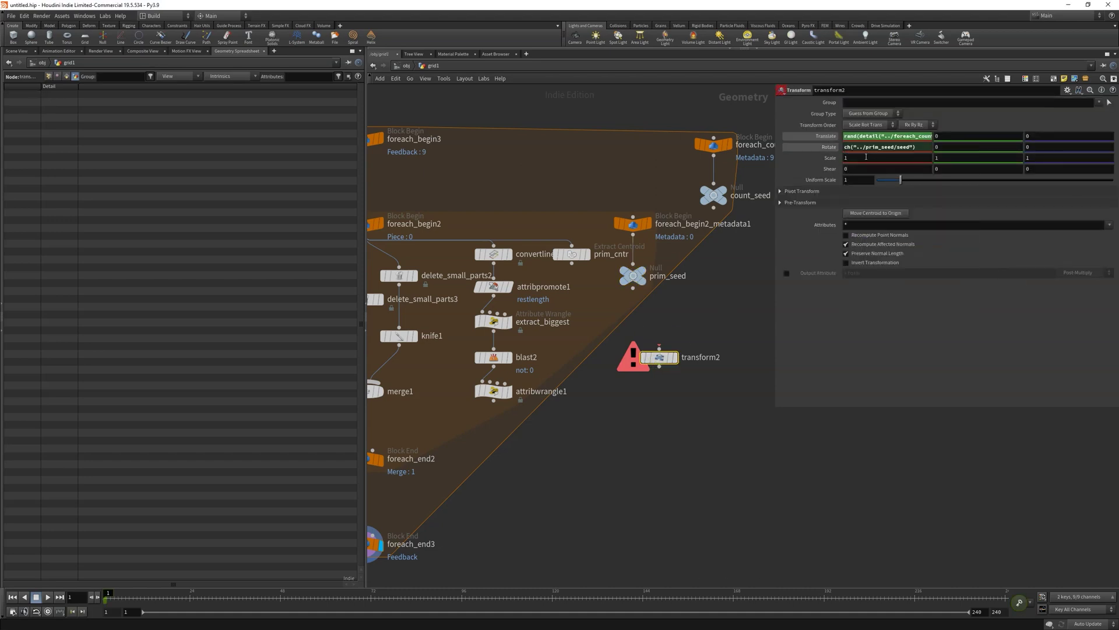
pyautogui.moveTo(678, 296); pyautogui.dragTo(719, 292, button='middle')
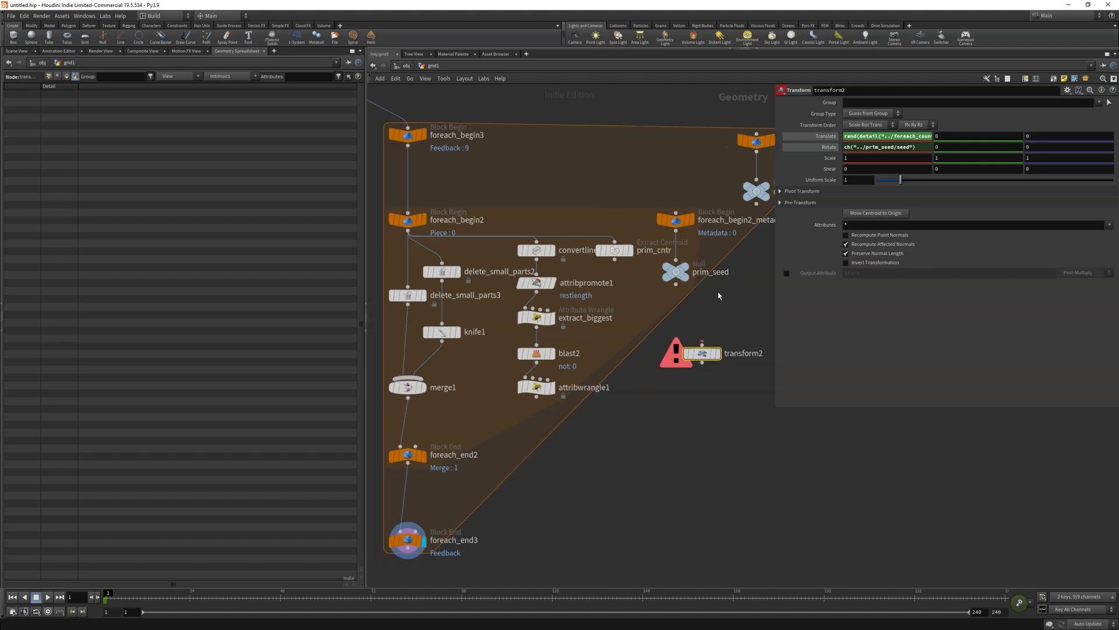
# Step: Edit attribwrangle1's Rand Pos expression, putting rand( before ch("../count_seed/seed") and appending + with transform2's Translate X expression
pyautogui.click(544, 394)
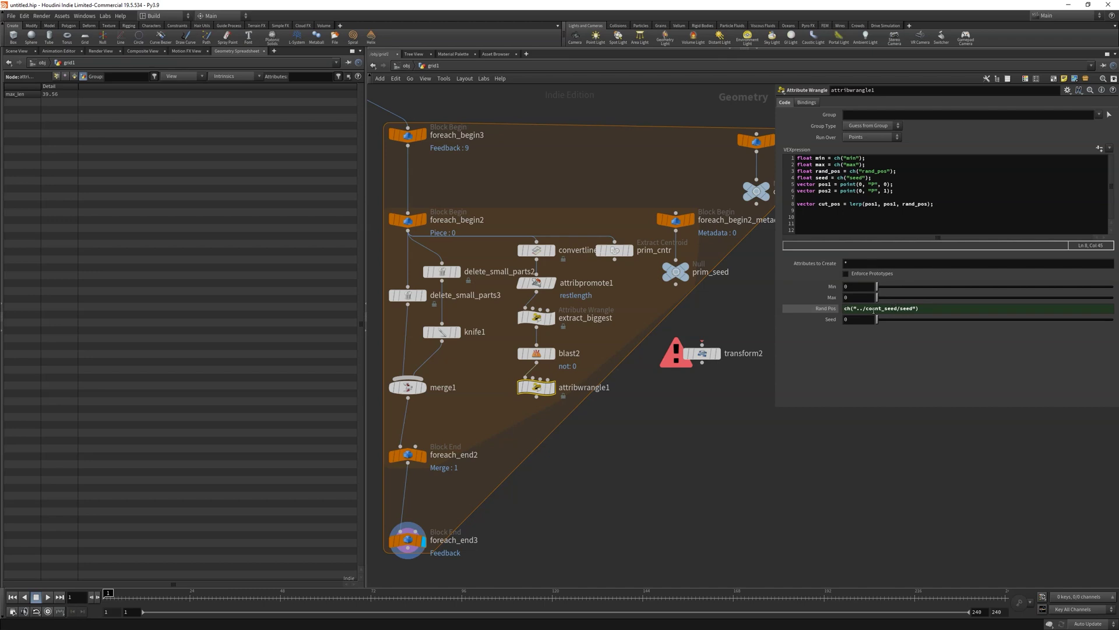
pyautogui.hotkey('alt', 'e')
pyautogui.moveTo(916, 228); pyautogui.dragTo(507, 184)
pyautogui.moveTo(601, 356); pyautogui.dragTo(715, 418)
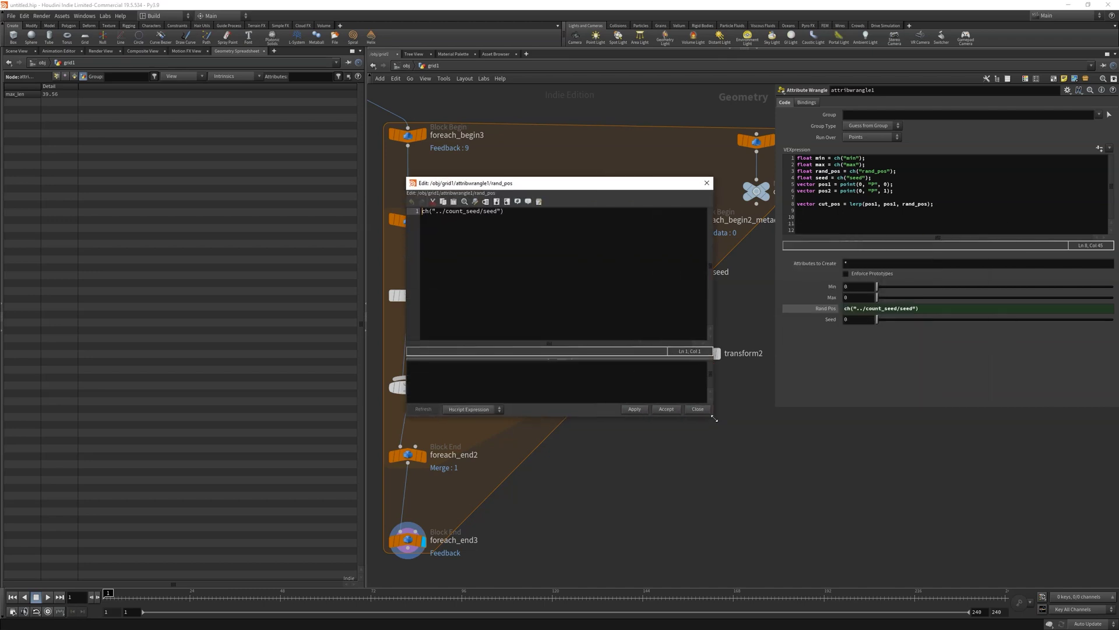
pyautogui.moveTo(526, 186); pyautogui.dragTo(521, 176)
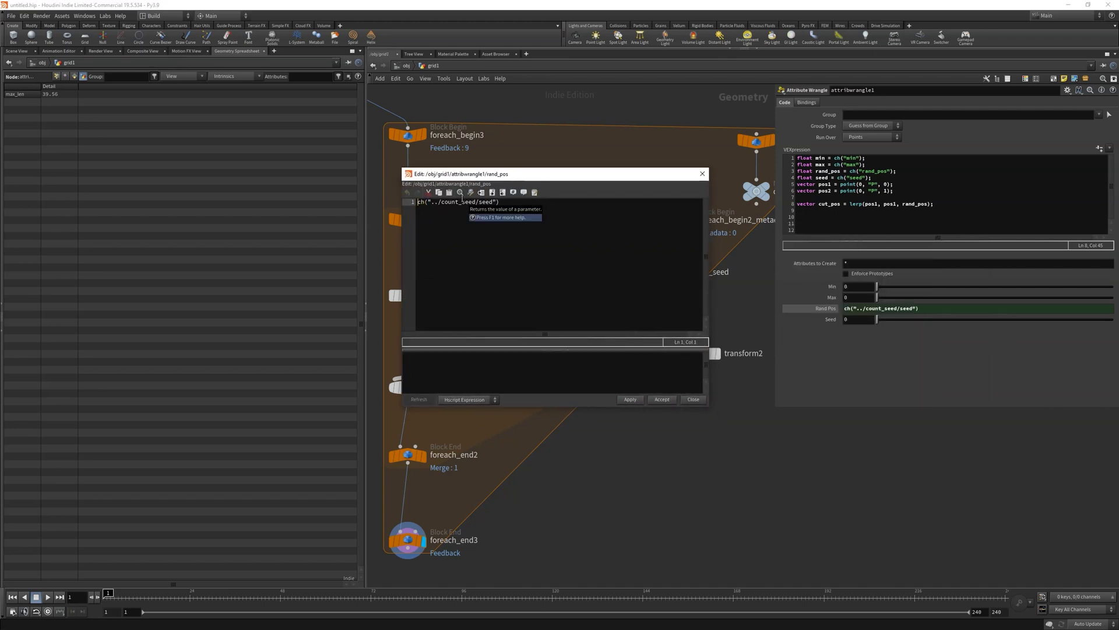
pyautogui.write('rand')
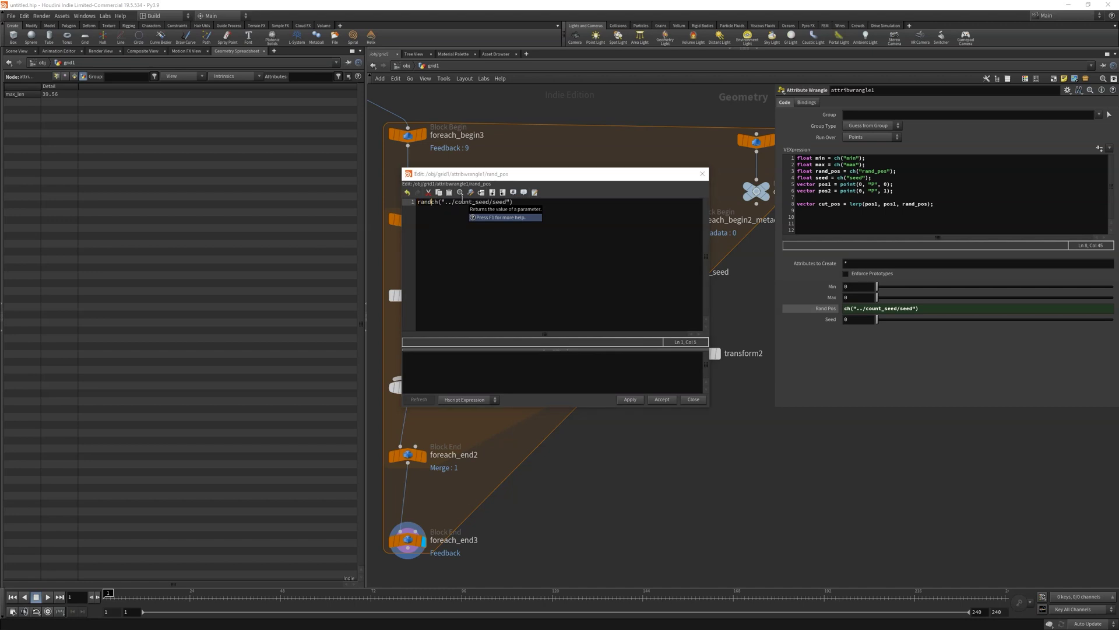
pyautogui.write('(')
pyautogui.press('Return')
pyautogui.press('End')
pyautogui.write('+')
pyautogui.moveTo(641, 174); pyautogui.dragTo(611, 172)
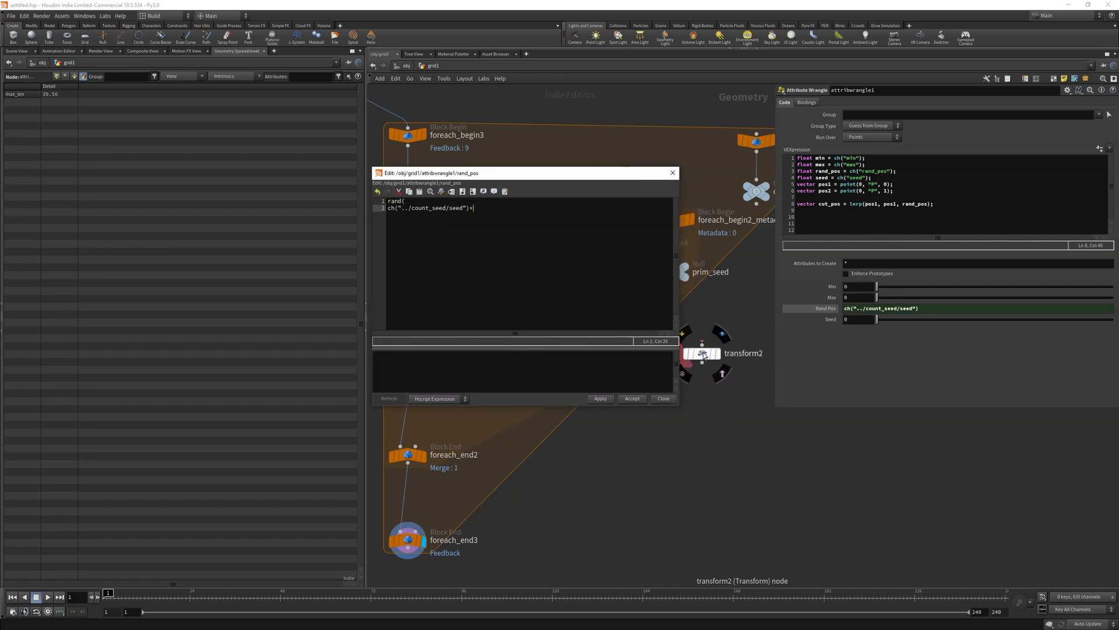
pyautogui.click(703, 354)
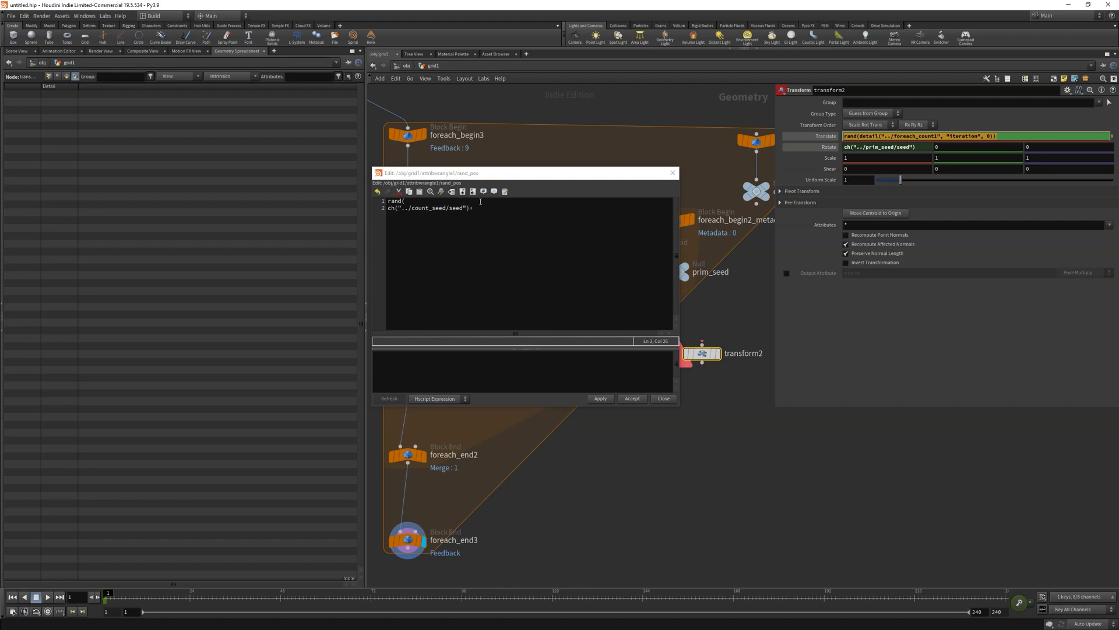
pyautogui.hotkey('ctrl', 'v')
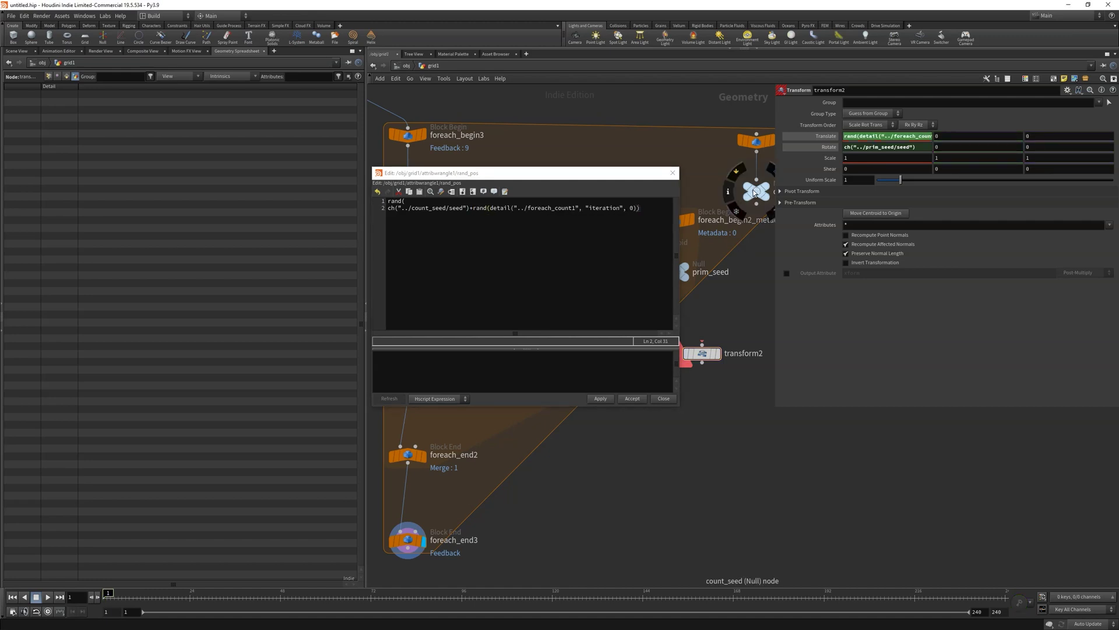
# Step: Replace transform2's Translate X expression with a relative reference to count_seed's seed, ch("../count_seed/seed")
pyautogui.click(756, 193)
pyautogui.rightClick(830, 103)
pyautogui.click(846, 166)
pyautogui.click(703, 354)
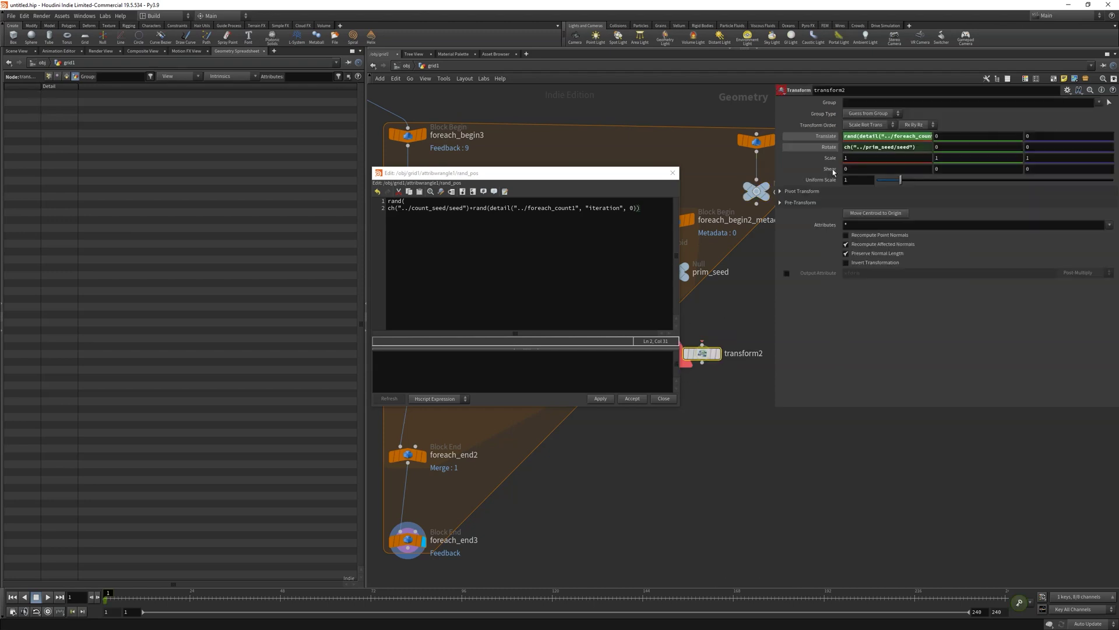
pyautogui.rightClick(854, 136)
pyautogui.click(874, 213)
# Step: Replace the rand(detail(...)) term in the Rand Pos expression with ch("../count_seed/seed")
pyautogui.click(857, 138)
pyautogui.hotkey('ctrl', 'a')
pyautogui.click(559, 209)
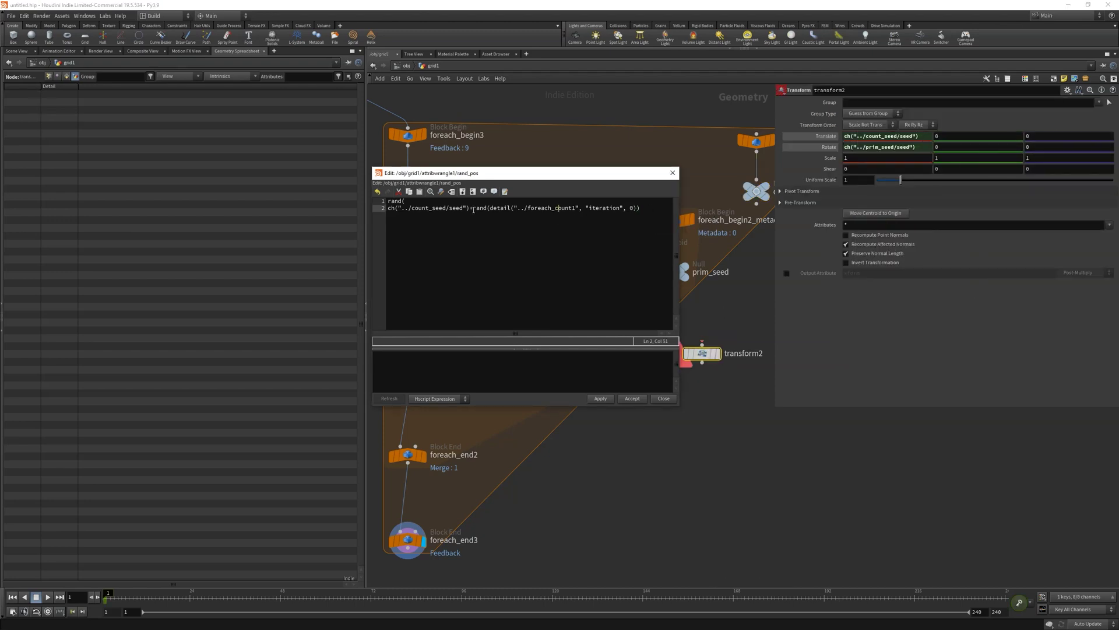
pyautogui.moveTo(473, 208); pyautogui.dragTo(641, 208)
pyautogui.hotkey('ctrl', 'v')
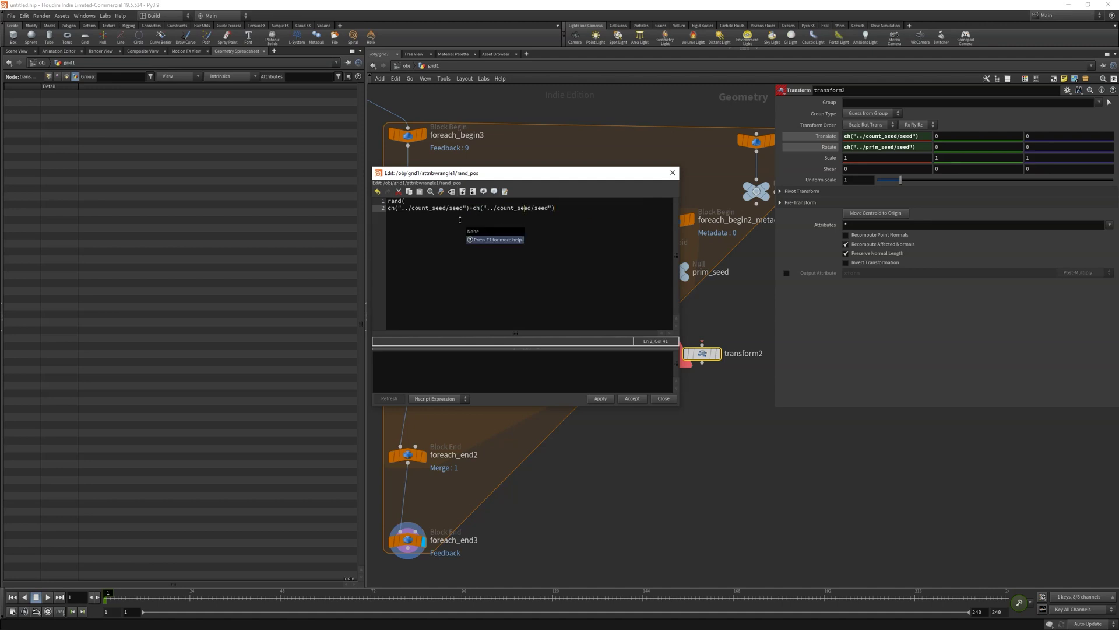
pyautogui.doubleClick(512, 208)
pyautogui.click(580, 211)
# Step: Append +ch("../prim_seed/seed") to the Rand Pos expression, copying the reference from transform2's Rotate X
pyautogui.write('+')
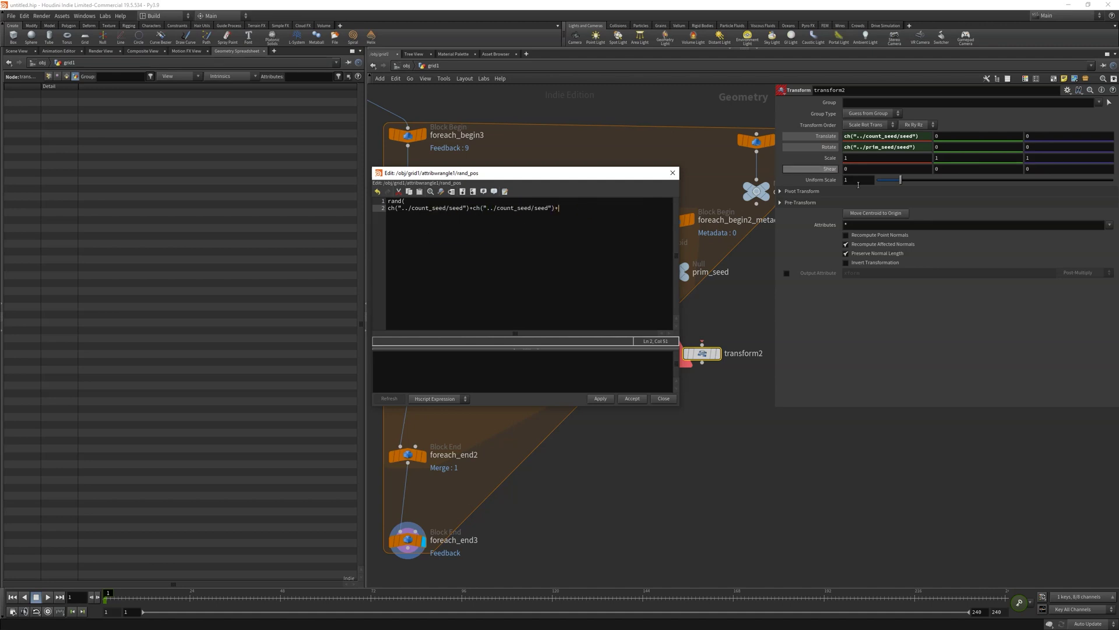
pyautogui.click(880, 147)
pyautogui.hotkey('ctrl', 'a')
pyautogui.hotkey('ctrl', 'c')
pyautogui.click(663, 220)
pyautogui.hotkey('ctrl', 'v')
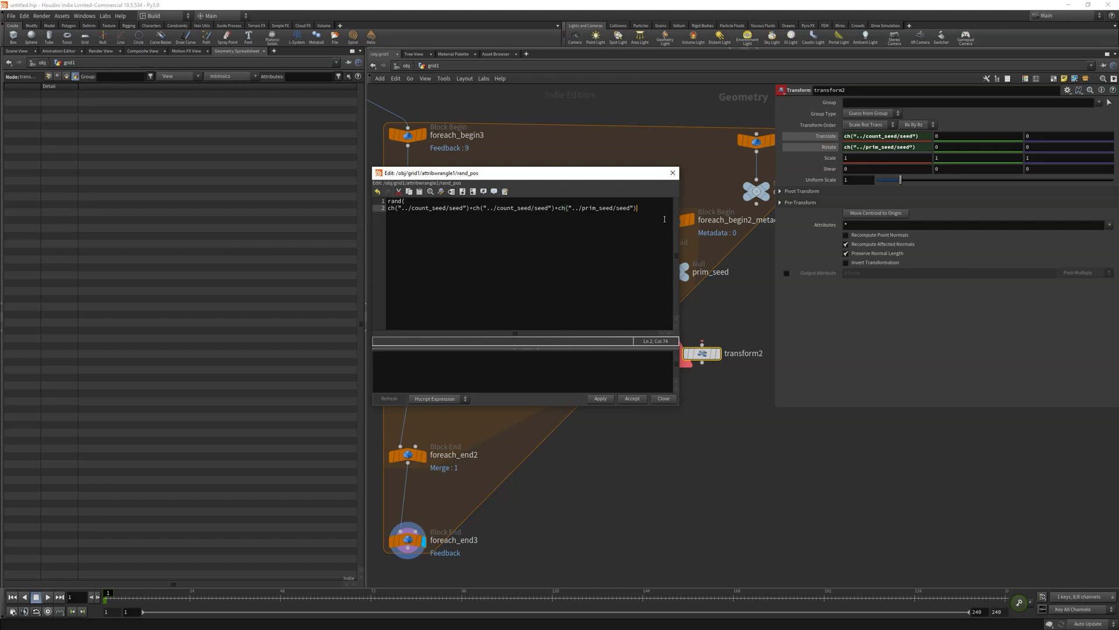
# Step: Put the rand() expression on one line, replace its first term with ch("../attribwrangle1/seed"), and accept the edit
pyautogui.click(389, 208)
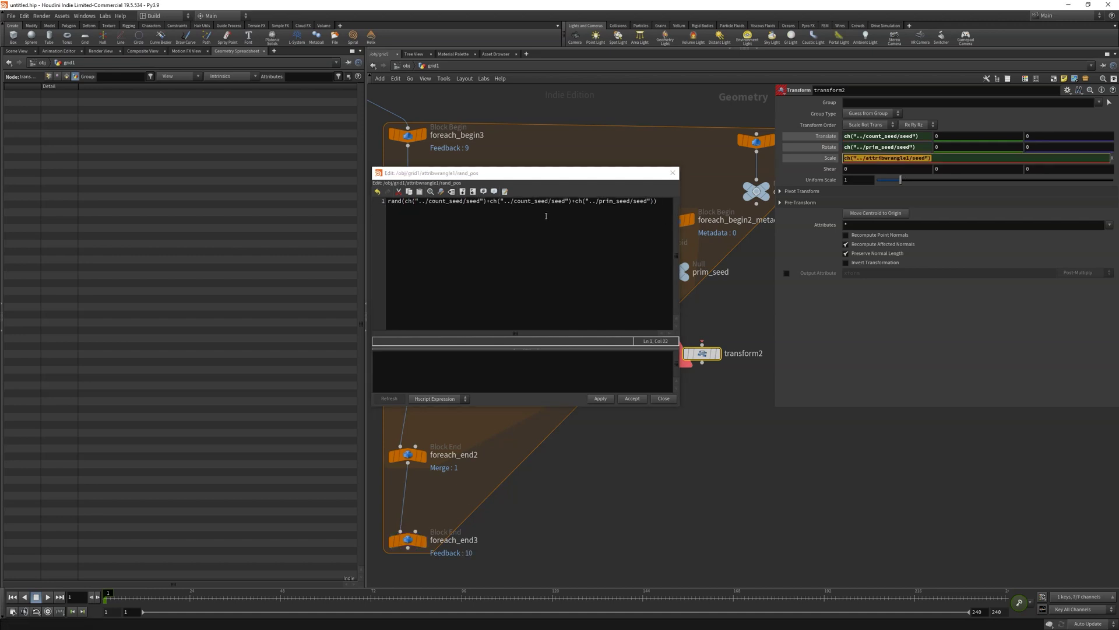
pyautogui.click(498, 202)
pyautogui.moveTo(487, 202); pyautogui.dragTo(409, 209)
pyautogui.hotkey('ctrl', 'v')
pyautogui.click(632, 398)
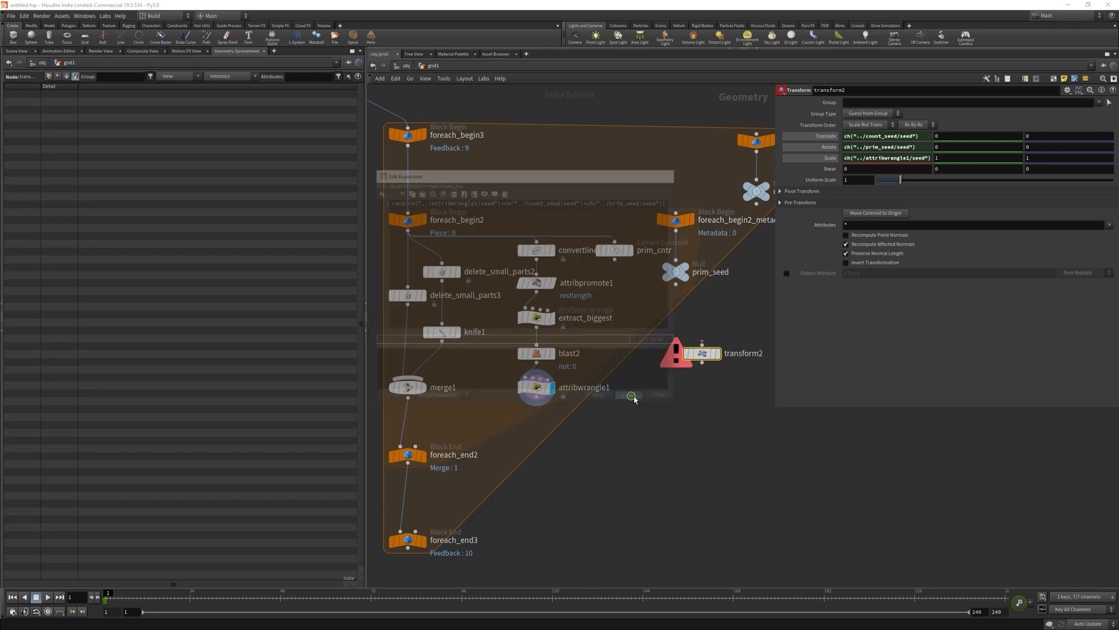
# Step: Set attribwrangle1's Seed to about 0.243 and rename the node to cut_pos
pyautogui.click(537, 387)
pyautogui.click(817, 313)
pyautogui.moveTo(895, 319); pyautogui.dragTo(946, 320)
pyautogui.doubleClick(585, 387)
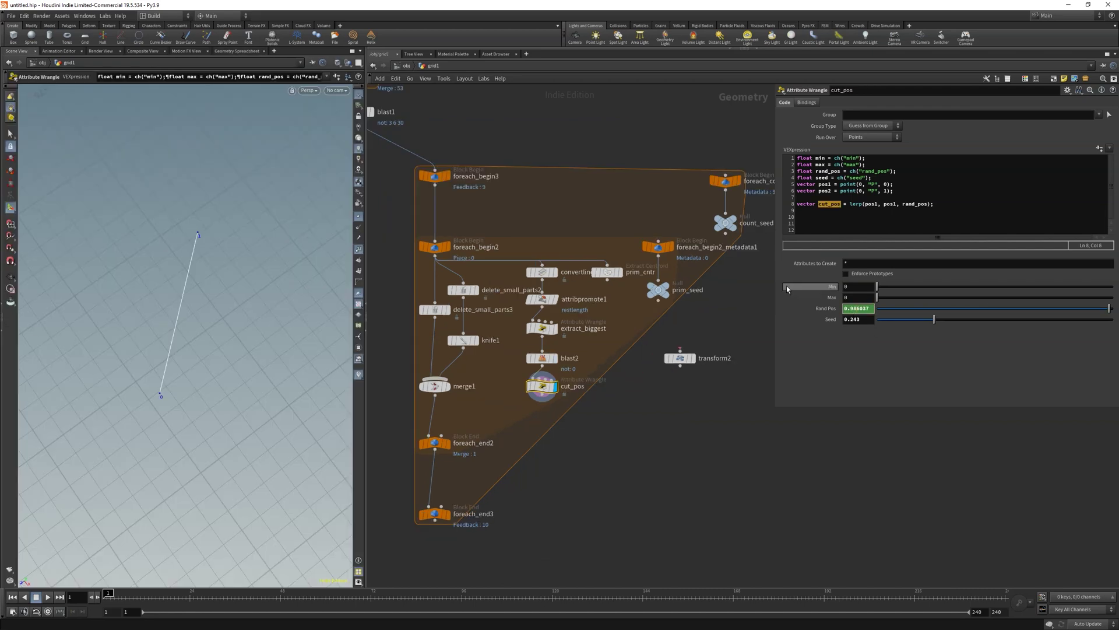
# Step: Edit cut_pos's Rand Pos expression so that fit01( opens on its own line above the rand() call
pyautogui.click(825, 308)
pyautogui.hotkey('alt', 'e')
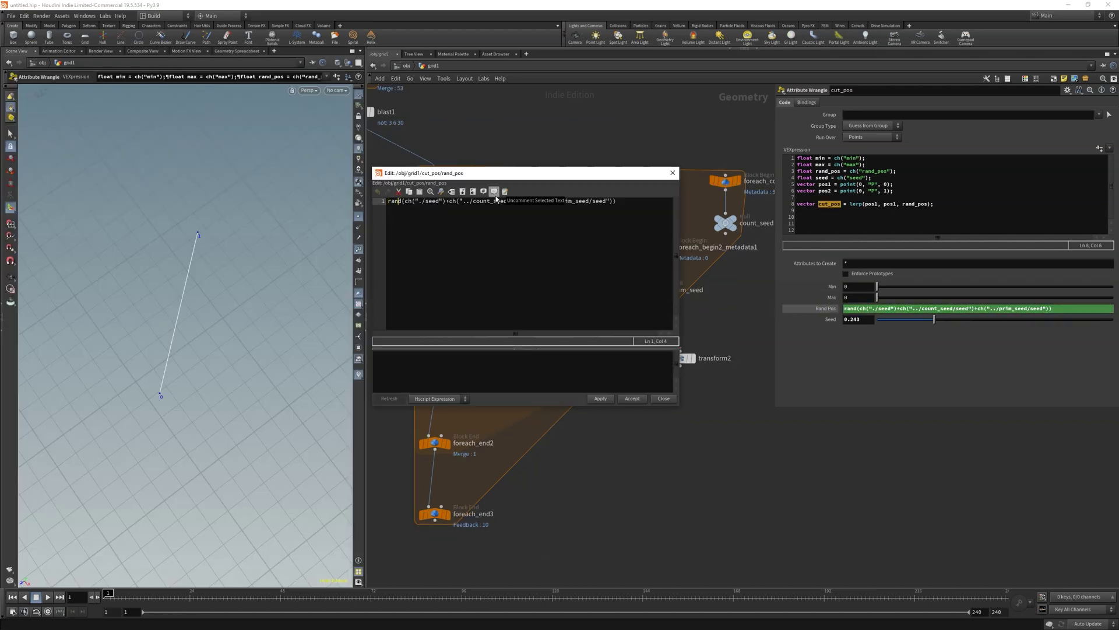
pyautogui.press('Return')
pyautogui.press('Up')
pyautogui.write('fit01(')
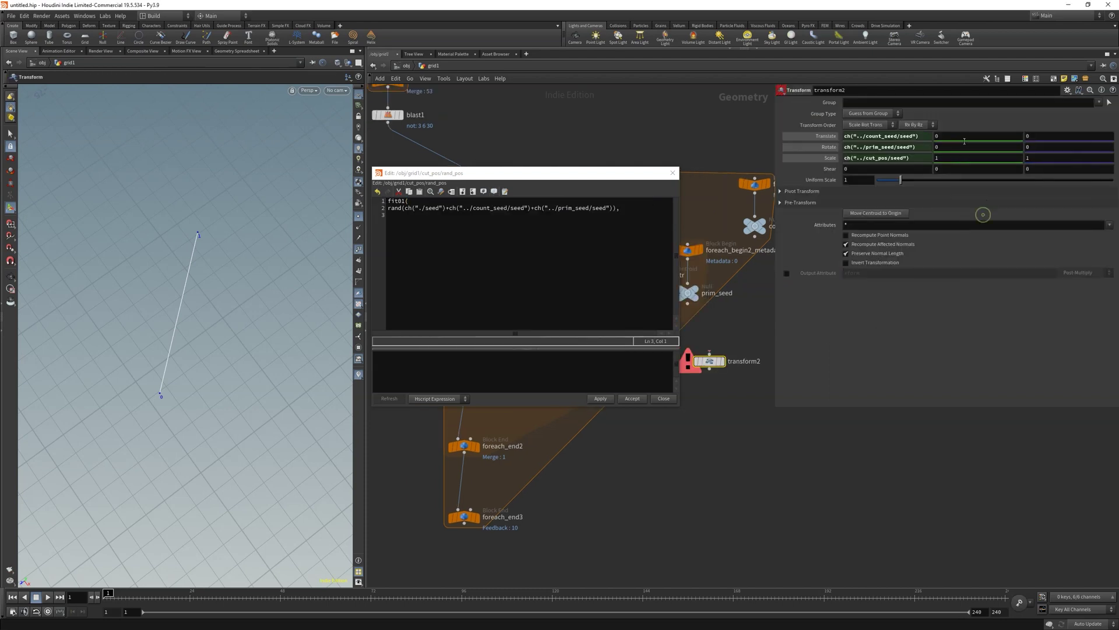
# Step: Reference cut_pos's Min in transform2's Translate Y and its Max in Rotate Y as relative channel references
pyautogui.rightClick(962, 138)
pyautogui.click(986, 228)
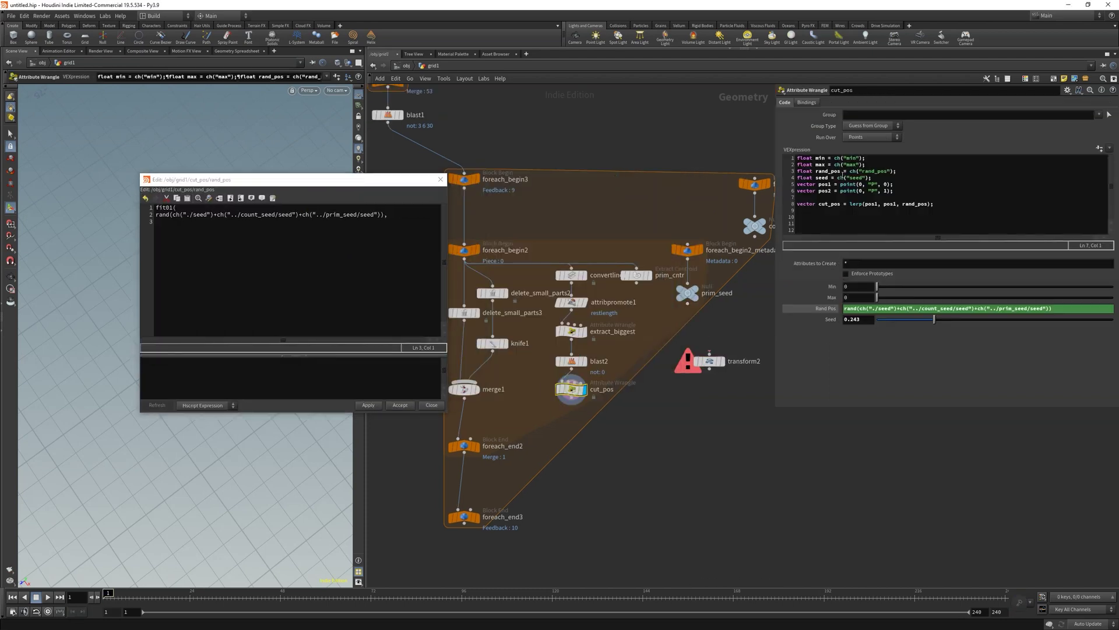
pyautogui.rightClick(845, 307)
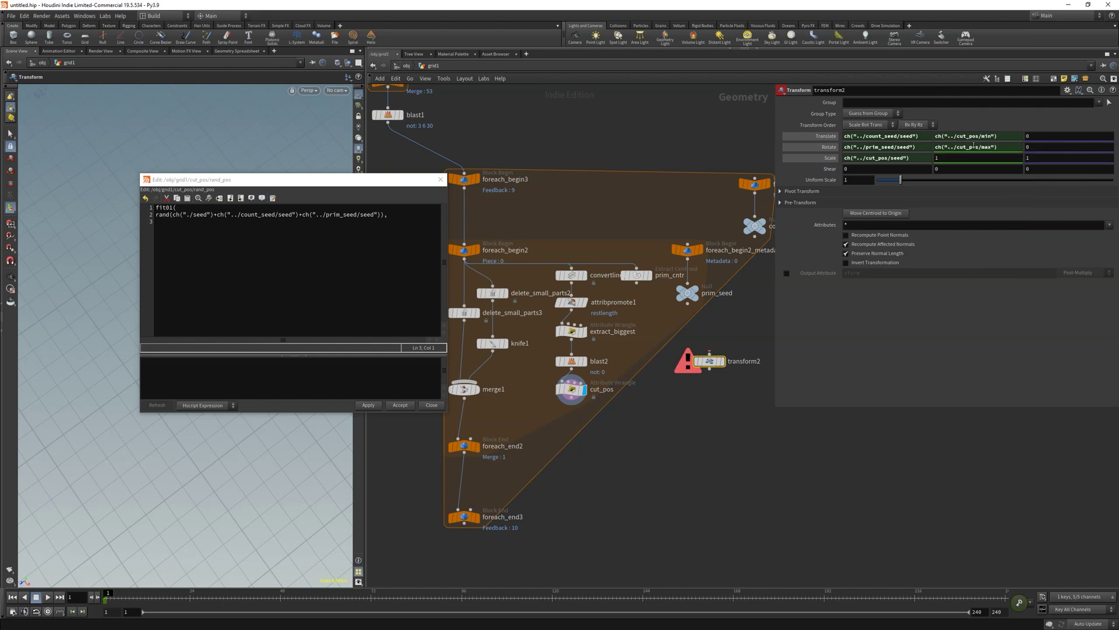
# Step: Complete the fit01 expression with ch("../cut_pos/min"),ch("../cut_pos/max")) as its range, accept it, and select cut_pos
pyautogui.hotkey('ctrl', 'c')
pyautogui.click(174, 223)
pyautogui.hotkey('ctrl', 'v')
pyautogui.doubleClick(965, 147)
pyautogui.hotkey('ctrl', 'c')
pyautogui.click(256, 222)
pyautogui.write(',')
pyautogui.hotkey('ctrl', 'v')
pyautogui.write(')')
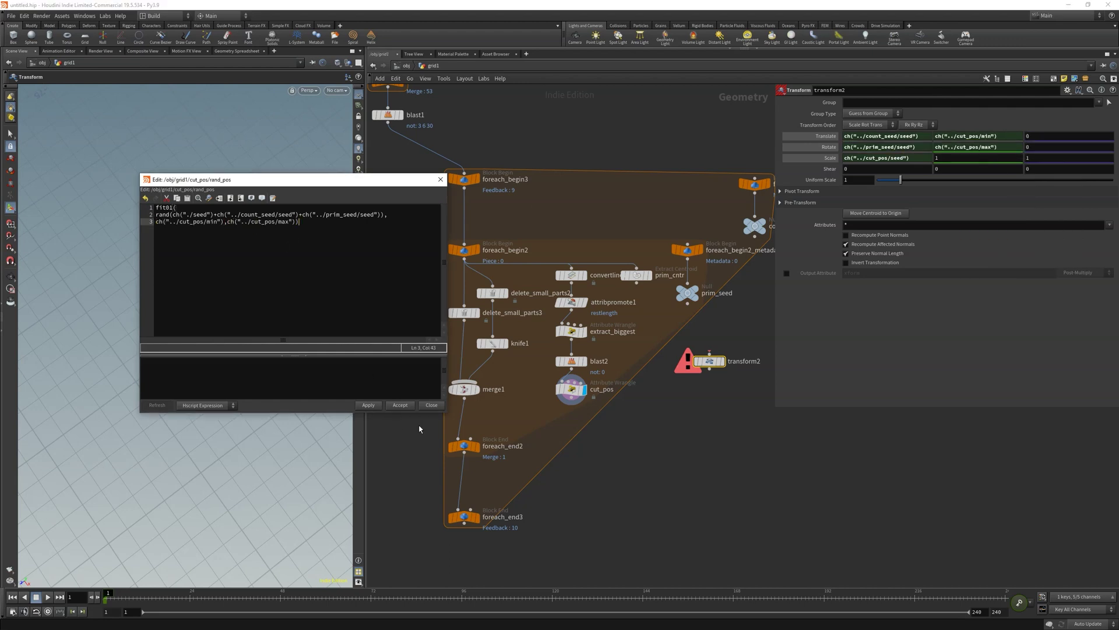
pyautogui.click(400, 404)
pyautogui.click(572, 389)
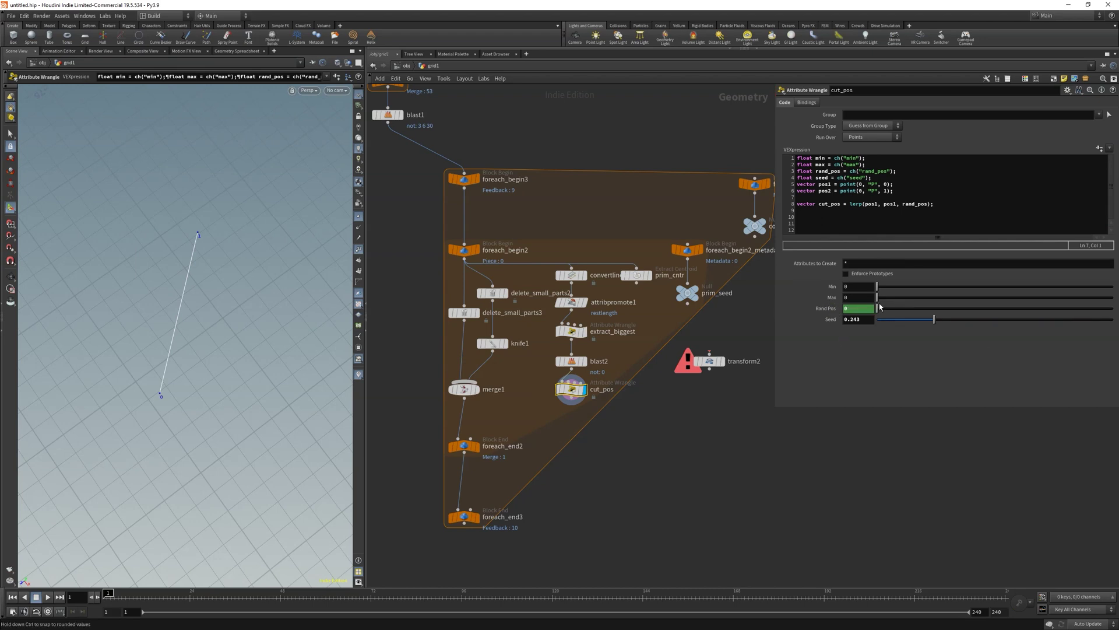
# Step: Set cut_pos's Max to 0.75 and Min to about 0.566, and add the test line addpoint(0, cut_pos); to its code
pyautogui.moveTo(880, 307); pyautogui.dragTo(1062, 299)
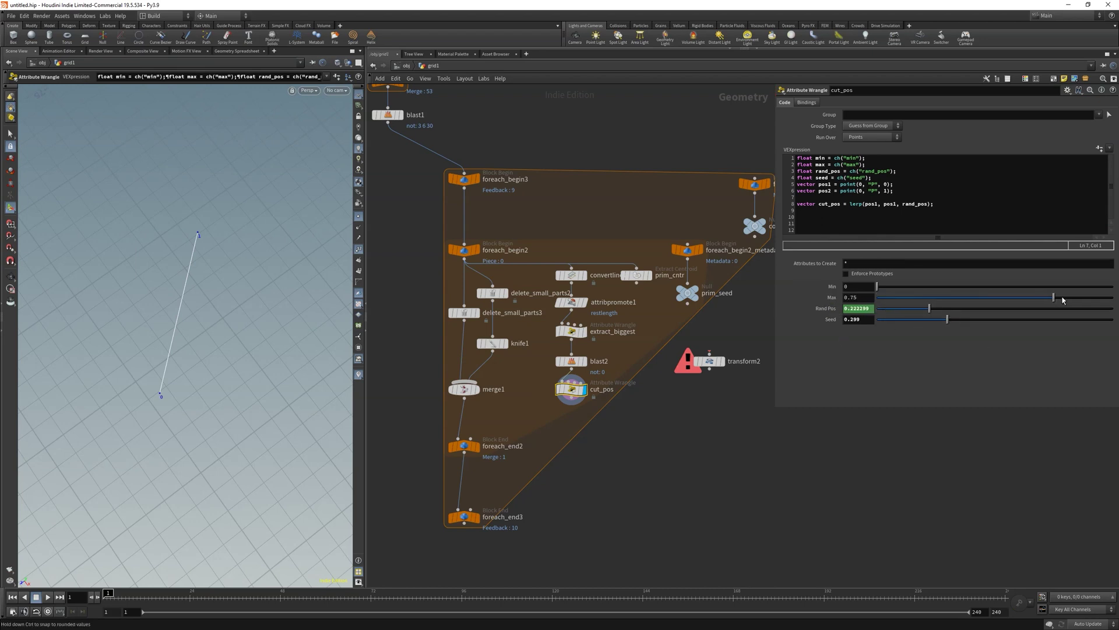
pyautogui.moveTo(999, 287); pyautogui.dragTo(1011, 290)
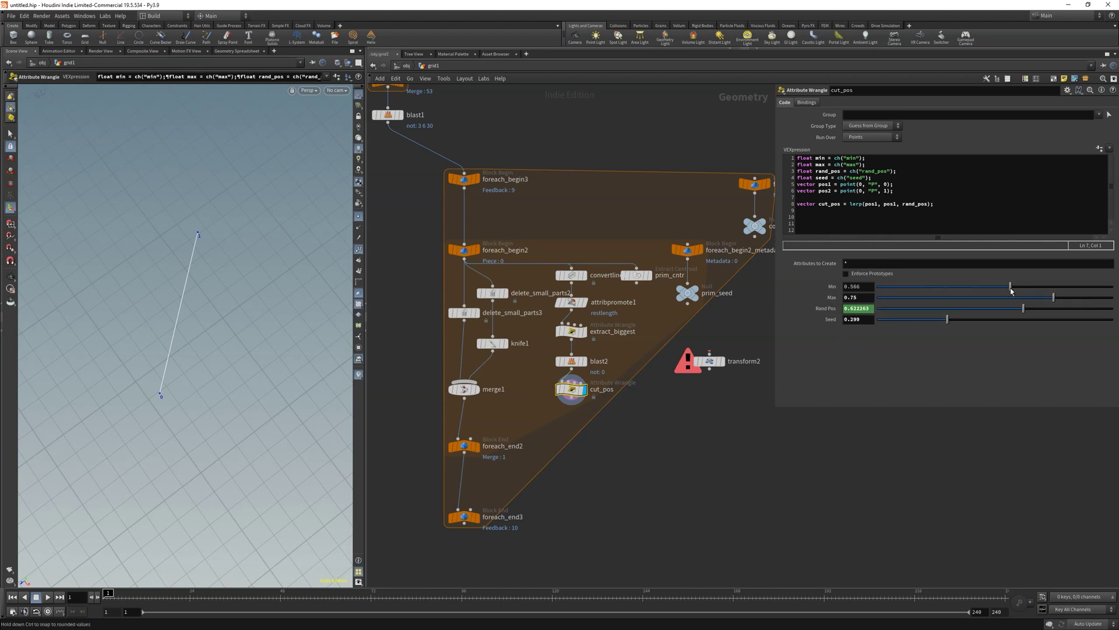
pyautogui.click(962, 202)
pyautogui.press('Return')
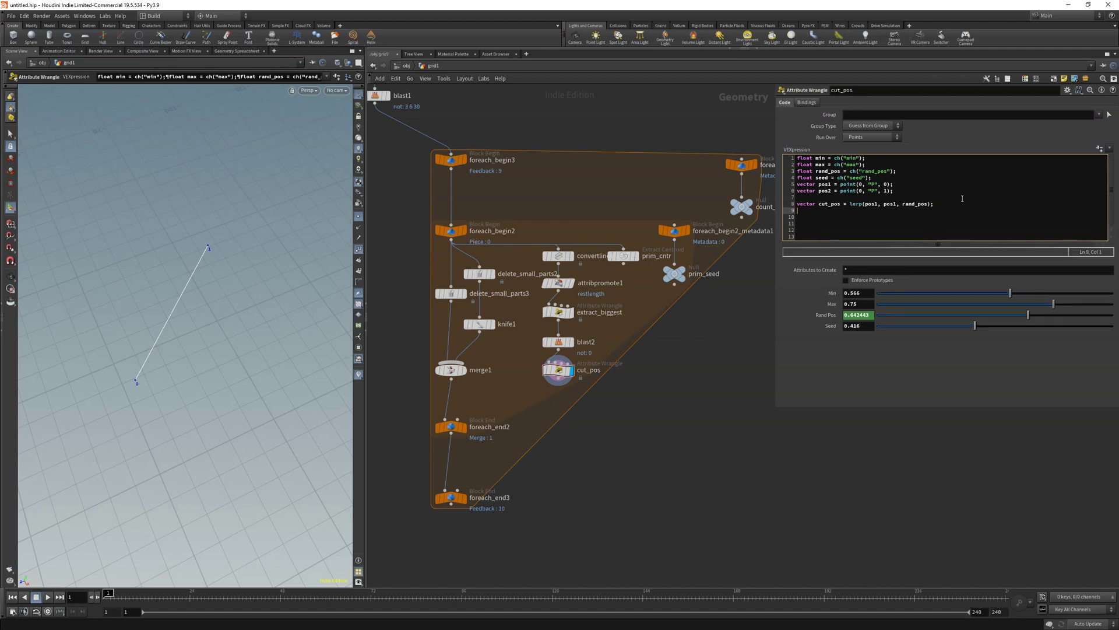
pyautogui.write('addpoint(')
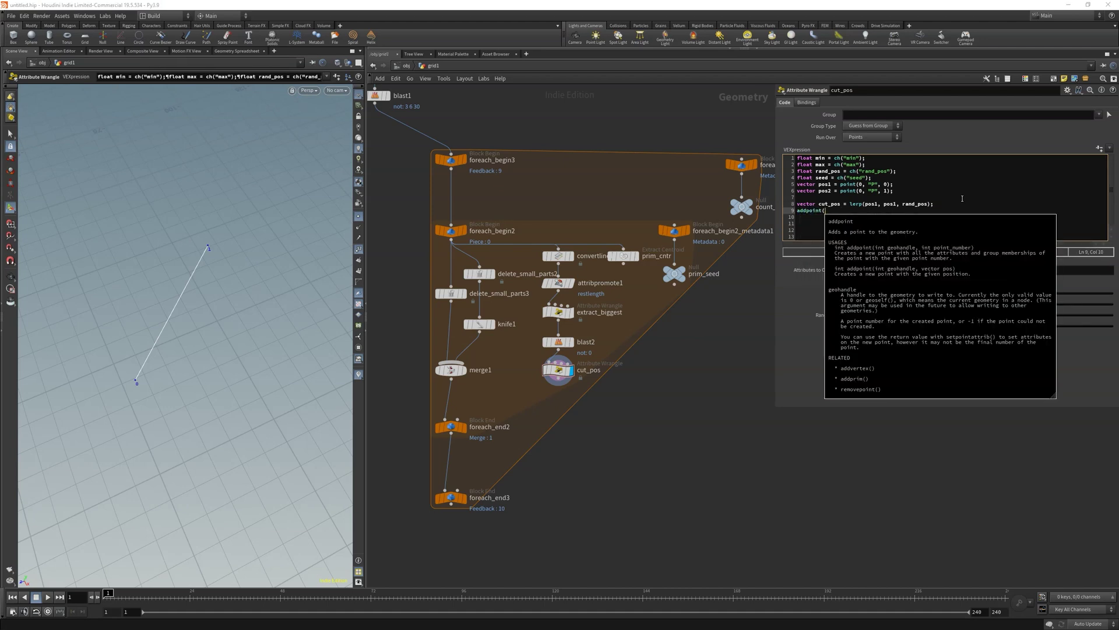
pyautogui.write('0, cut_pos);')
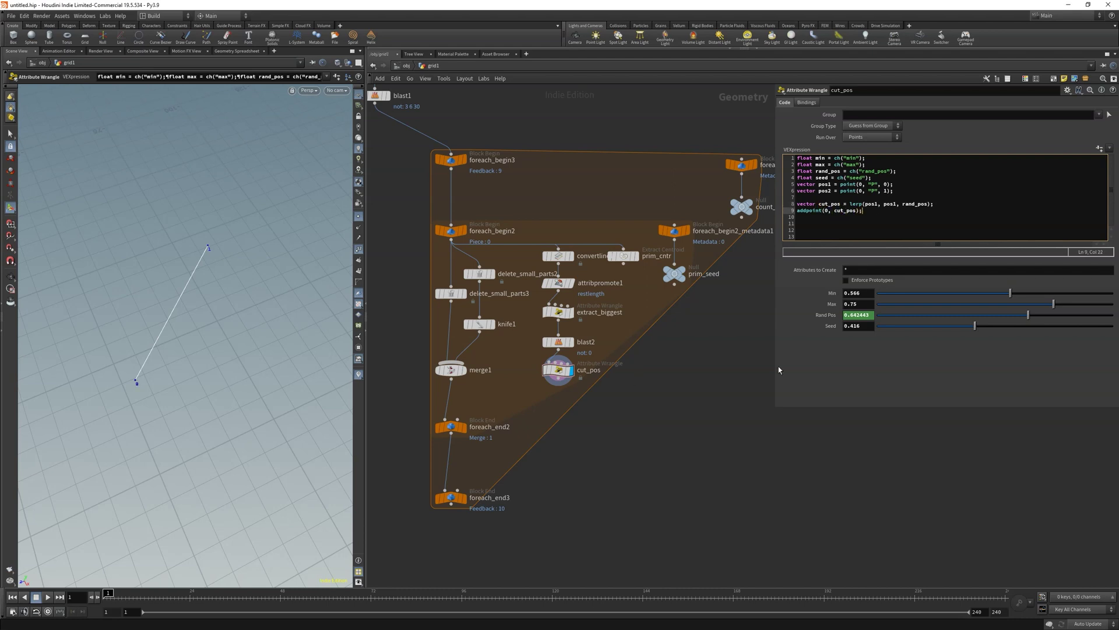
pyautogui.moveTo(920, 327); pyautogui.dragTo(943, 326)
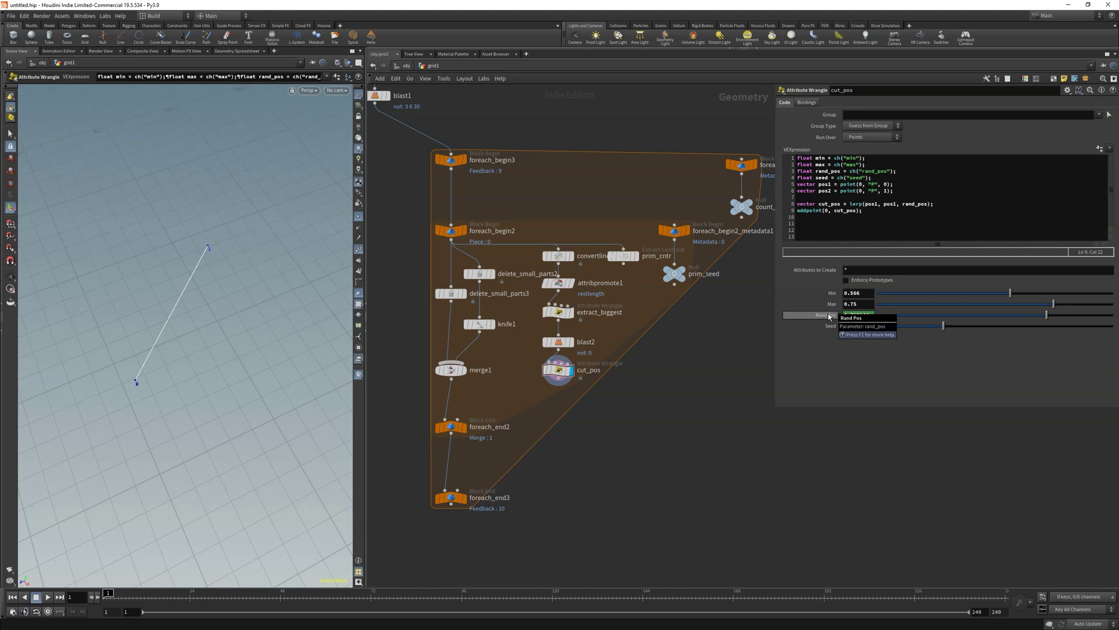
# Step: Make cut_pos's lerp interpolate from pos1 to pos2, and set the wrangle to run over Detail (only once)
pyautogui.doubleClick(871, 204)
pyautogui.click(824, 191)
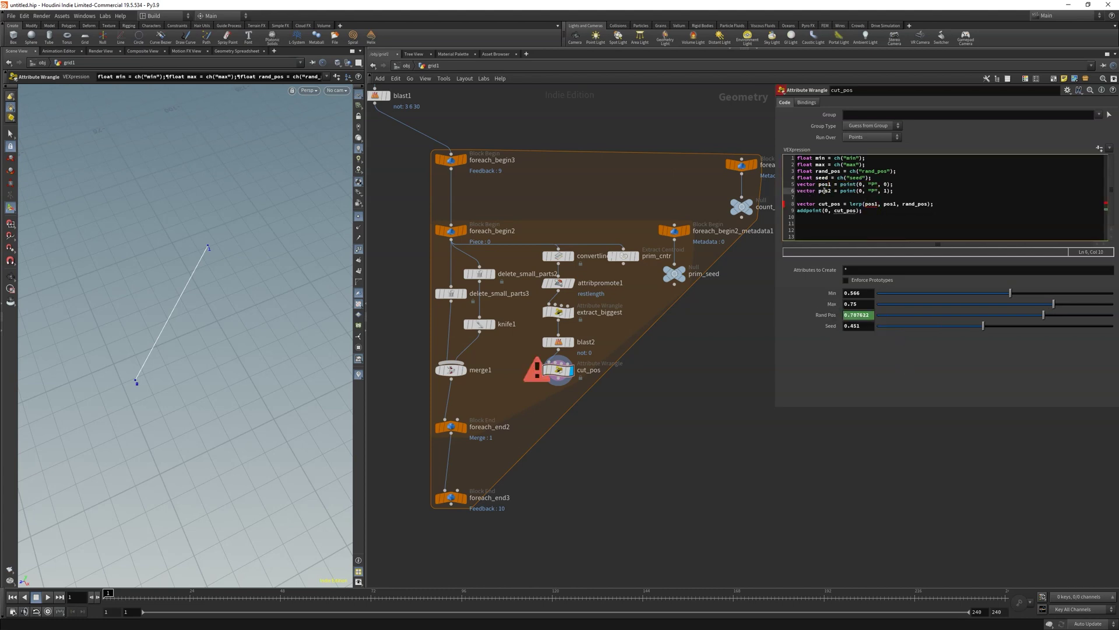
pyautogui.doubleClick(888, 205)
pyautogui.hotkey('ctrl', 'v')
pyautogui.click(871, 138)
pyautogui.click(868, 150)
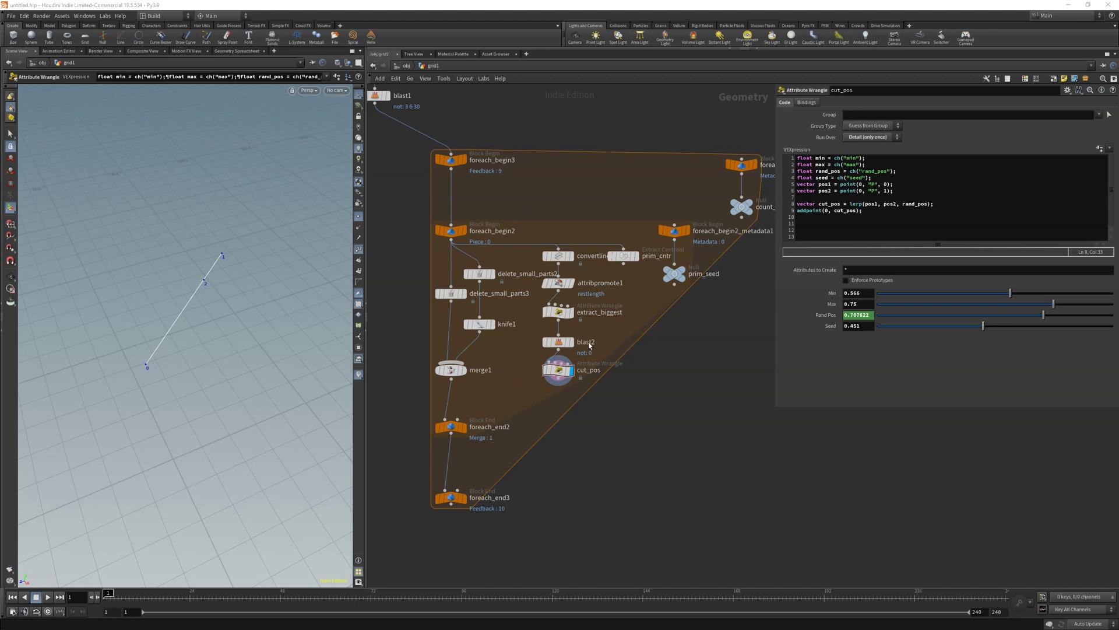
# Step: Set cut_pos's Min to 0.1, Max to about 0.896 and Seed to about 0.677
pyautogui.moveTo(965, 327); pyautogui.dragTo(924, 326)
pyautogui.moveTo(965, 293); pyautogui.dragTo(916, 325)
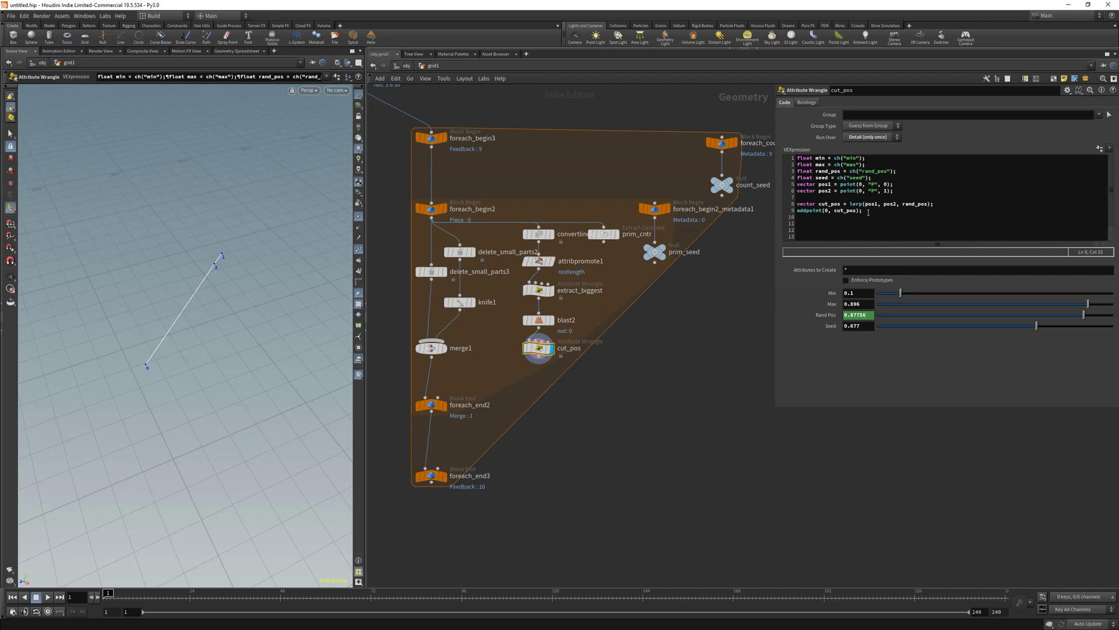
# Step: Remove the addpoint line from cut_pos and store the lerp result as the attribute v@cut_pos
pyautogui.moveTo(868, 212); pyautogui.dragTo(803, 204)
pyautogui.press('BackSpace')
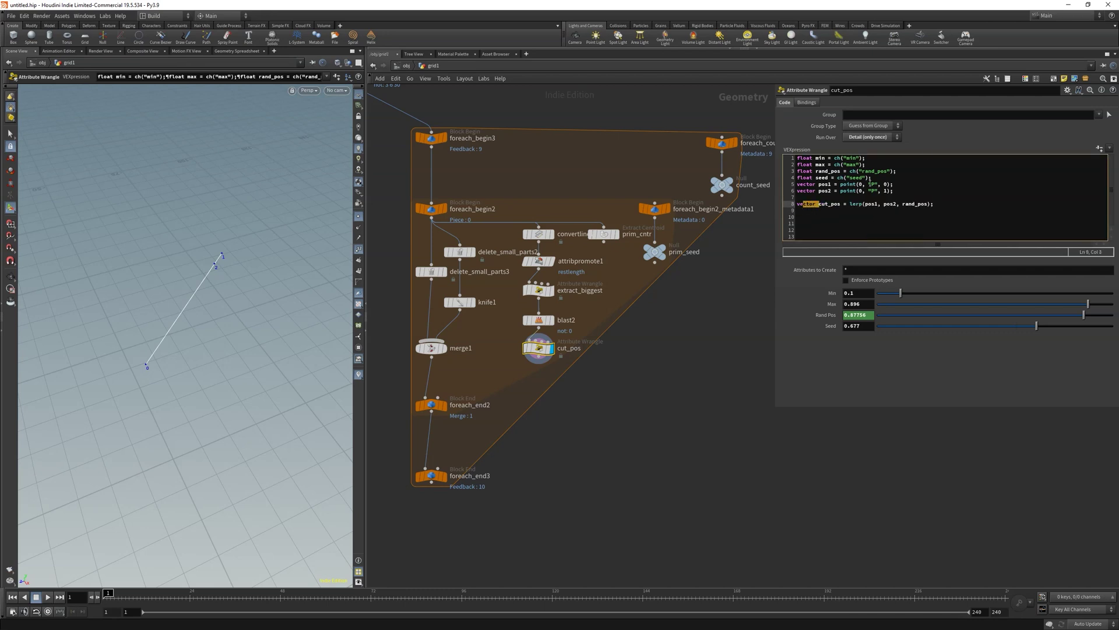
pyautogui.press('BackSpace')
pyautogui.press('BackSpace')
pyautogui.write('@')
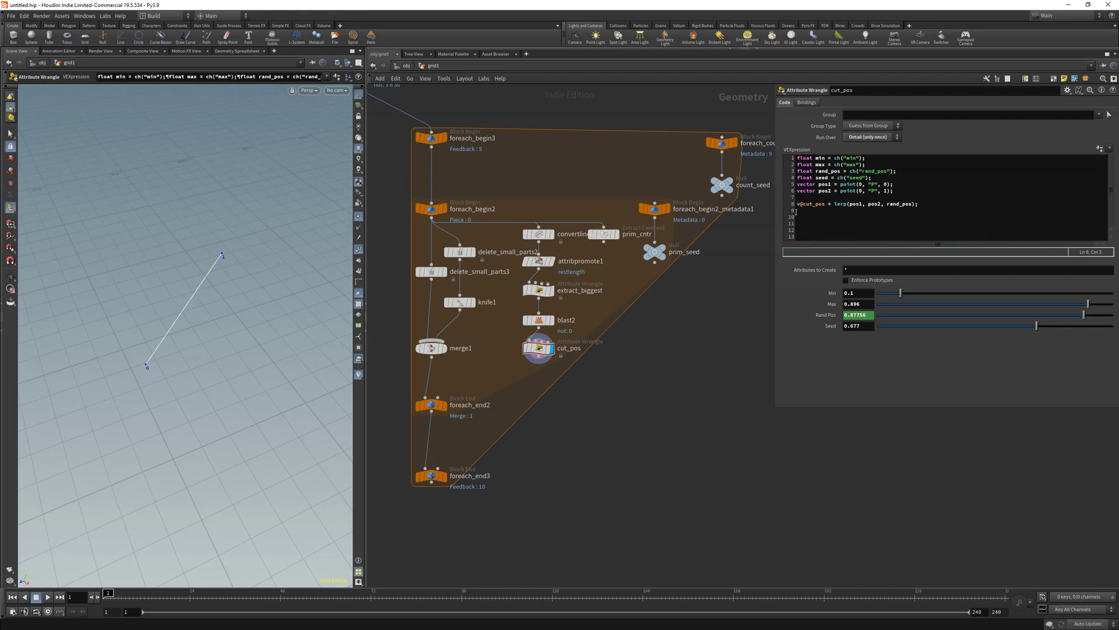
# Step: Add a PolyFrame node beside cut_pos, feed it from blast2 and display its output
pyautogui.press('Tab')
pyautogui.write('polyfr')
pyautogui.press('Return')
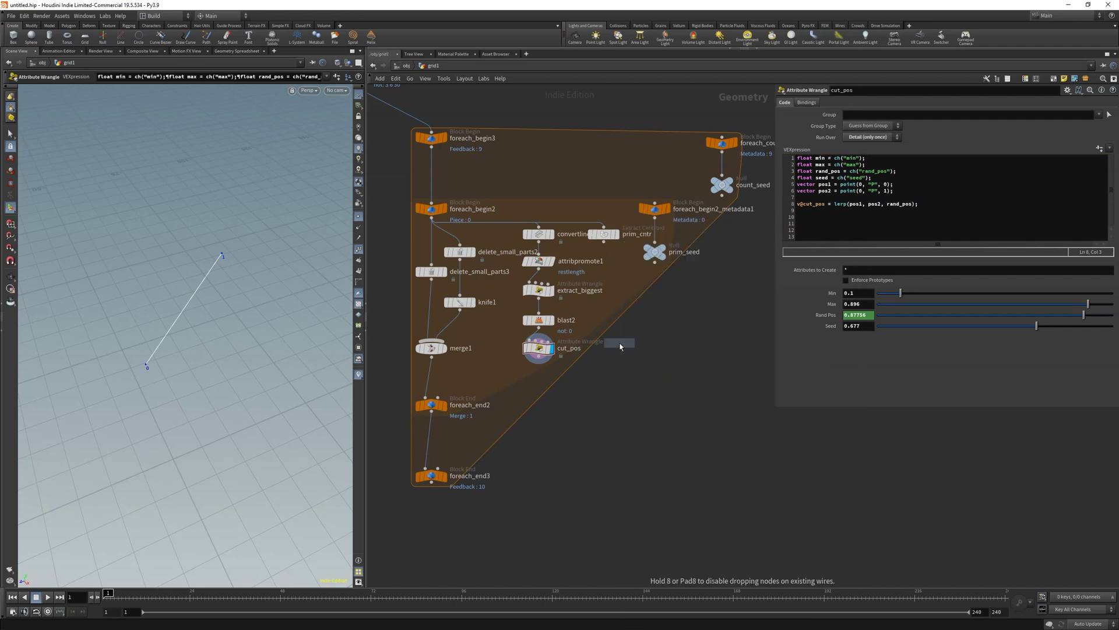
pyautogui.click(620, 343)
pyautogui.moveTo(541, 327); pyautogui.dragTo(621, 337)
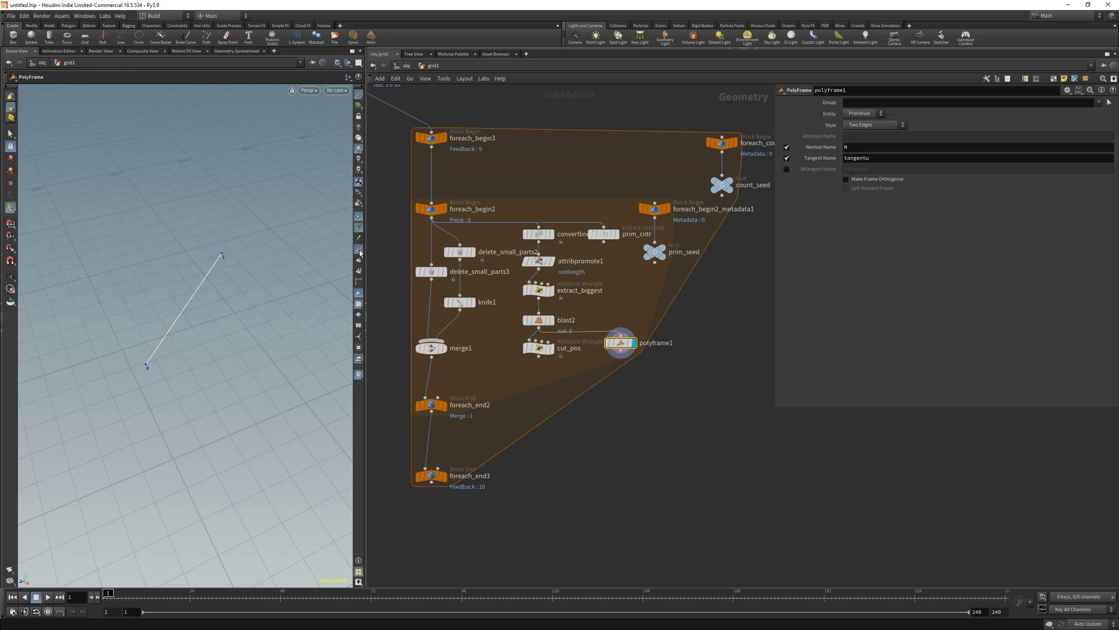
# Step: Disable polyframe1's Normal Name output and set its Tangent Name to N
pyautogui.click(787, 148)
pyautogui.moveTo(881, 158); pyautogui.dragTo(517, 143)
pyautogui.write('N')
pyautogui.press('Return')
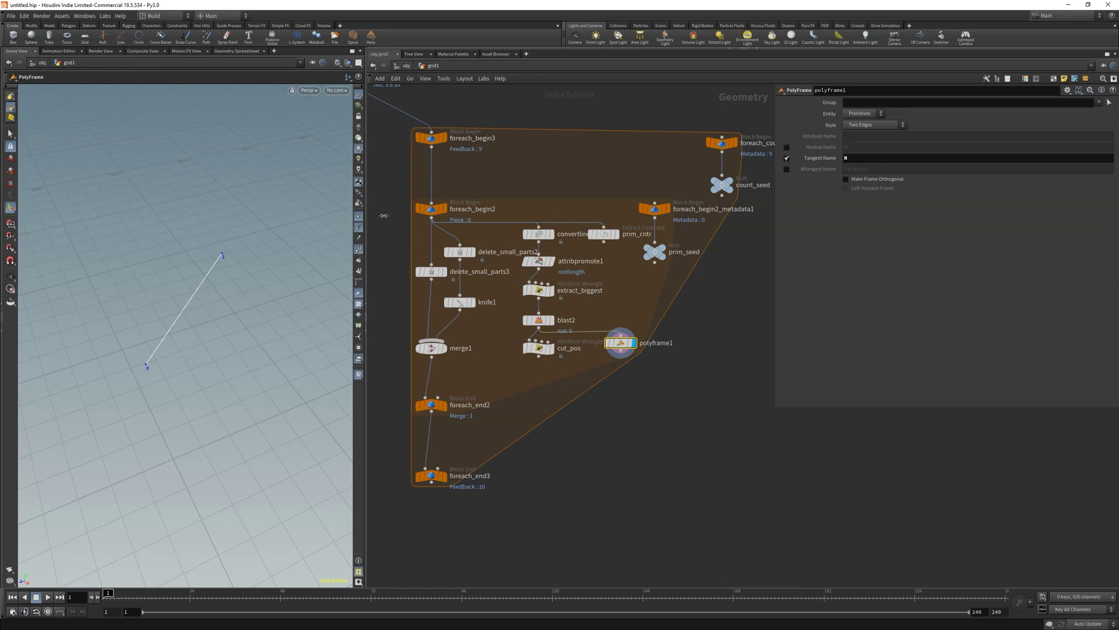
pyautogui.click(858, 126)
pyautogui.click(862, 134)
pyautogui.click(865, 125)
pyautogui.click(862, 136)
pyautogui.click(876, 114)
pyautogui.click(858, 130)
pyautogui.click(871, 114)
pyautogui.click(869, 121)
# Step: Increase the normals' display length in the viewport's guide display options
pyautogui.press('d')
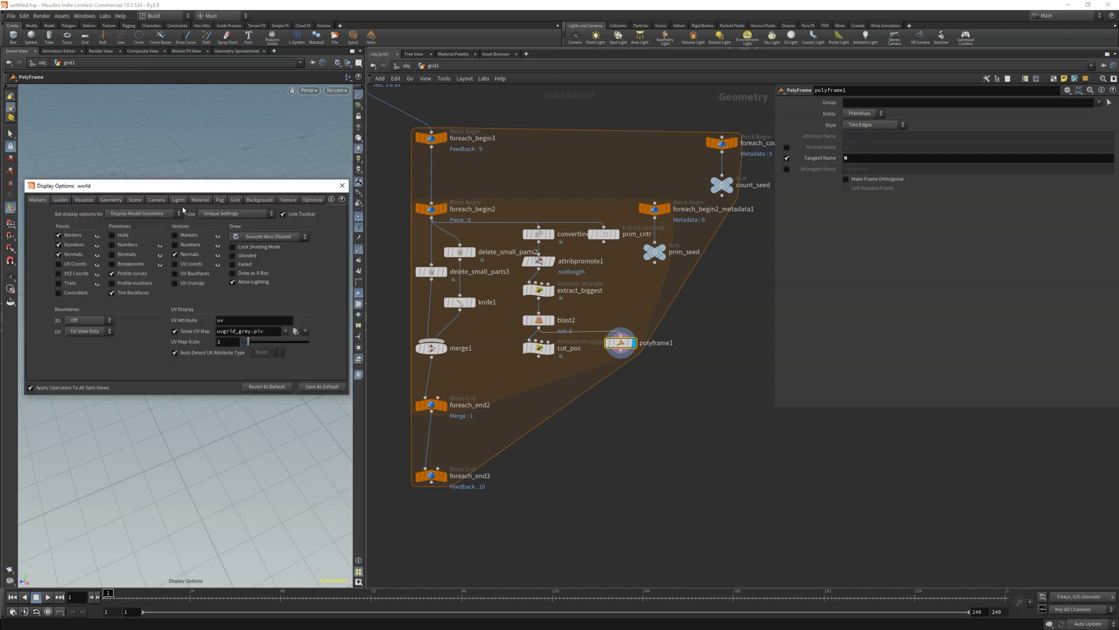
pyautogui.click(61, 200)
pyautogui.moveTo(237, 291); pyautogui.dragTo(313, 291)
pyautogui.moveTo(250, 187); pyautogui.dragTo(567, 138)
pyautogui.click(660, 137)
# Step: Place polyframe1 closer to cut_pos and add an Attribute Wrangle below it, with polyframe1 and prim_cntr as its inputs
pyautogui.moveTo(620, 344); pyautogui.dragTo(598, 343)
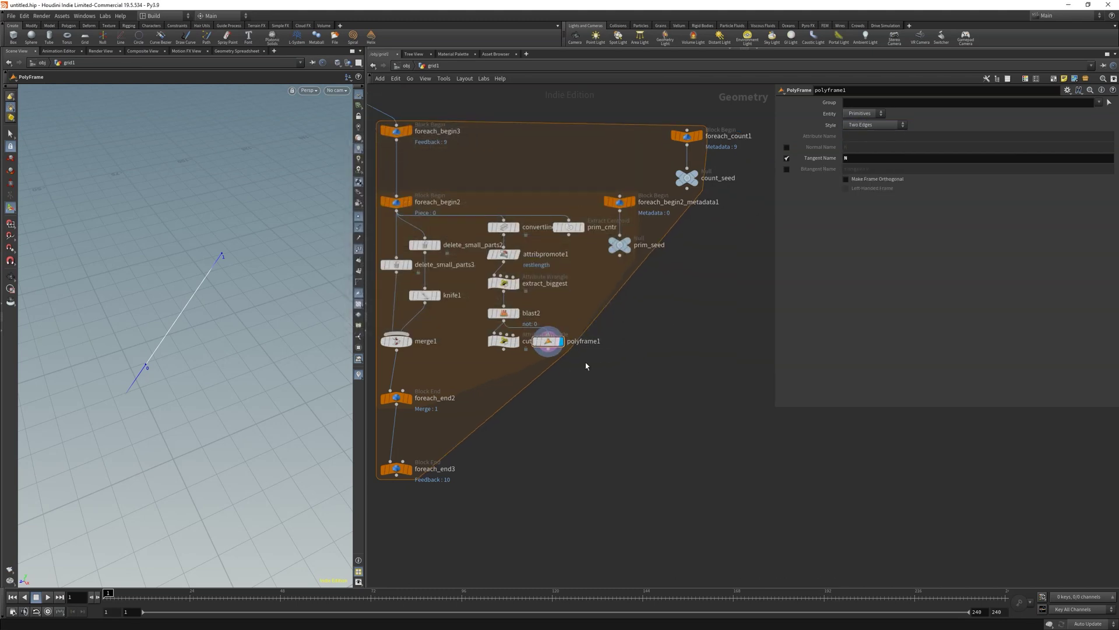
pyautogui.press('Tab')
pyautogui.write('aw')
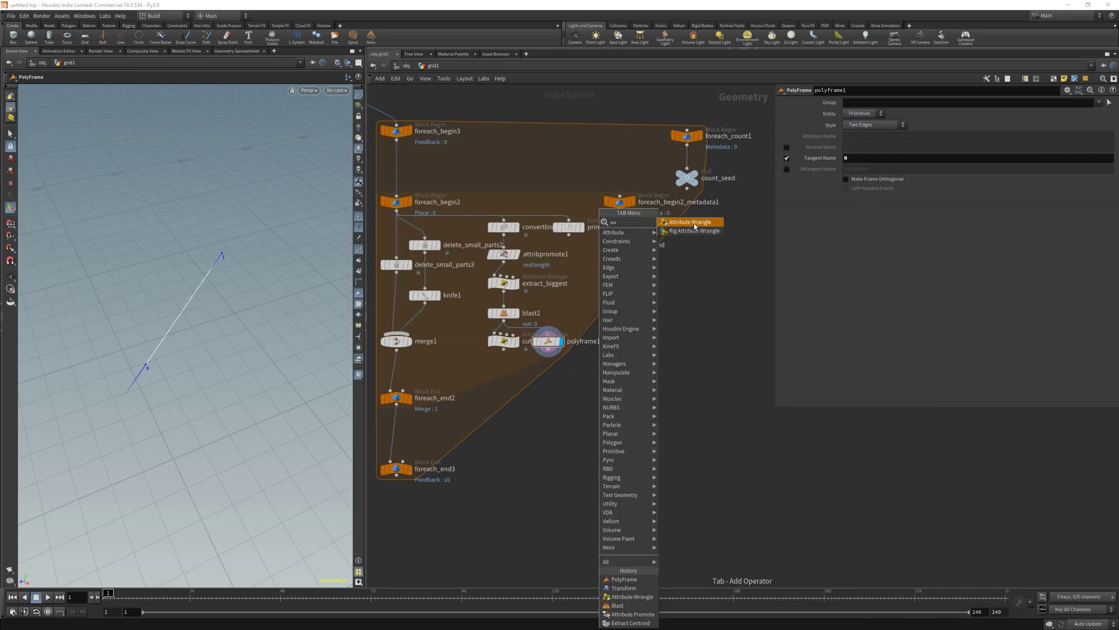
pyautogui.press('Return')
pyautogui.press('Return')
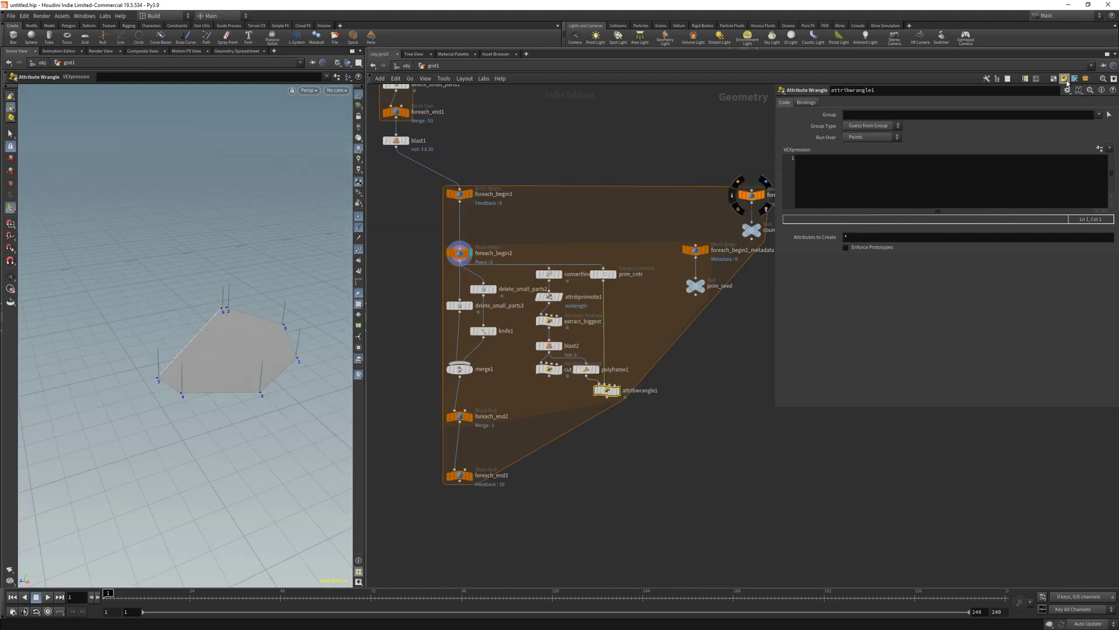
# Step: Draft a sticky note planning a random 45° or 90° rotation with full x y z axes, rand_degree and seed, and delete it
pyautogui.hotkey('shift', 'p')
pyautogui.click(678, 396)
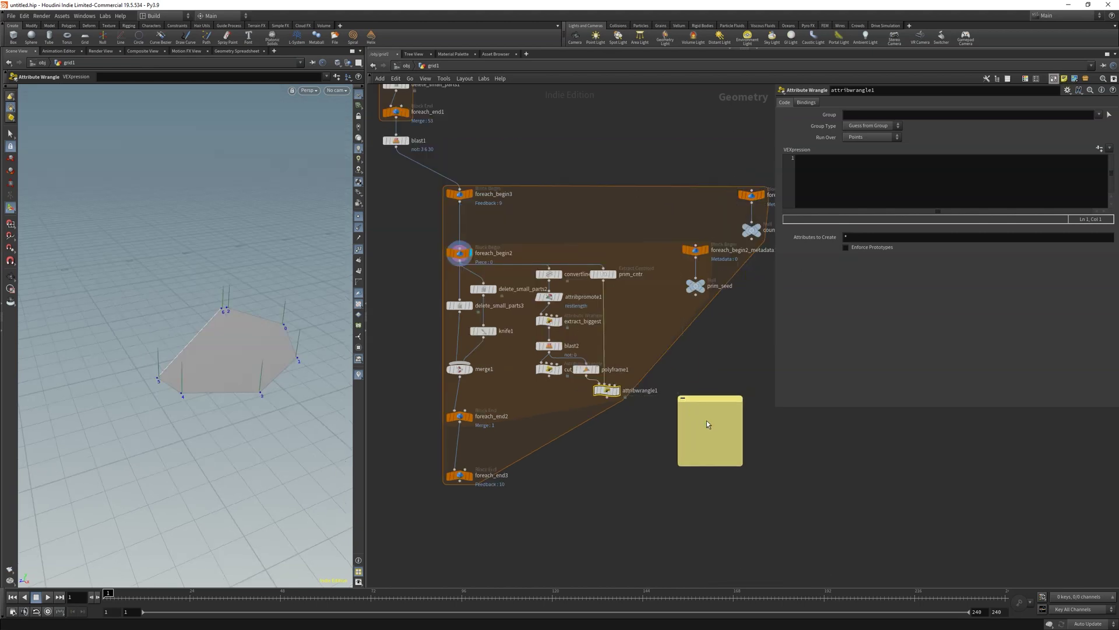
pyautogui.doubleClick(725, 415)
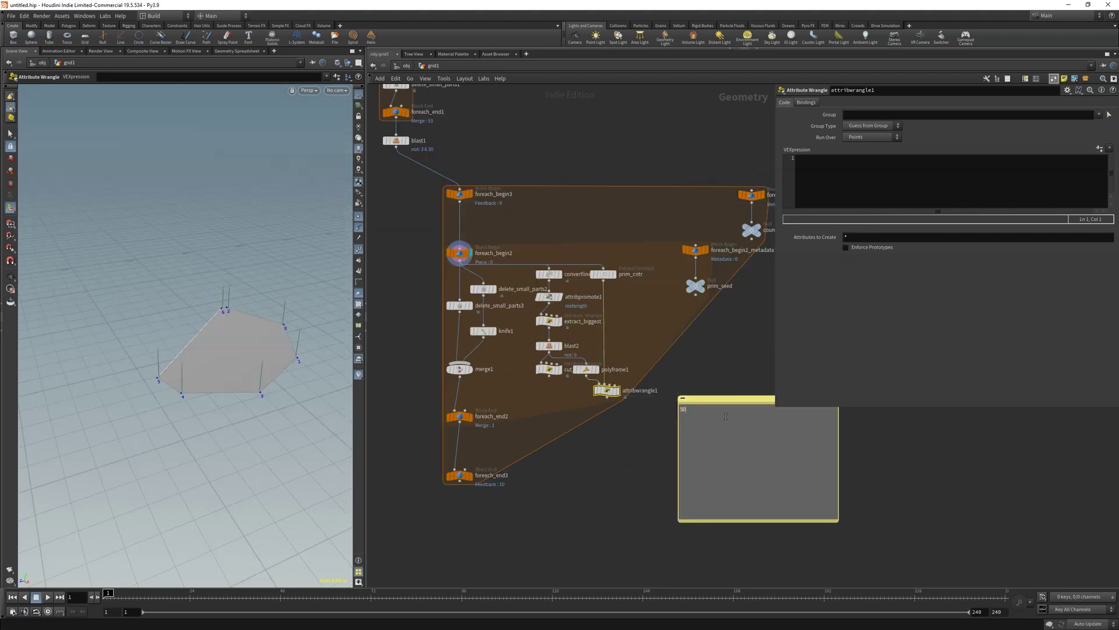
pyautogui.write('50% of the time ')
pyautogui.write('rotate 45° other ')
pyautogui.write('90')
pyautogui.press('Return')
pyautogui.press('Return')
pyautogui.write('a full axis')
pyautogui.write('angles')
pyautogui.write('angle')
pyautogui.write('ran')
pyautogui.click(610, 467)
pyautogui.click(702, 399)
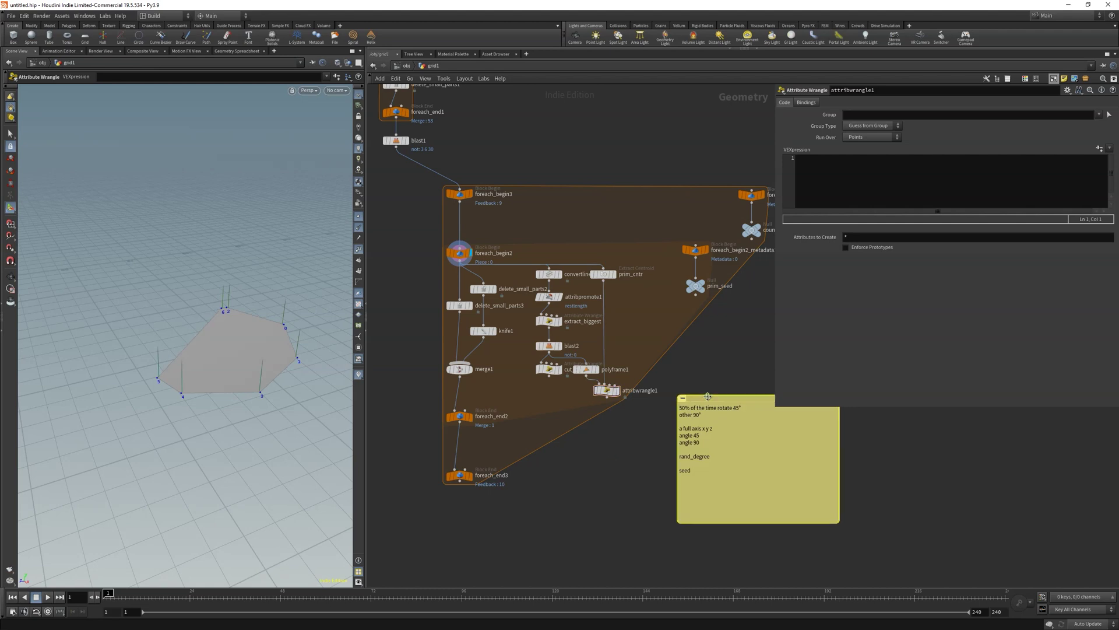
pyautogui.press('Delete')
# Step: Display attribwrangle1's output in the viewport and go to its empty VEXpression
pyautogui.click(607, 391)
pyautogui.click(618, 392)
pyautogui.click(892, 160)
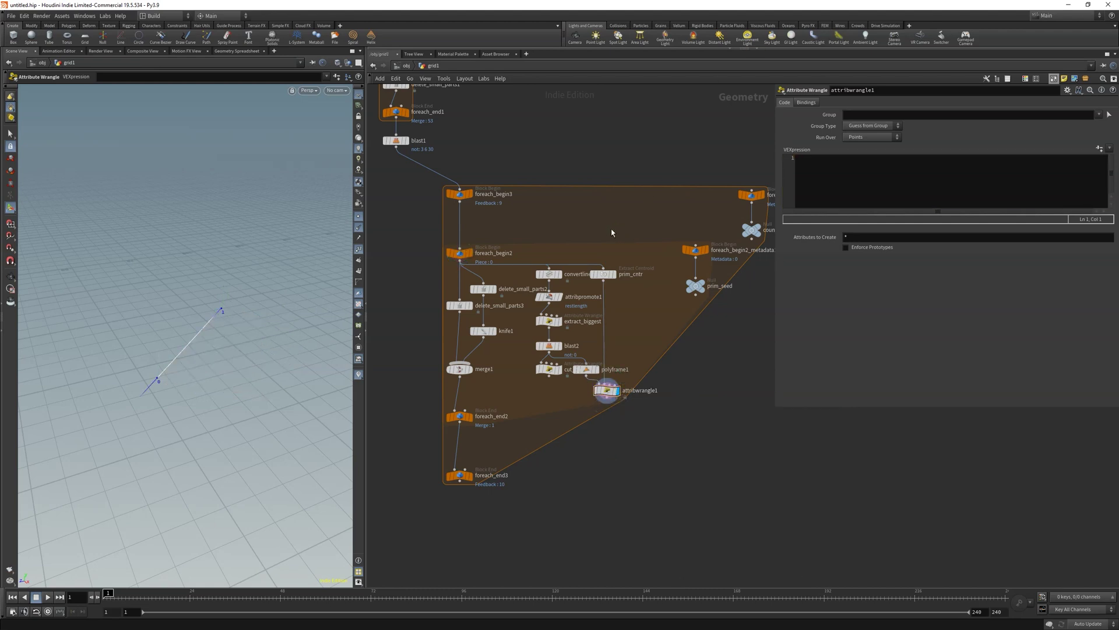
# Step: Add a Normal node fed by foreach_begin2, display it and make it add normals to Points
pyautogui.press('Tab')
pyautogui.moveTo(642, 222)
pyautogui.click(708, 222)
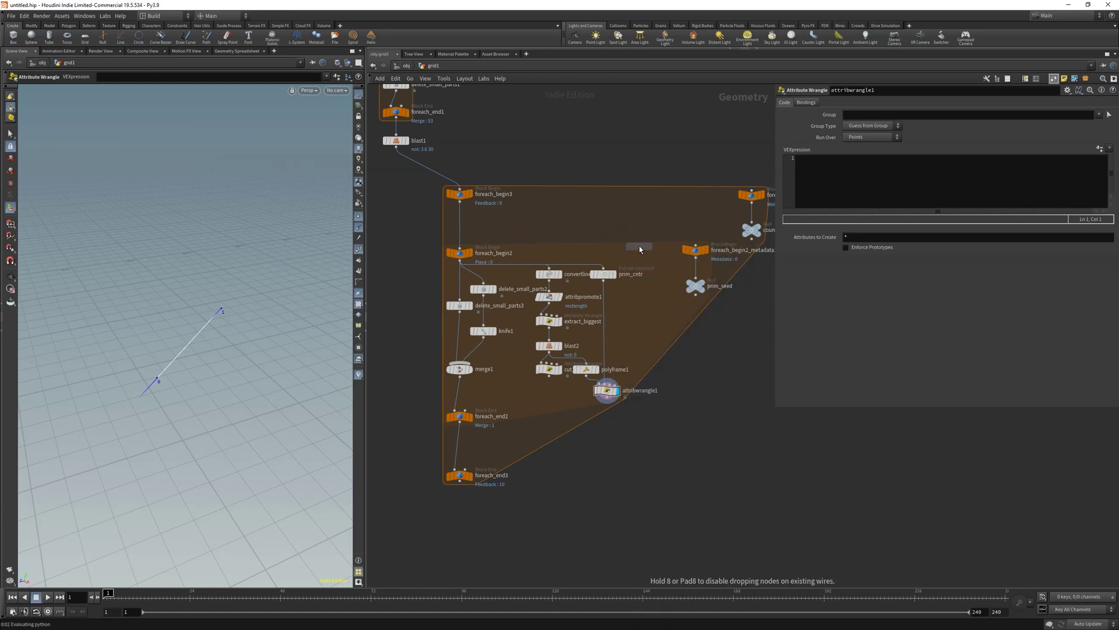
pyautogui.click(639, 249)
pyautogui.click(460, 264)
pyautogui.click(639, 239)
pyautogui.click(650, 247)
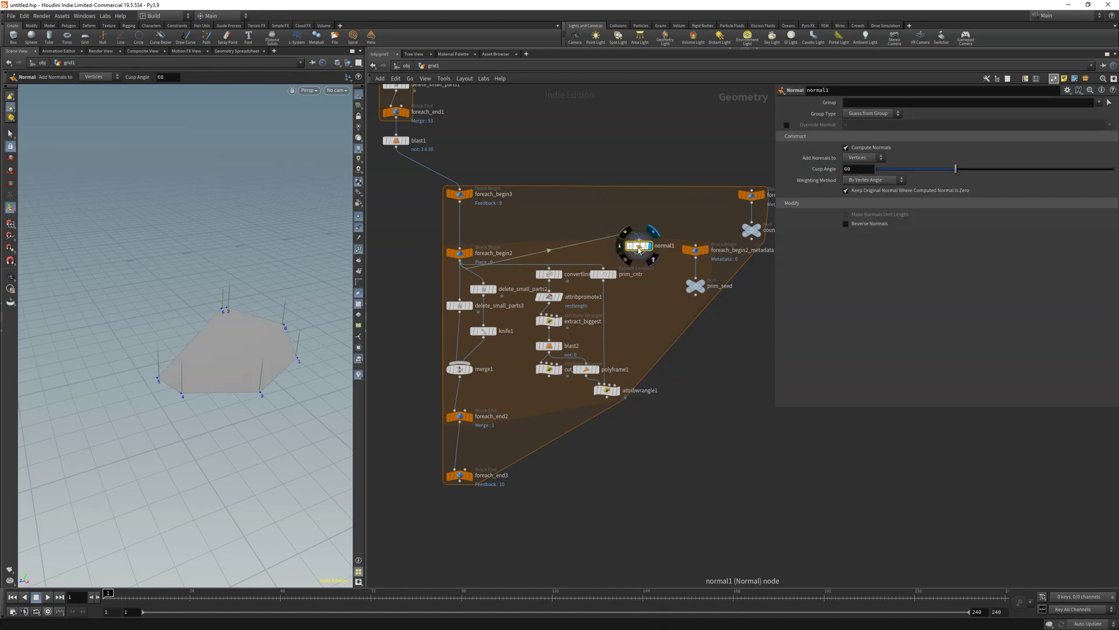
pyautogui.click(866, 158)
pyautogui.click(861, 165)
# Step: Add an Attribute Copy node under prim_cntr that copies the attribute N from normal1
pyautogui.click(614, 274)
pyautogui.press('Tab')
pyautogui.write('atco')
pyautogui.press('Return')
pyautogui.click(633, 297)
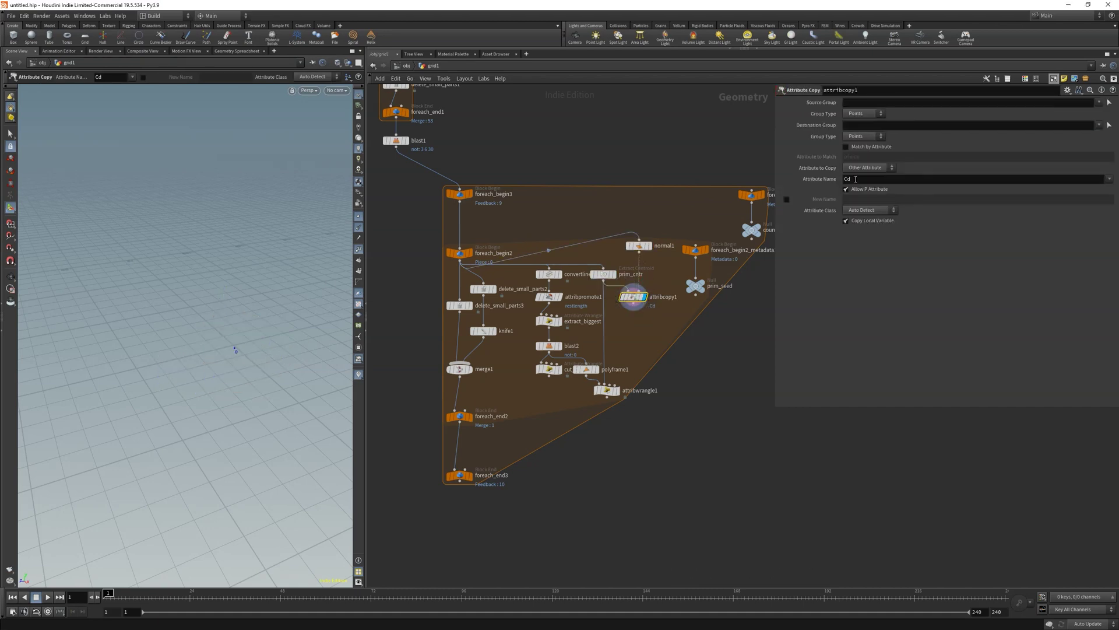
pyautogui.moveTo(856, 179); pyautogui.dragTo(521, 133)
pyautogui.write('N')
pyautogui.press('Return')
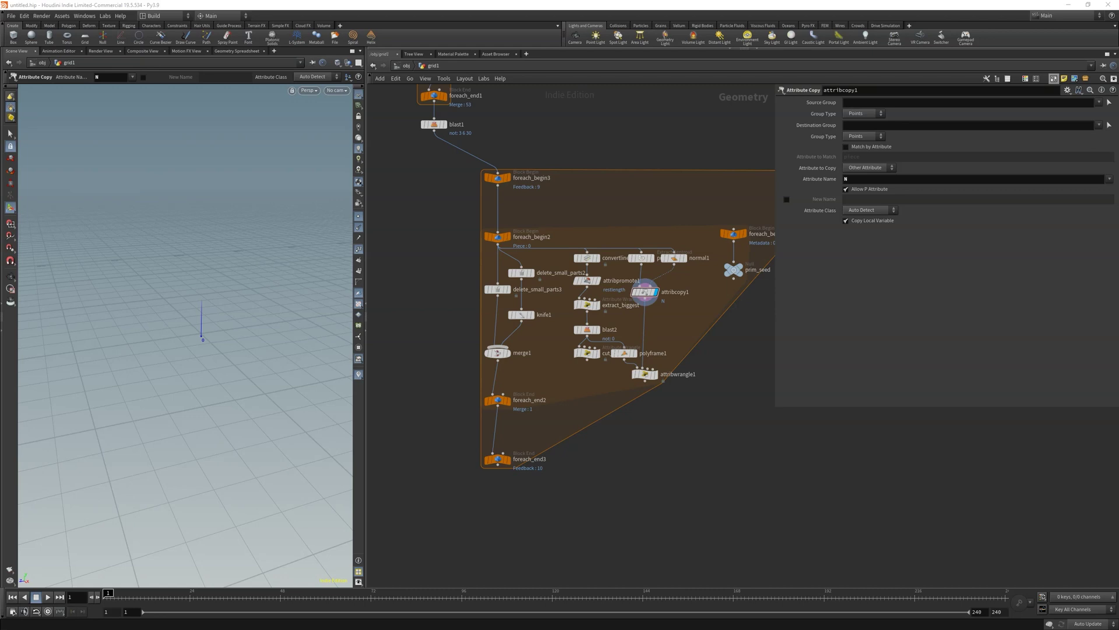
# Step: In attribwrangle1, declare the vectors dir_x, dir_y and dir_z, and above them add vector up = point(1, "N", 0);
pyautogui.click(651, 373)
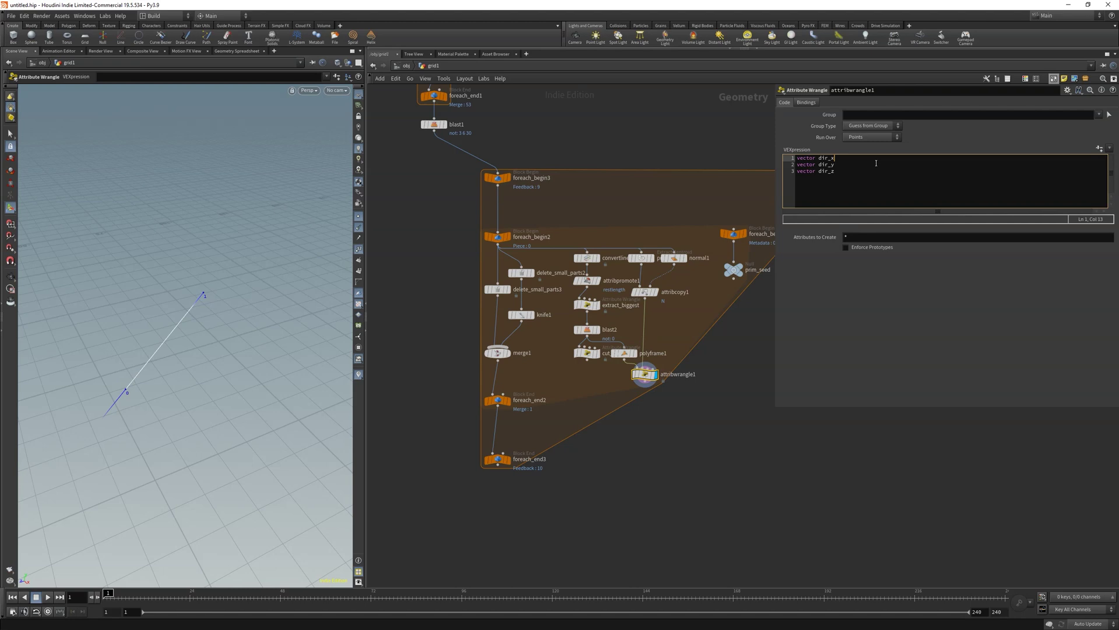
pyautogui.press('Home')
pyautogui.press('Return')
pyautogui.press('Return')
pyautogui.press('Up')
pyautogui.press('Up')
pyautogui.write('vector ')
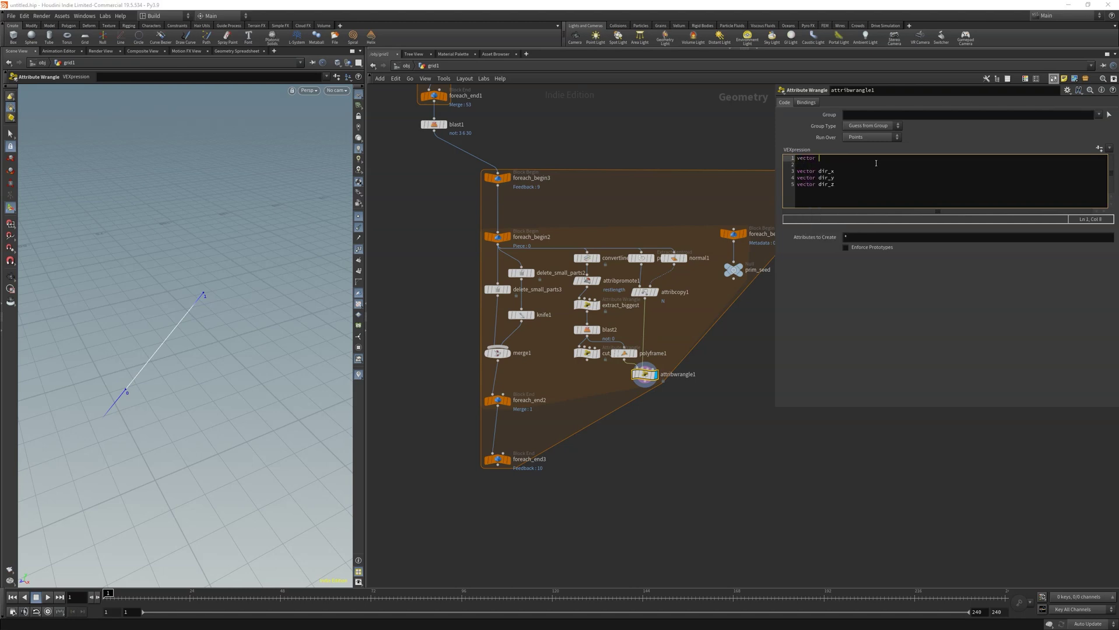
pyautogui.write('up')
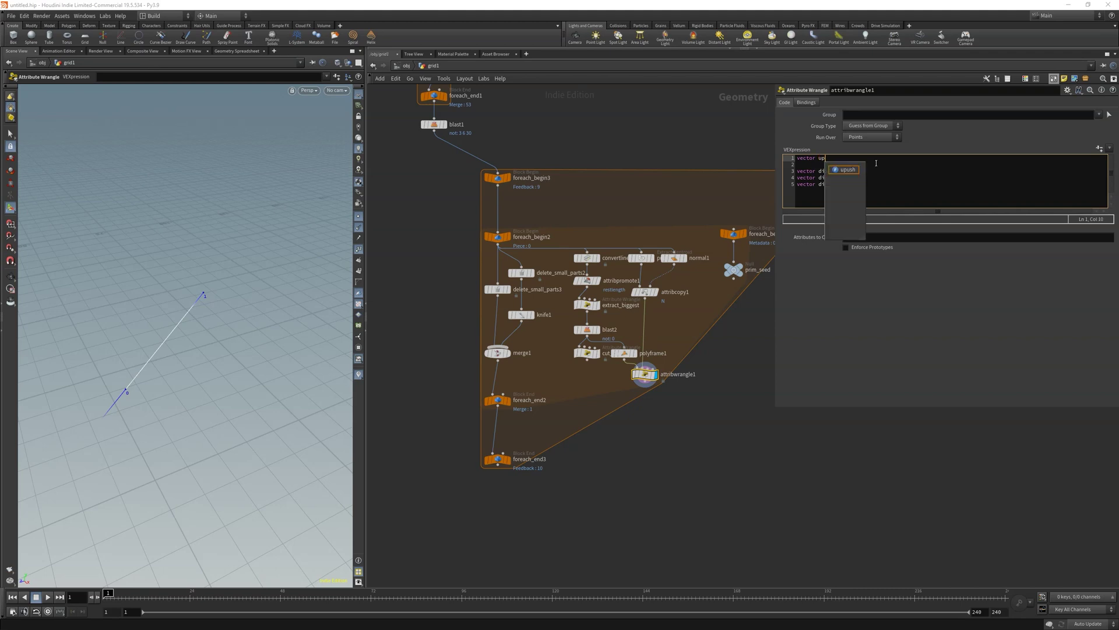
pyautogui.write(' = point(1, "N"')
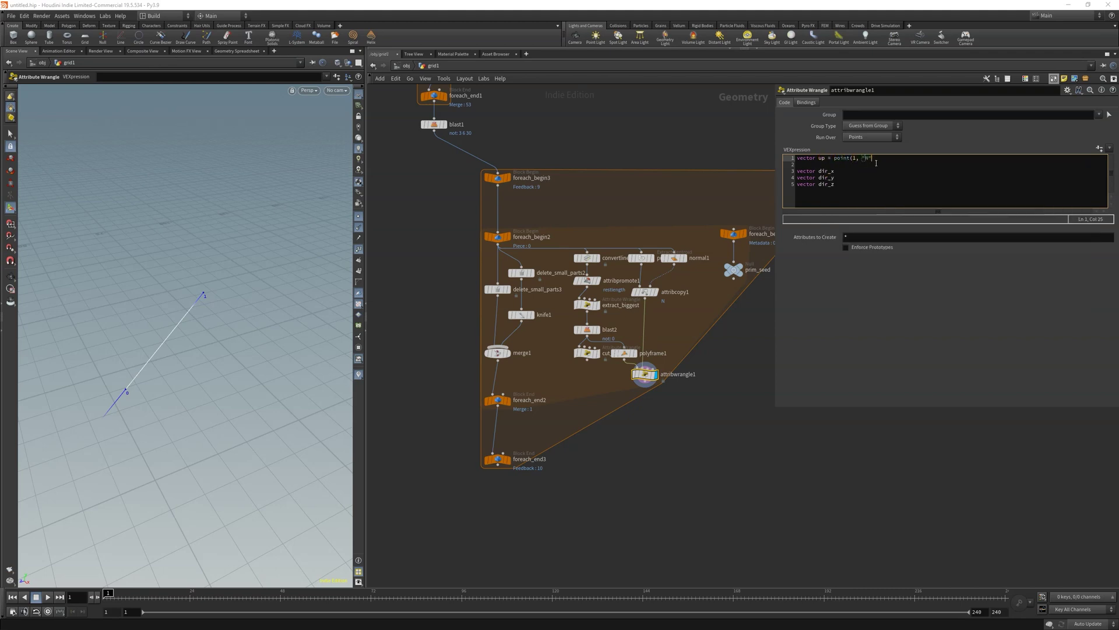
pyautogui.write(', 0);')
# Step: Assign normalize(@N) to dir_x, normalize(up) to dir_y and normalize(cross(@N, up)) to dir_z in attribwrangle1
pyautogui.click(875, 170)
pyautogui.write('= normalize(@N')
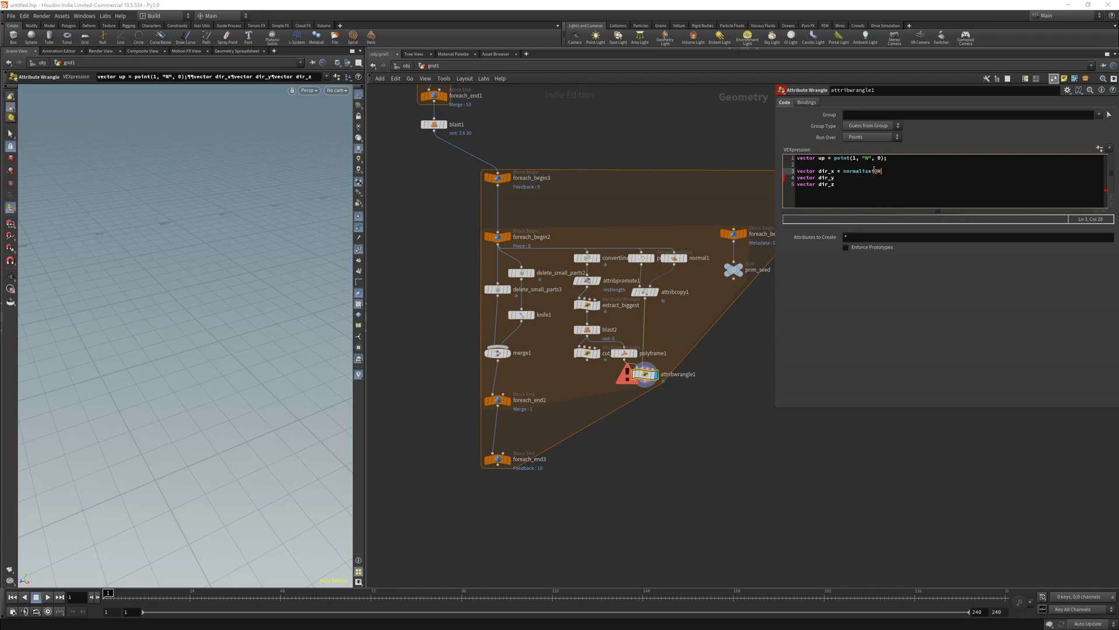
pyautogui.write(');')
pyautogui.press('Down')
pyautogui.write('= normalize(up);')
pyautogui.press('Down')
pyautogui.write('= normalize(cro')
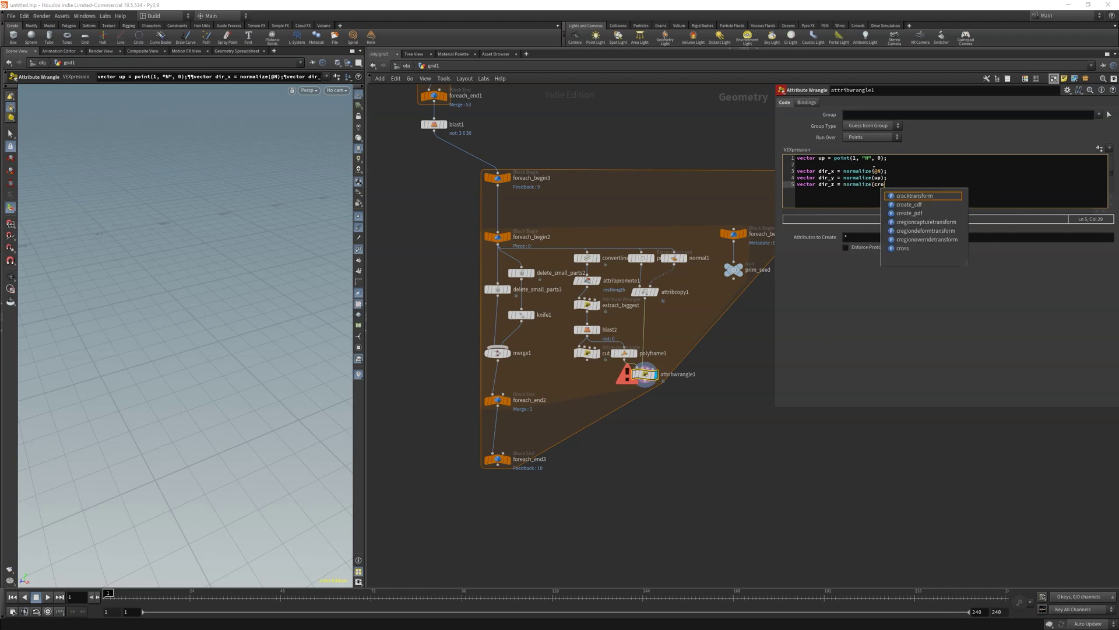
pyautogui.write('ss(@N,')
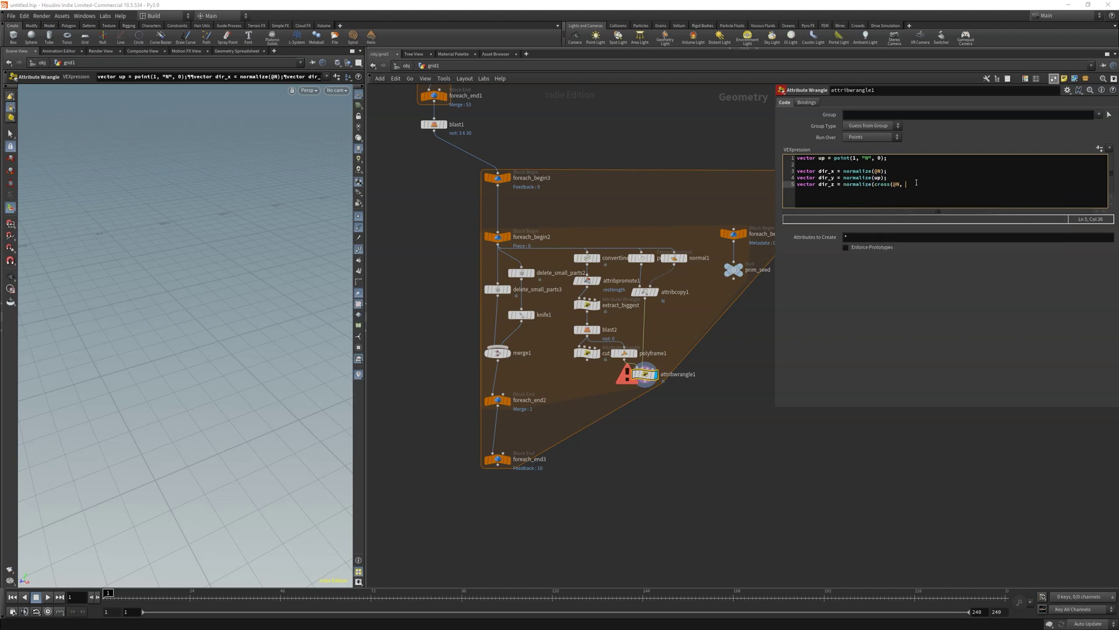
pyautogui.write(' up));')
# Step: In attribwrangle1, replace the vector declarations of dir_x, dir_y and dir_z with the attributes v@dir_x, v@dir_y and v@dir_z
pyautogui.doubleClick(814, 171)
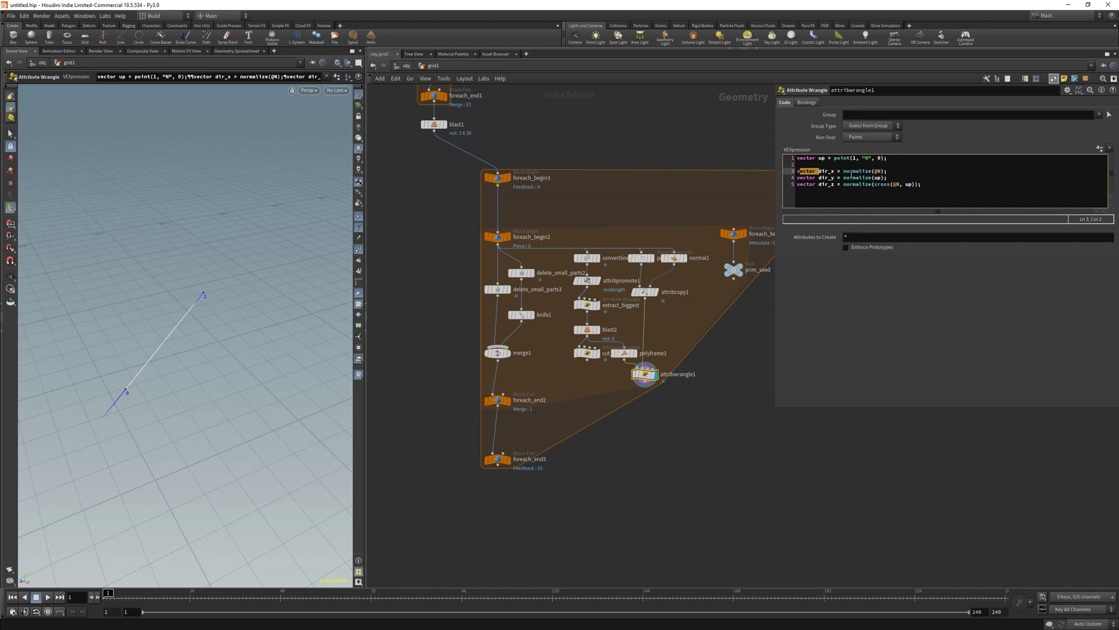
pyautogui.write('@')
pyautogui.press('Down')
pyautogui.press('BackSpace')
pyautogui.press('BackSpace')
pyautogui.press('BackSpace')
pyautogui.press('BackSpace')
pyautogui.press('BackSpace')
pyautogui.press('BackSpace')
pyautogui.write('@')
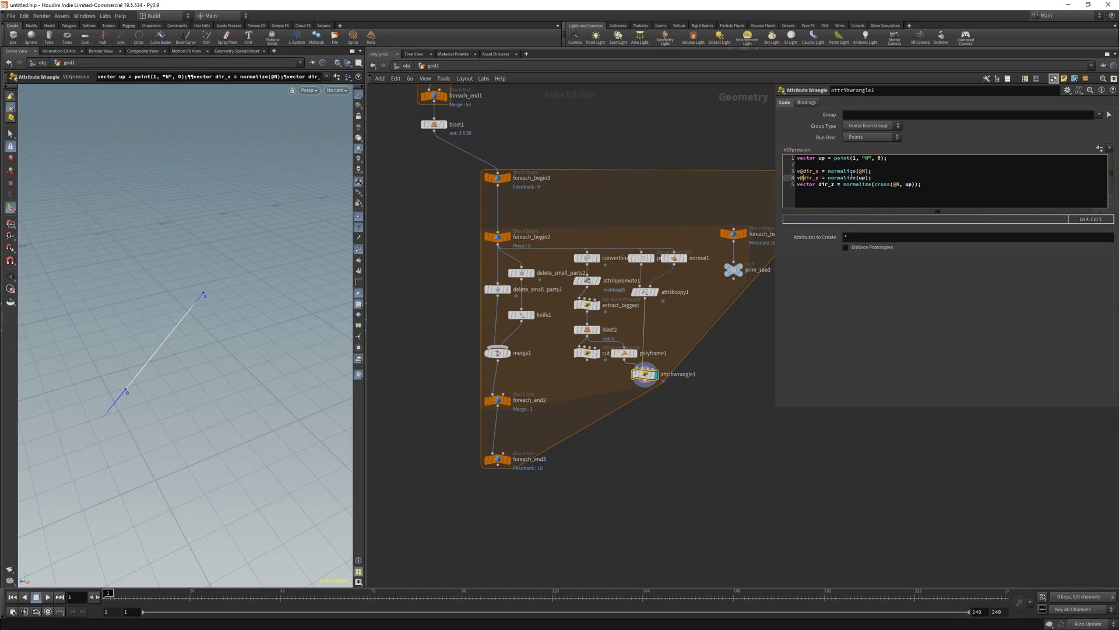
pyautogui.press('Down')
pyautogui.hotkey('ctrl', 'Right')
pyautogui.press('BackSpace')
pyautogui.press('BackSpace')
pyautogui.press('BackSpace')
pyautogui.press('BackSpace')
pyautogui.press('BackSpace')
pyautogui.press('BackSpace')
pyautogui.write('@')
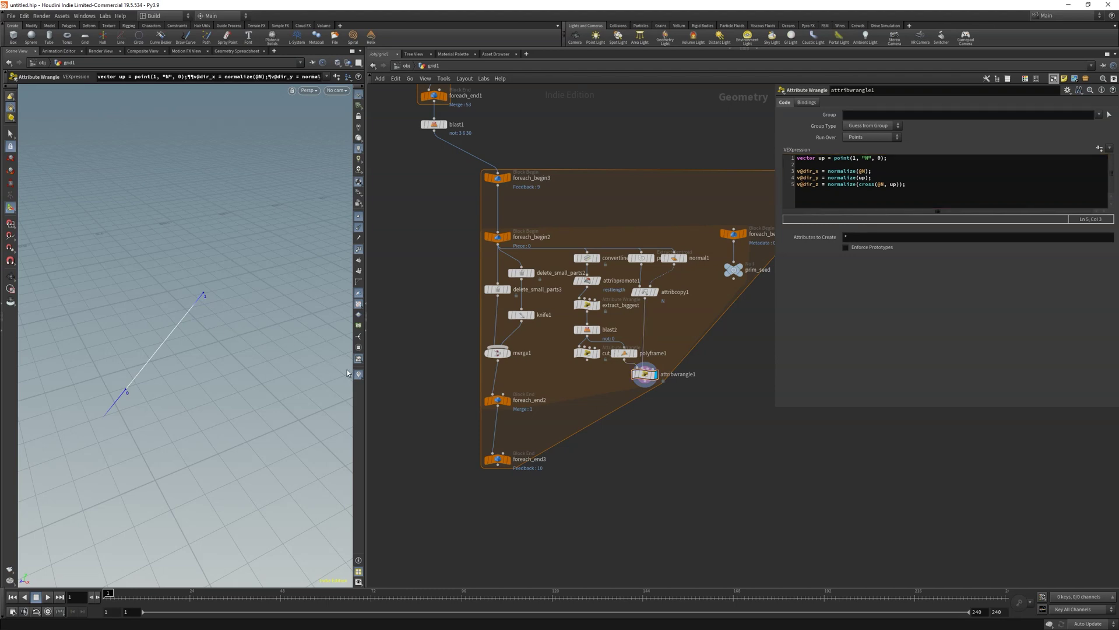
# Step: Create visualizers for attribwrangle1's point attributes dir_x, dir_y and dir_z, and make the dir_x marker red with a length scale of 10
pyautogui.click(628, 377)
pyautogui.click(685, 328)
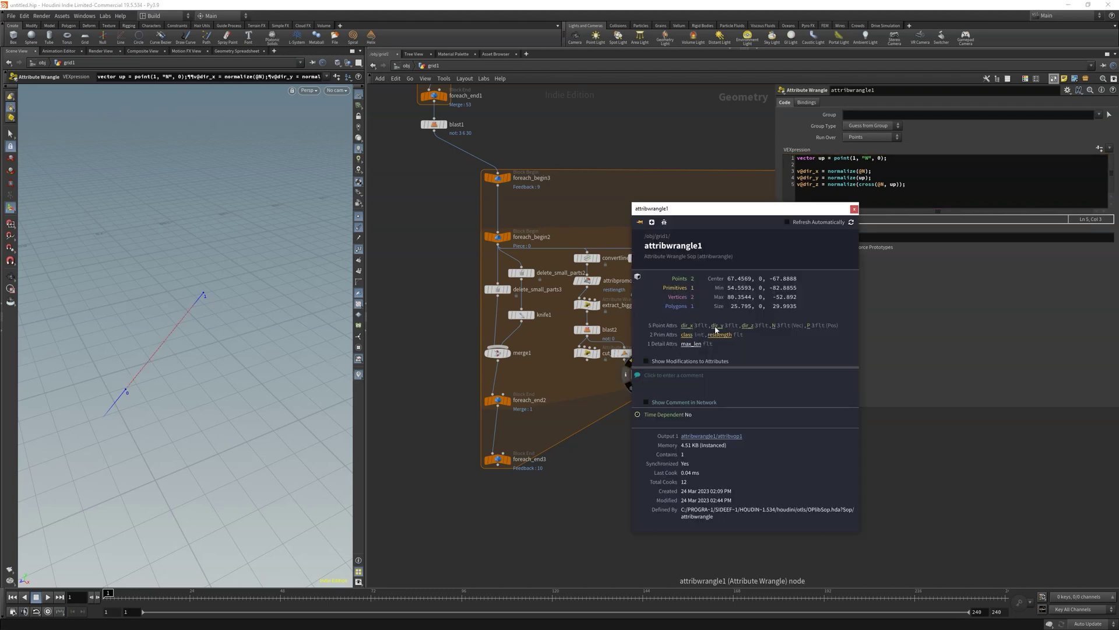
pyautogui.rightClick(359, 375)
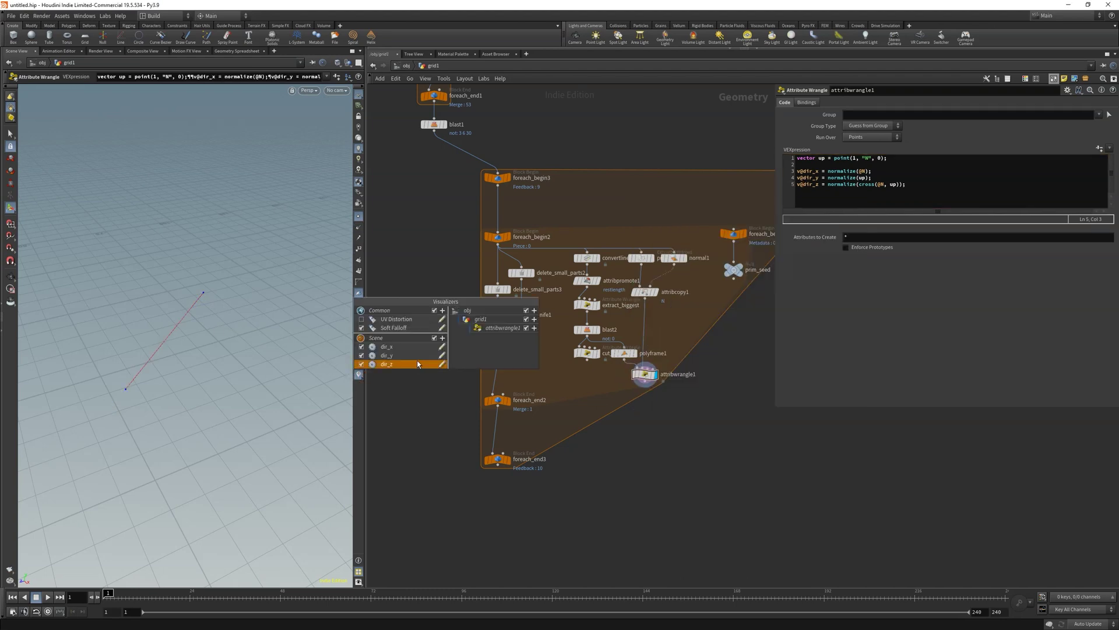
pyautogui.click(441, 346)
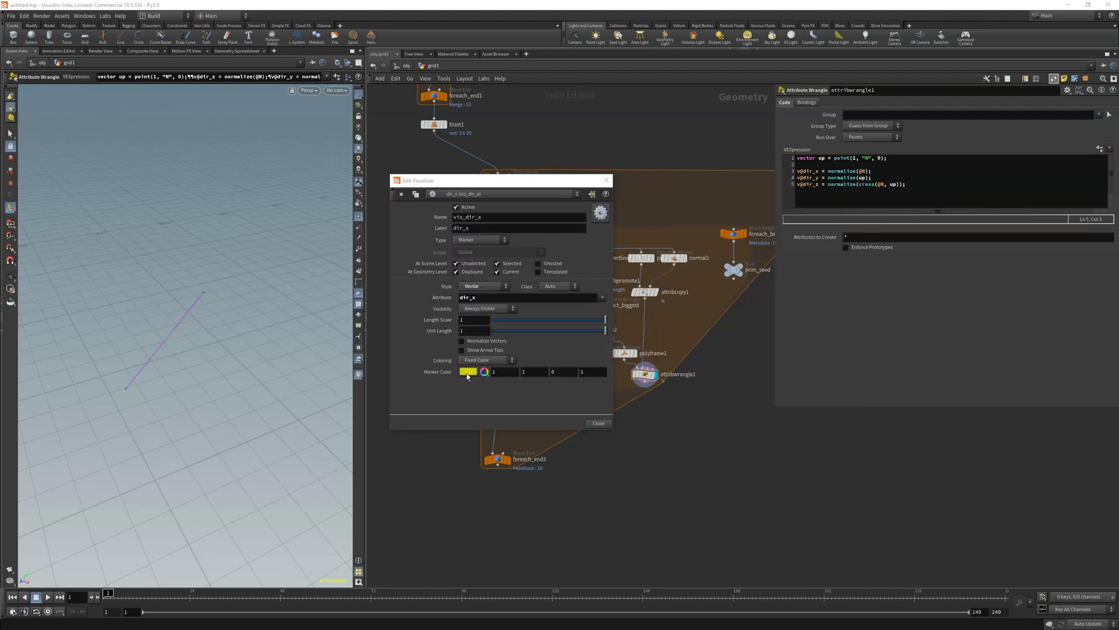
pyautogui.click(470, 374)
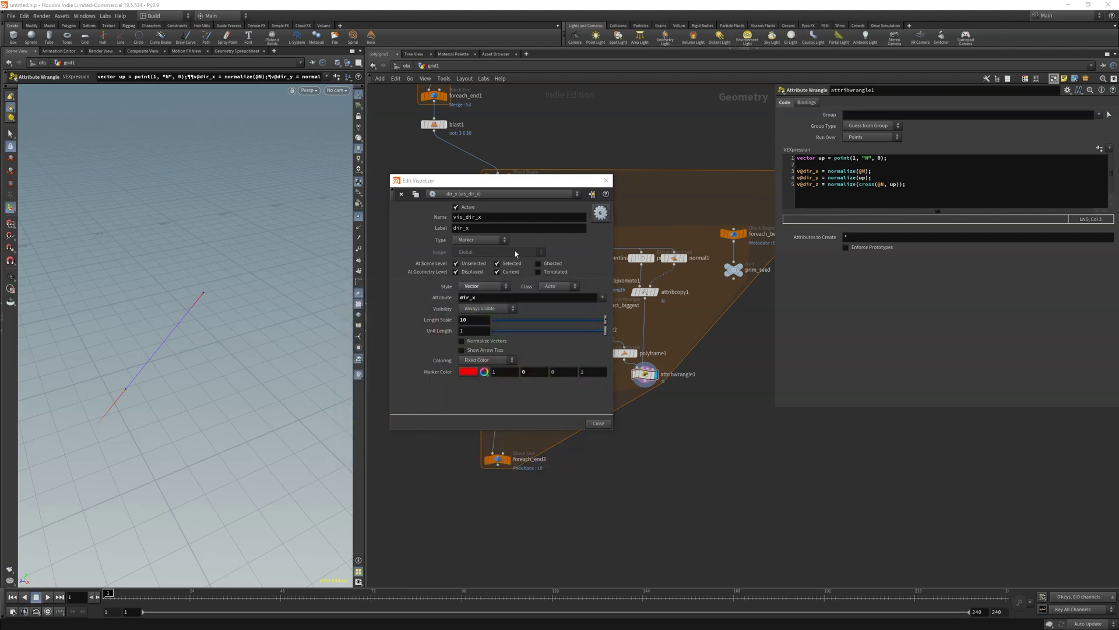
# Step: Set the dir_y visualizer to a green Vector marker with a length scale of 10
pyautogui.click(573, 195)
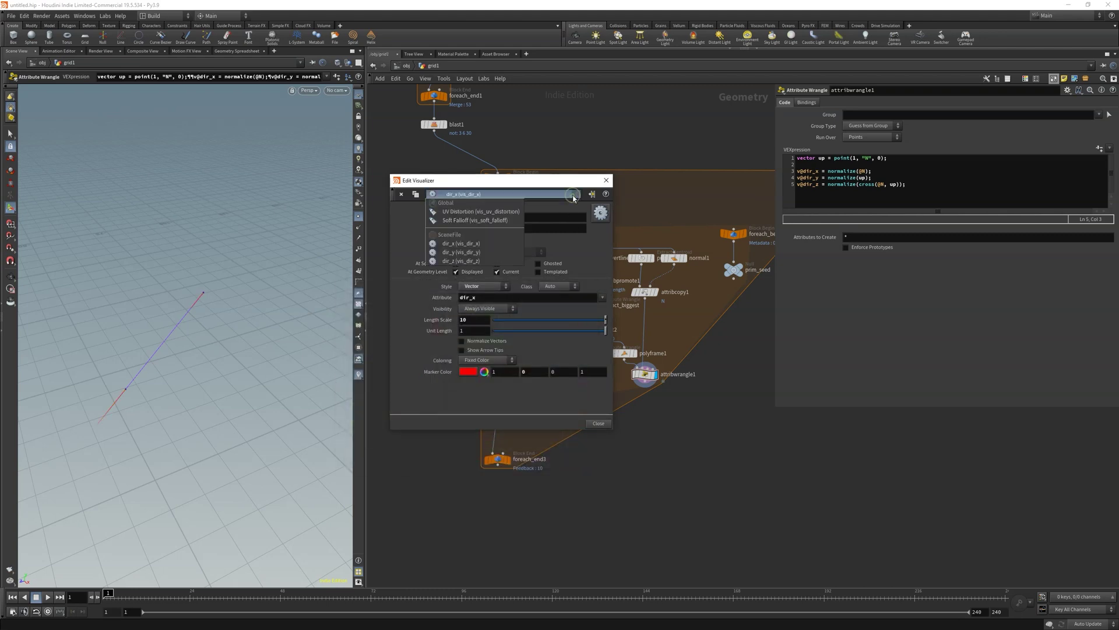
pyautogui.click(466, 245)
pyautogui.click(484, 287)
pyautogui.click(476, 296)
pyautogui.click(469, 372)
pyautogui.moveTo(594, 358); pyautogui.dragTo(477, 358)
pyautogui.click(596, 282)
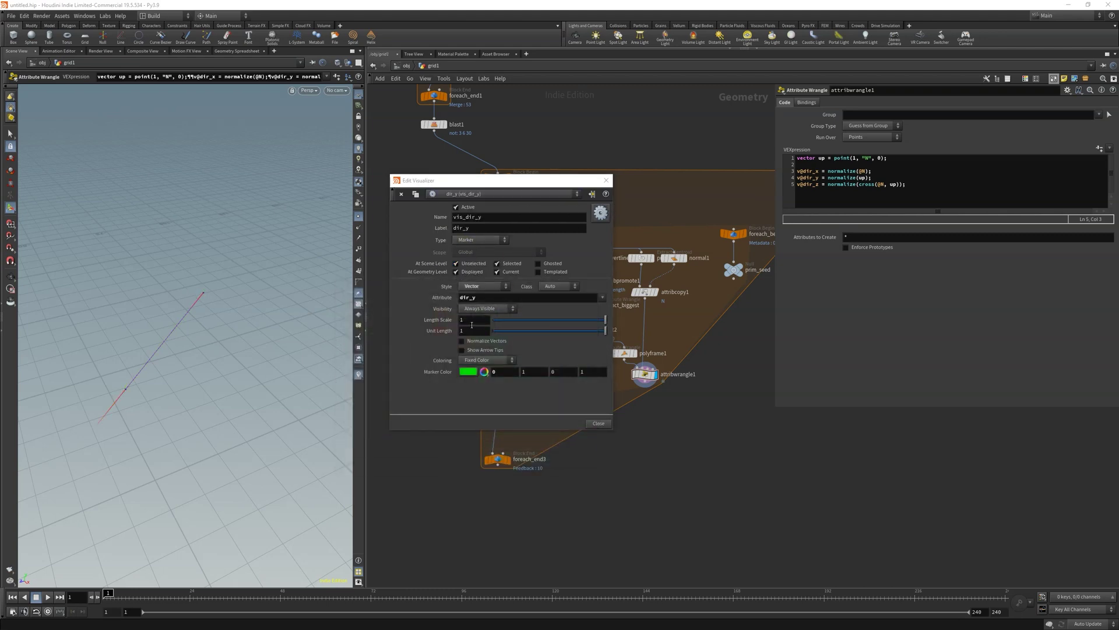
pyautogui.click(470, 322)
pyautogui.write('0')
pyautogui.press('Return')
# Step: Set the dir_z visualizer to a blue Vector marker with a length scale of 10, and switch off the visualizers after checking the axes
pyautogui.click(573, 195)
pyautogui.click(464, 252)
pyautogui.click(468, 319)
pyautogui.click(549, 316)
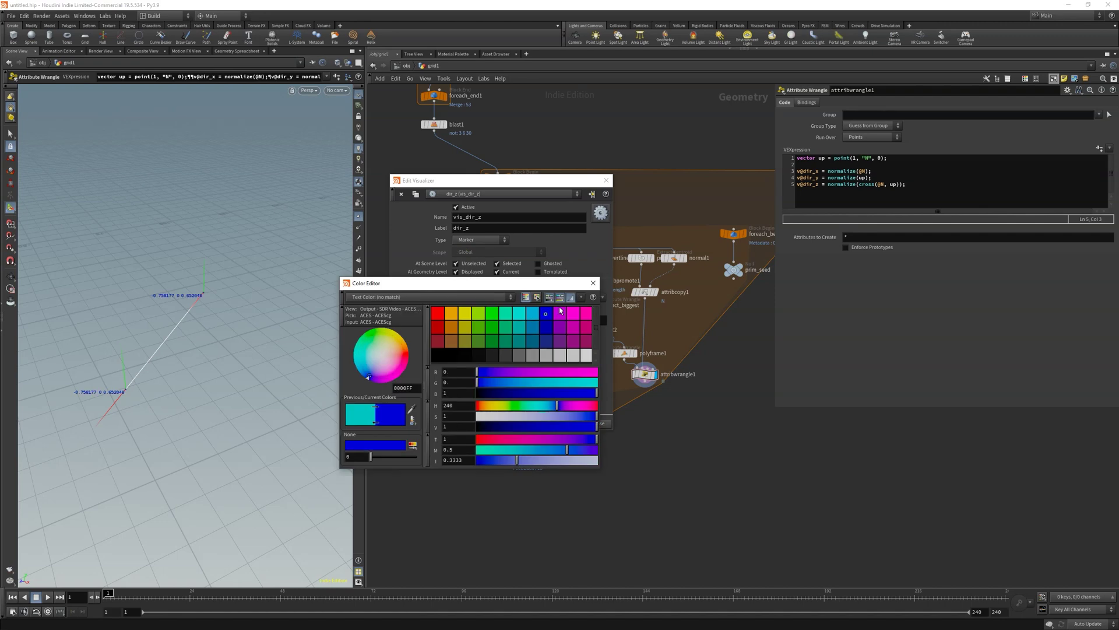
pyautogui.click(595, 282)
pyautogui.click(483, 286)
pyautogui.click(475, 296)
pyautogui.click(470, 321)
pyautogui.write('0')
pyautogui.click(468, 372)
pyautogui.click(548, 316)
pyautogui.click(596, 282)
pyautogui.press('Escape')
pyautogui.moveTo(152, 455); pyautogui.dragTo(239, 467)
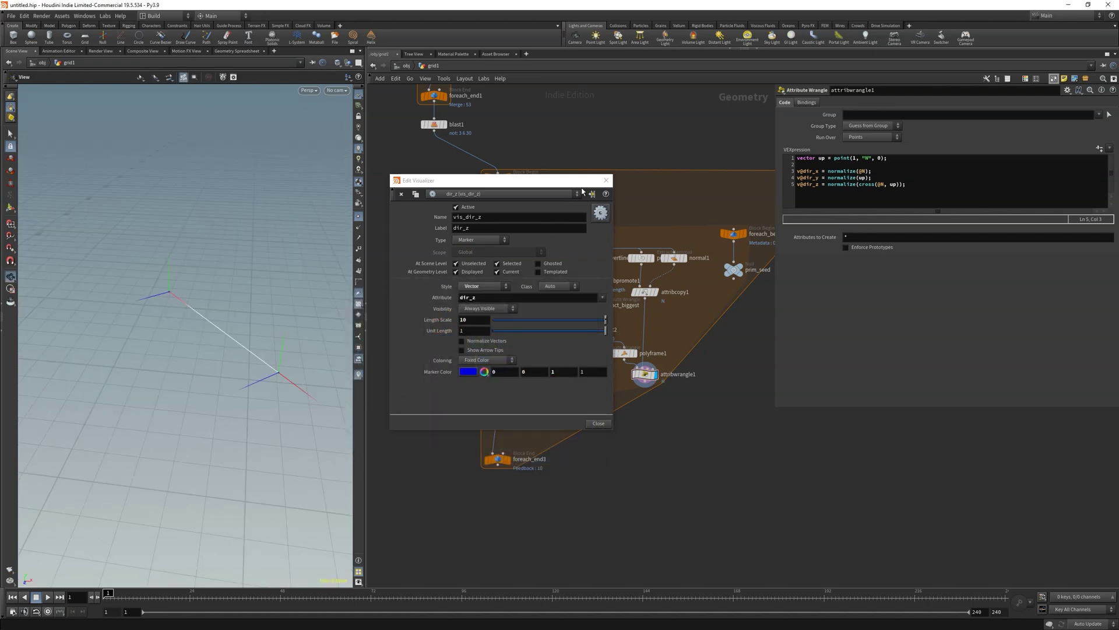
pyautogui.click(606, 180)
pyautogui.click(359, 375)
# Step: Turn v@dir_x, v@dir_y and v@dir_z in attribwrangle1 back into local vector variables
pyautogui.click(804, 171)
pyautogui.press('BackSpace')
pyautogui.press('BackSpace')
pyautogui.write('vector')
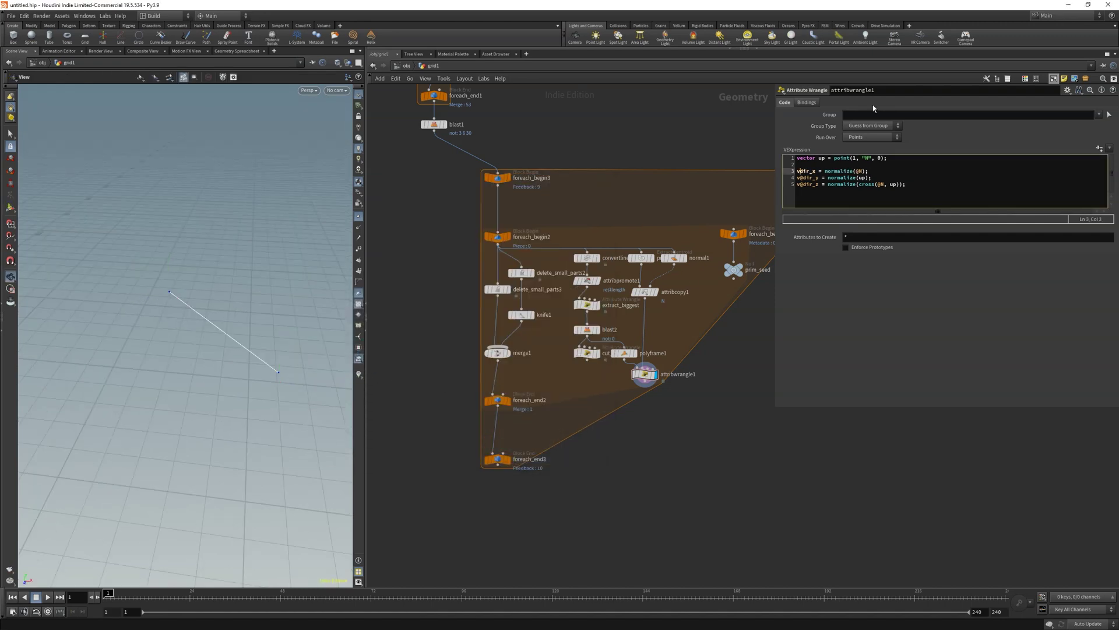
# Step: Below the vectors, assign dir_x, dir_y and dir_z to the attributes v@x, v@y and v@z
pyautogui.doubleClick(807, 170)
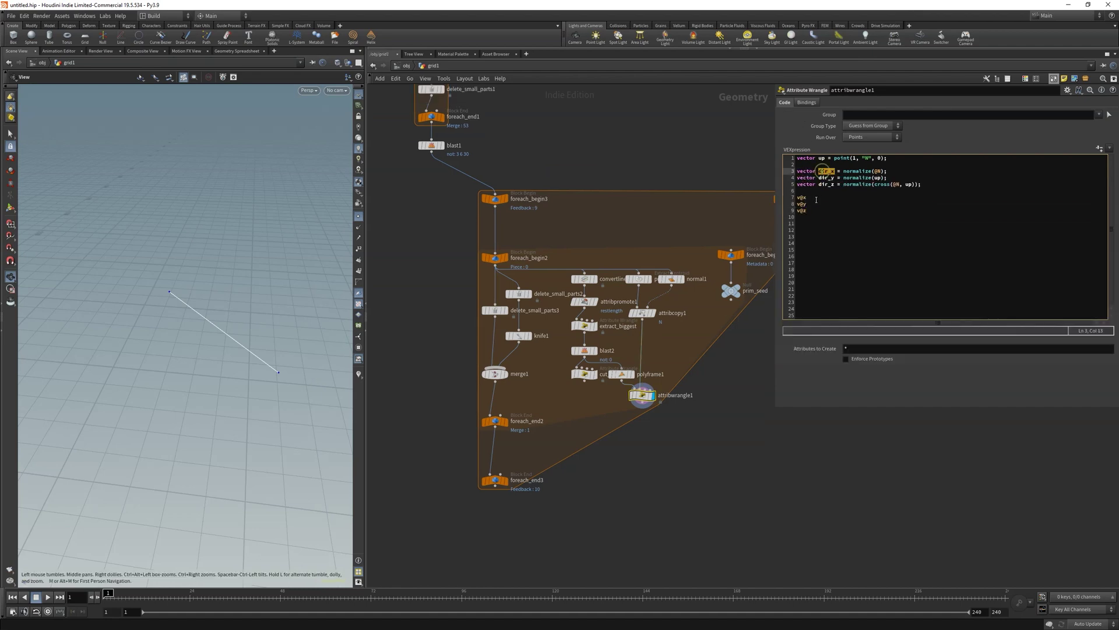
pyautogui.write('dir_x')
pyautogui.click(819, 203)
pyautogui.write('= dir_y')
pyautogui.press('Down')
pyautogui.write('= dir_x;')
pyautogui.press('Up')
pyautogui.write(';')
pyautogui.press('Up')
pyautogui.write(';')
# Step: Declare the floats angle45, angle90 and rand_cut from the channels "angle45", "angle90" and "seed", and create their parameters
pyautogui.click(835, 226)
pyautogui.write('float angle = ')
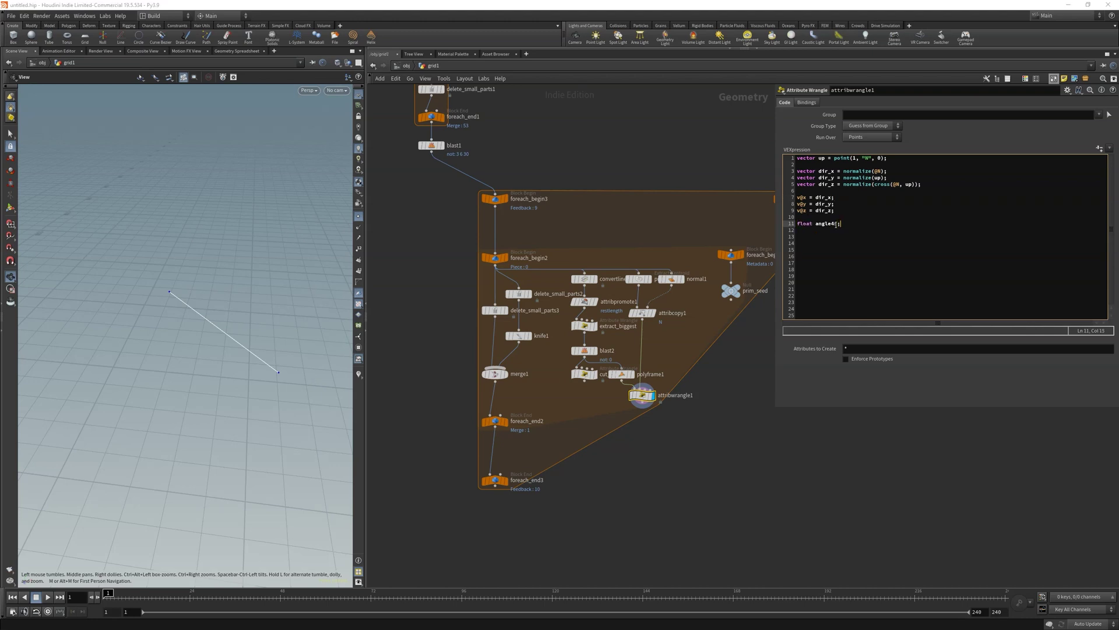
pyautogui.write('5ch("")')
pyautogui.doubleClick(827, 225)
pyautogui.hotkey('ctrl', 'c')
pyautogui.click(859, 225)
pyautogui.hotkey('ctrl', 'v')
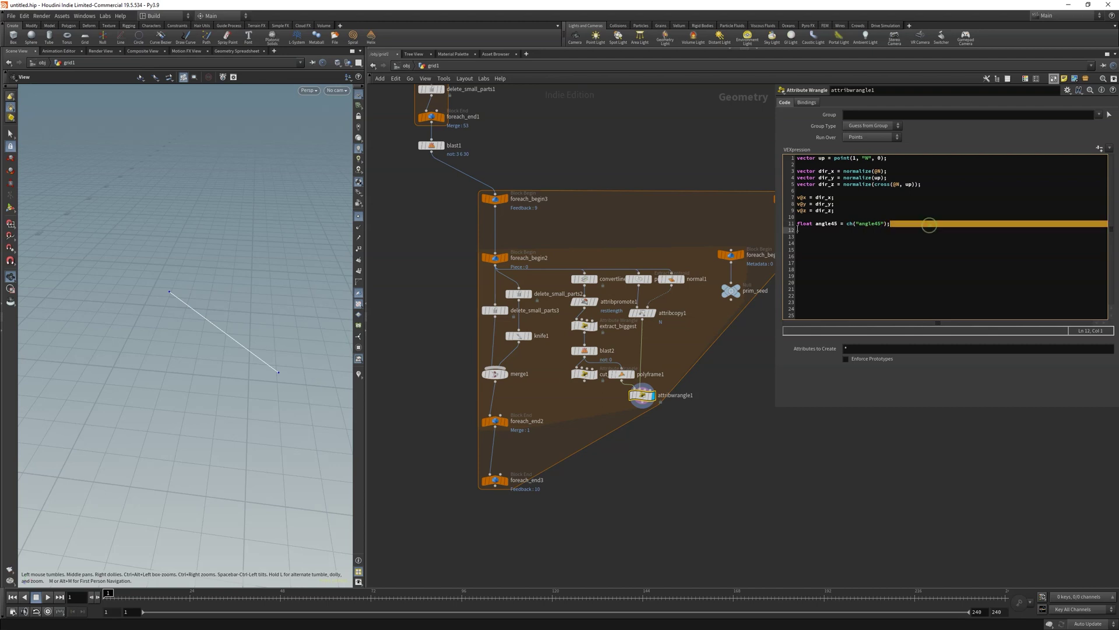
pyautogui.hotkey('ctrl', 'c')
pyautogui.press('Return')
pyautogui.hotkey('ctrl', 'v')
pyautogui.write('90')
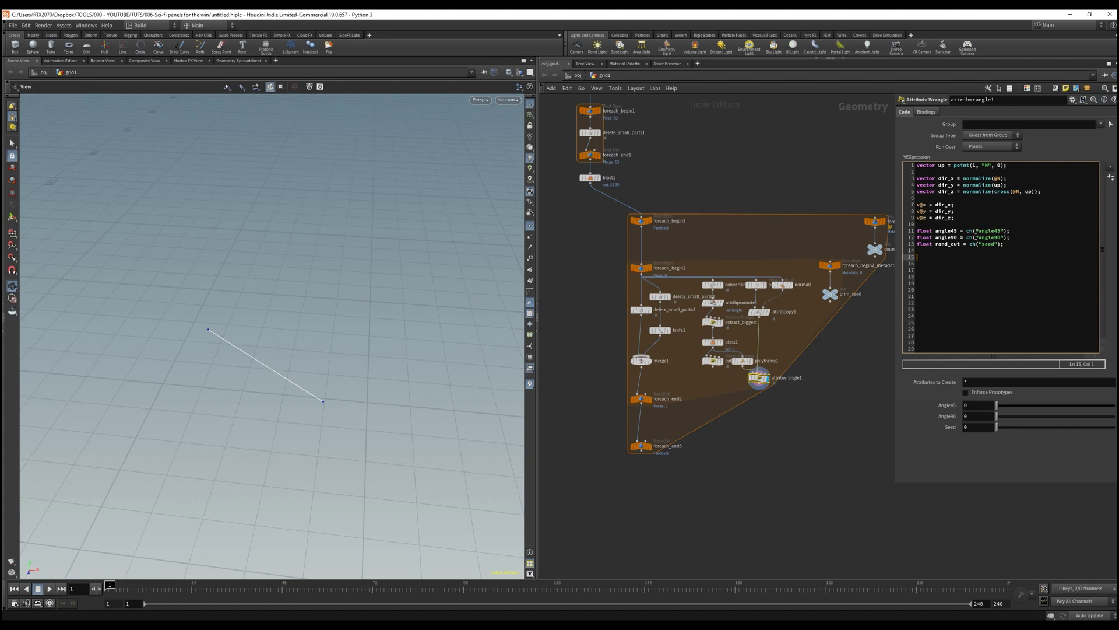
# Step: Add an empty if(rand_cut<.5) block below the float declarations
pyautogui.write('if(')
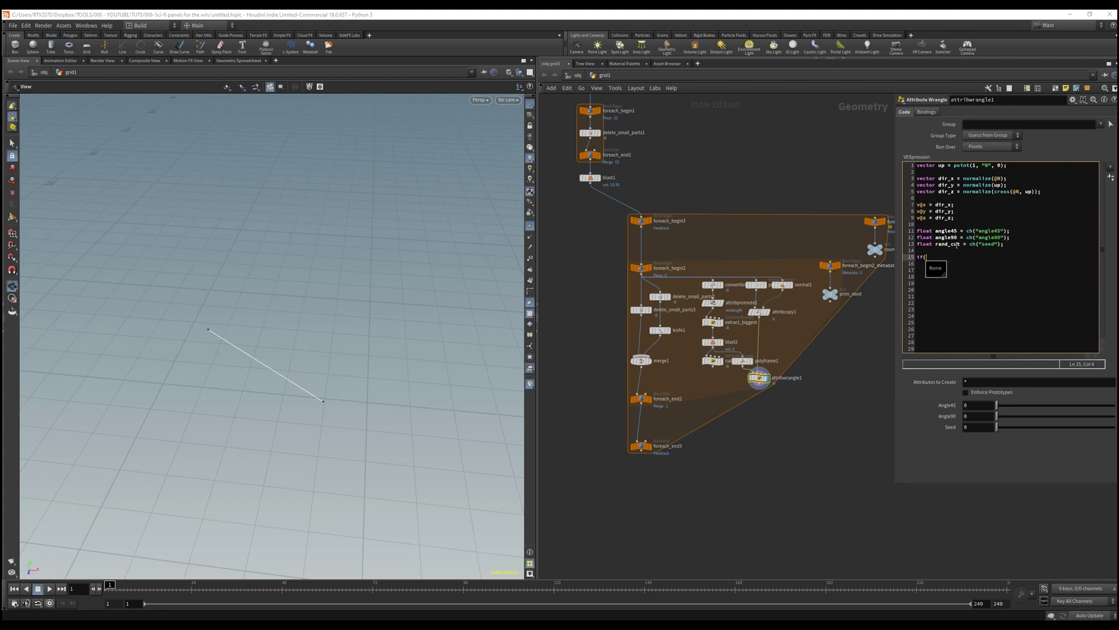
pyautogui.doubleClick(957, 245)
pyautogui.hotkey('ctrl', 'c')
pyautogui.click(975, 261)
pyautogui.hotkey('ctrl', 'v')
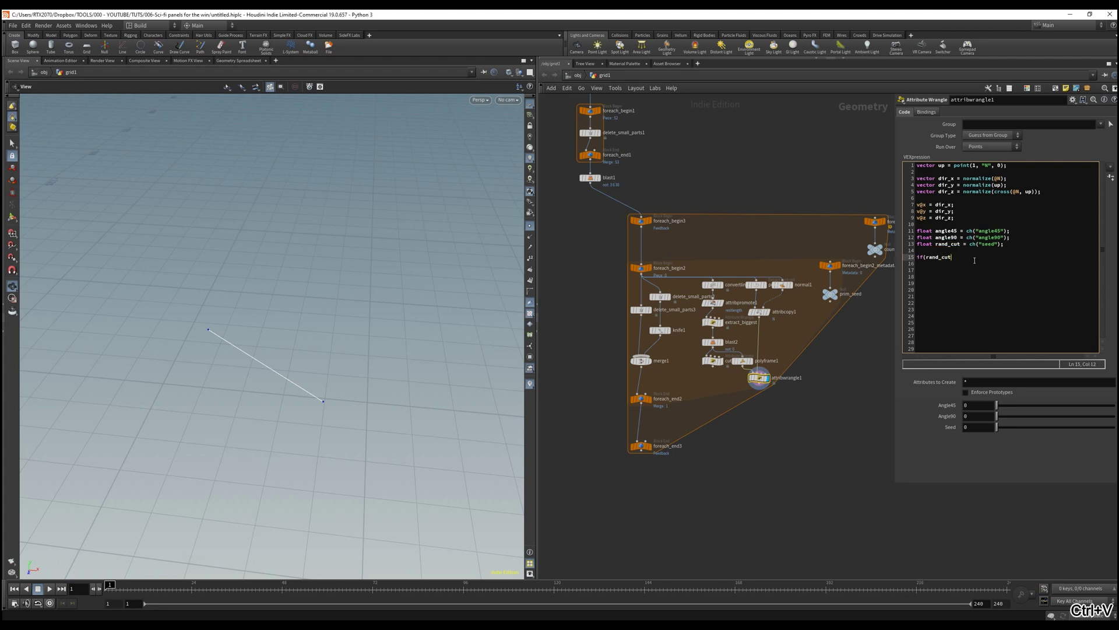
pyautogui.write('<.5')
pyautogui.press('Return')
pyautogui.write('{}')
pyautogui.press('Left')
pyautogui.press('Return')
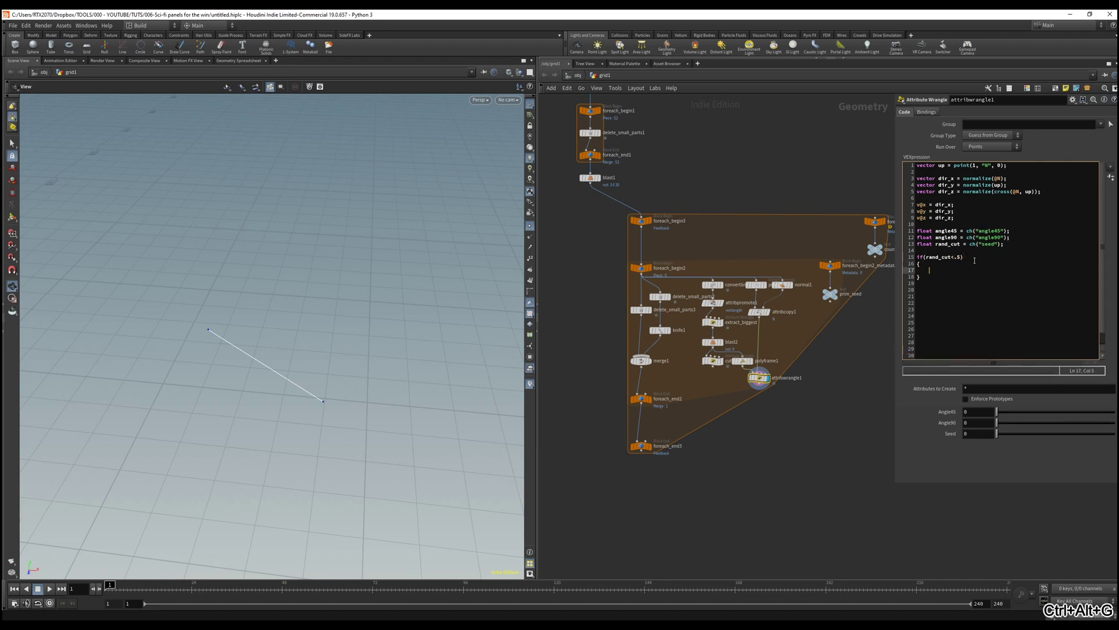
# Step: Inside the if block, write vector4 rot = quaternion(radians(angle45), dir_y);
pyautogui.write('vector4 ')
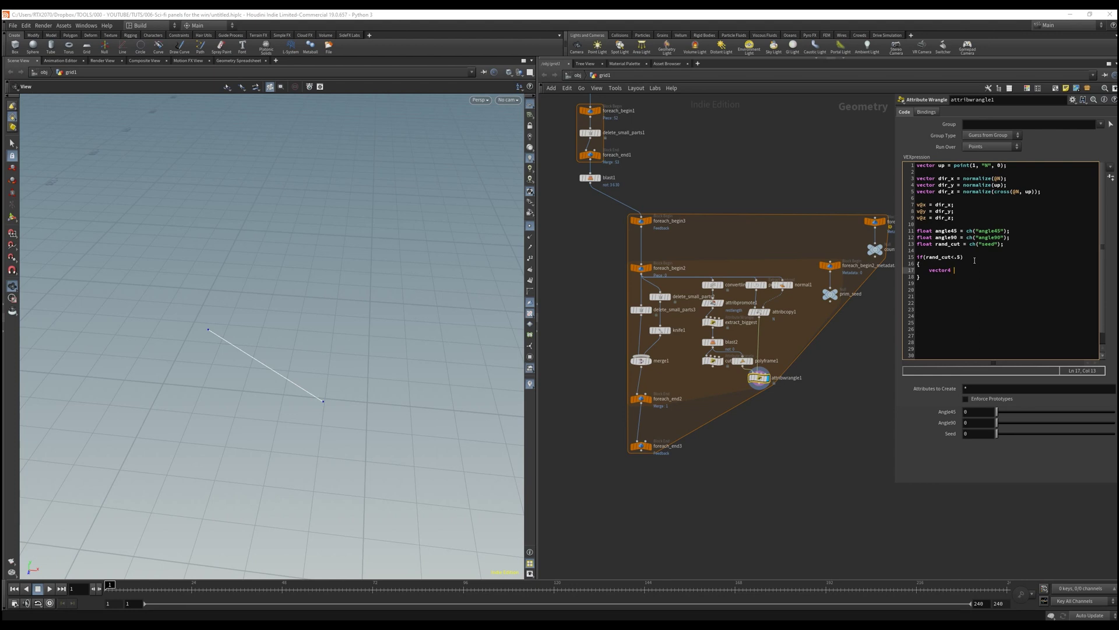
pyautogui.write('rot = quaternion')
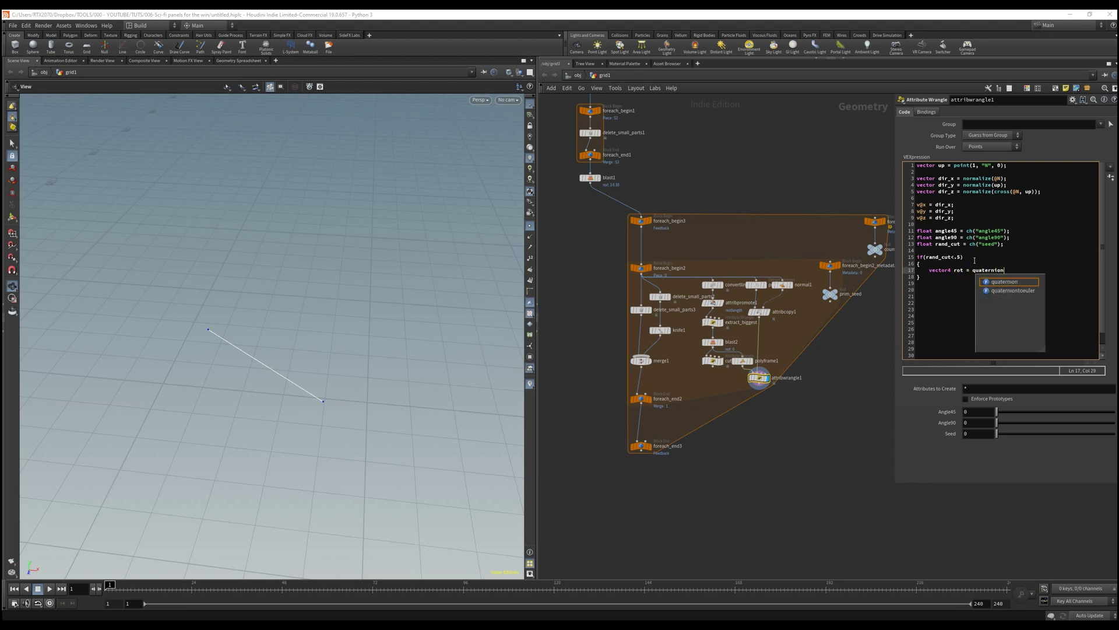
pyautogui.write('(')
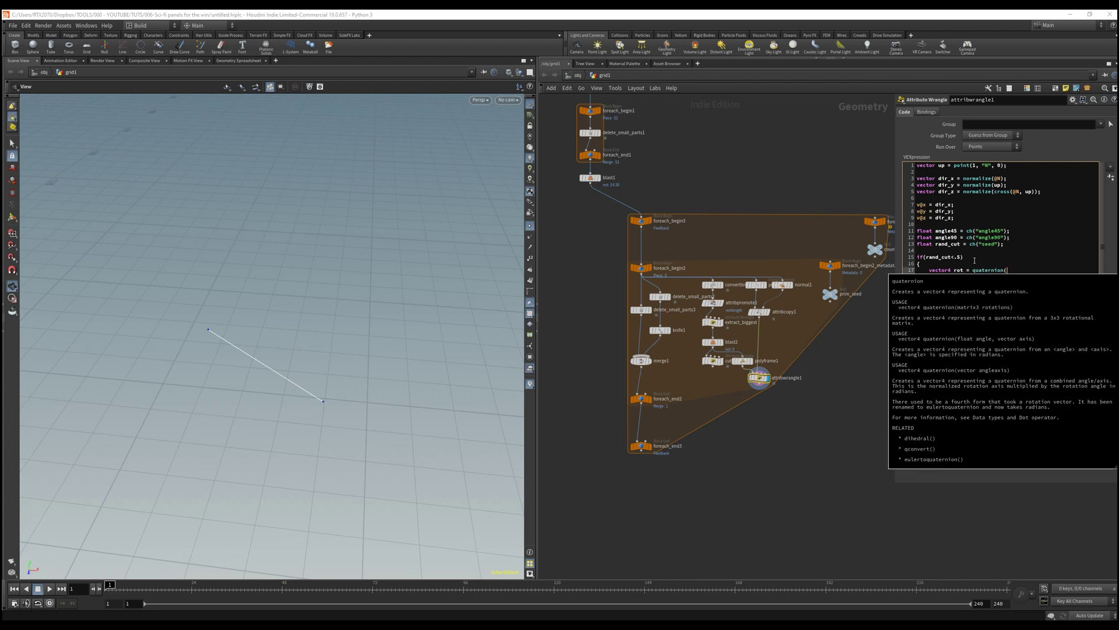
pyautogui.write('radians(')
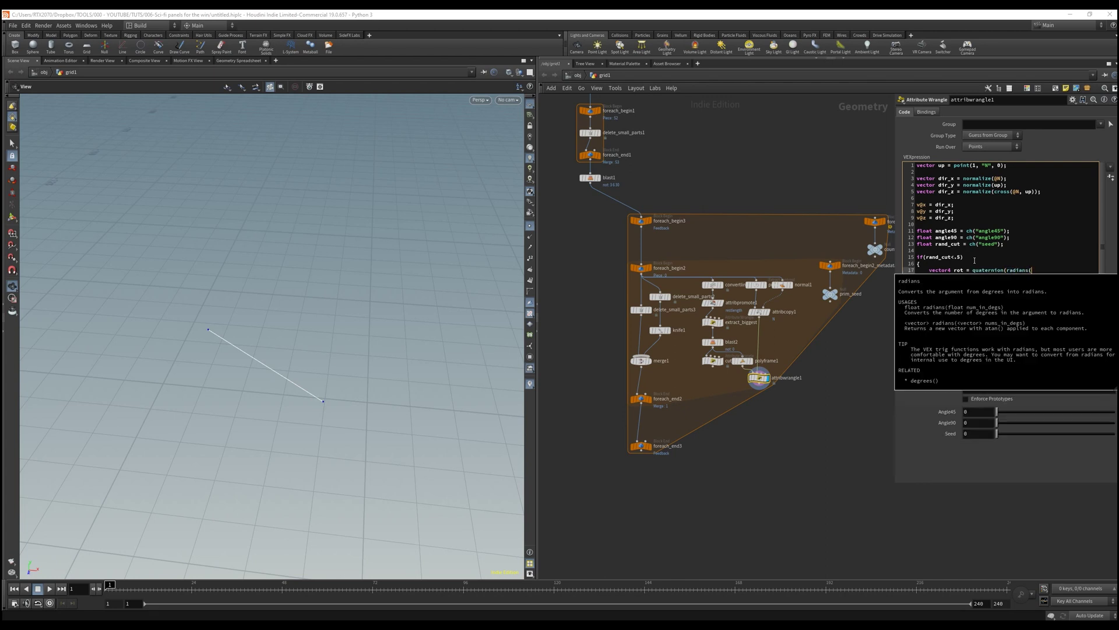
pyautogui.doubleClick(946, 231)
pyautogui.hotkey('ctrl', 'c')
pyautogui.click(1048, 269)
pyautogui.hotkey('ctrl', 'v')
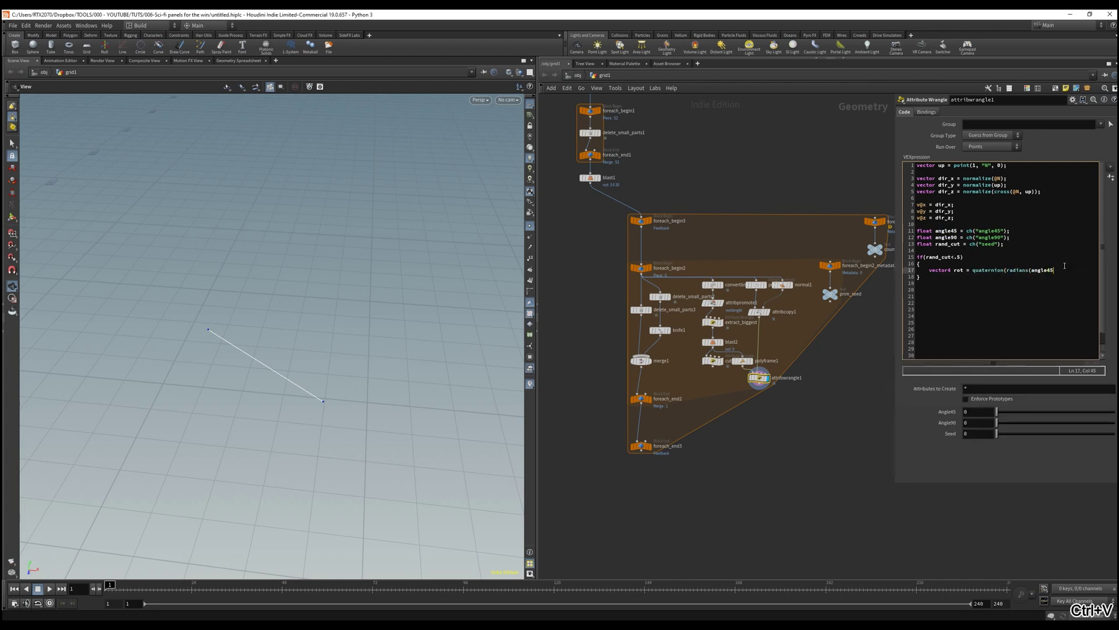
pyautogui.write('),')
pyautogui.doubleClick(944, 211)
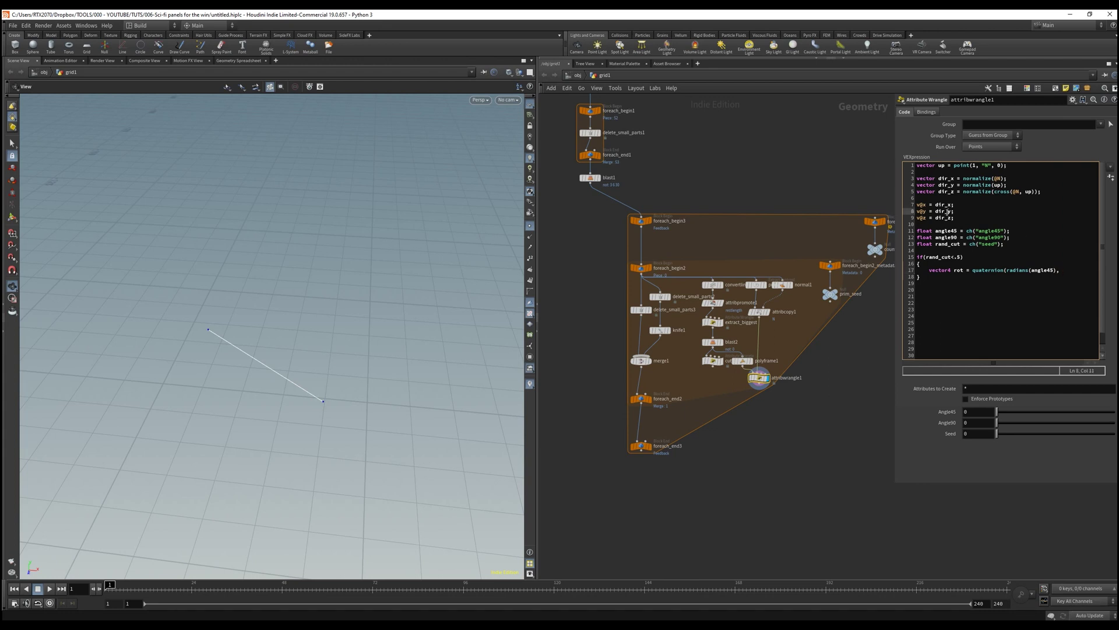
pyautogui.hotkey('ctrl', 'c')
pyautogui.click(1083, 270)
pyautogui.hotkey('ctrl', 'v')
pyautogui.write(');')
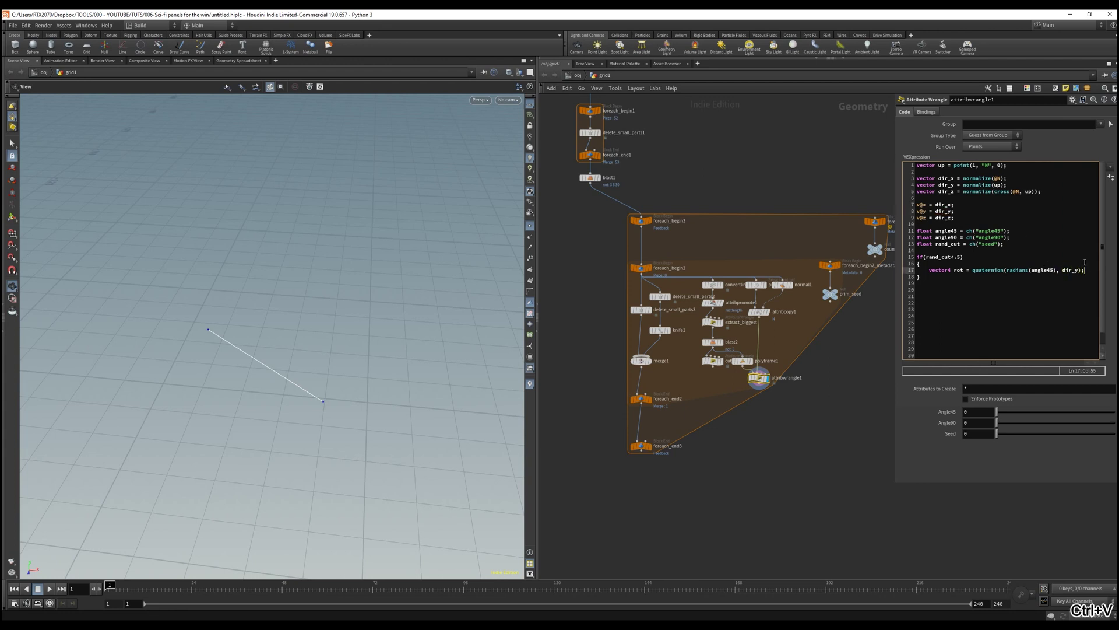
# Step: Rotate the normal in the if block with v@N = qrotate(rot, @N);
pyautogui.press('Return')
pyautogui.write('v@N = ')
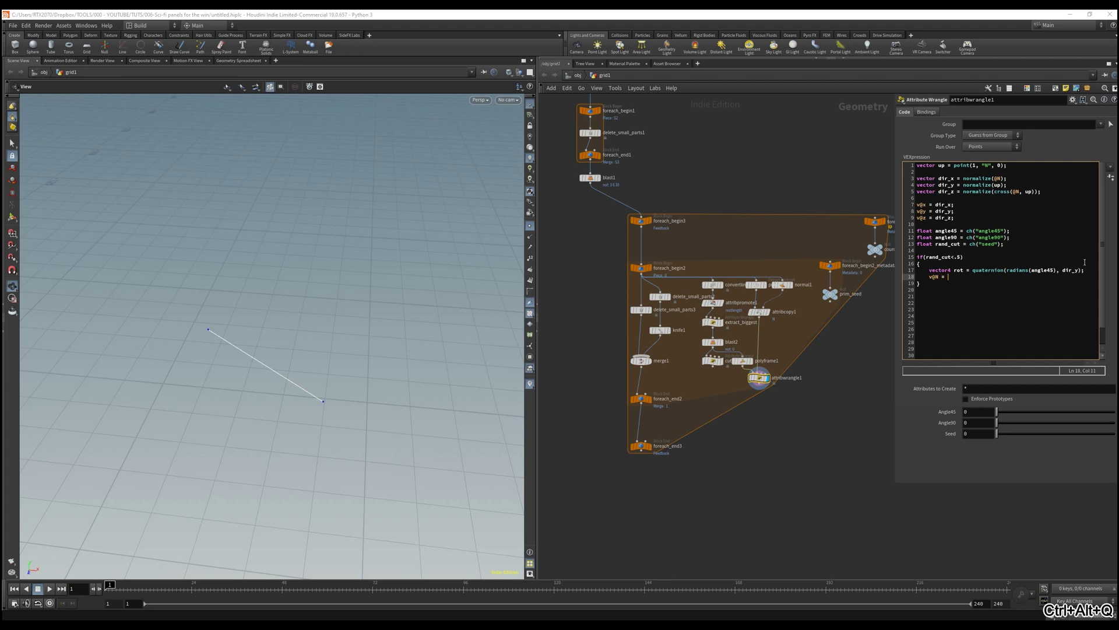
pyautogui.write('qrotate(')
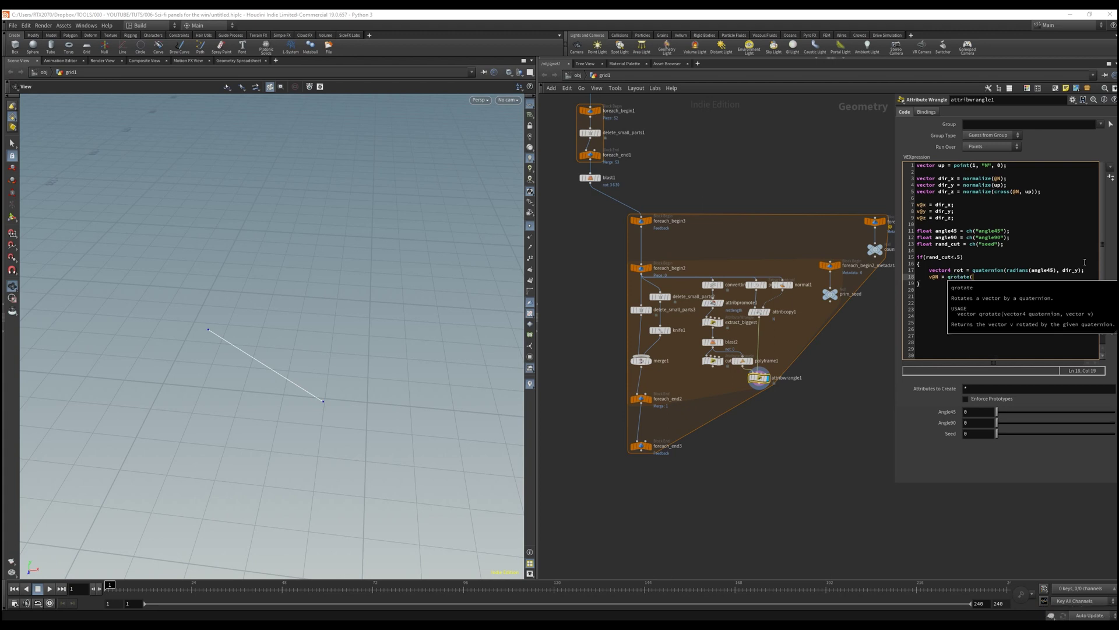
pyautogui.doubleClick(959, 270)
pyautogui.hotkey('ctrl', 'c')
pyautogui.click(1003, 277)
pyautogui.hotkey('ctrl', 'v')
pyautogui.write(', ')
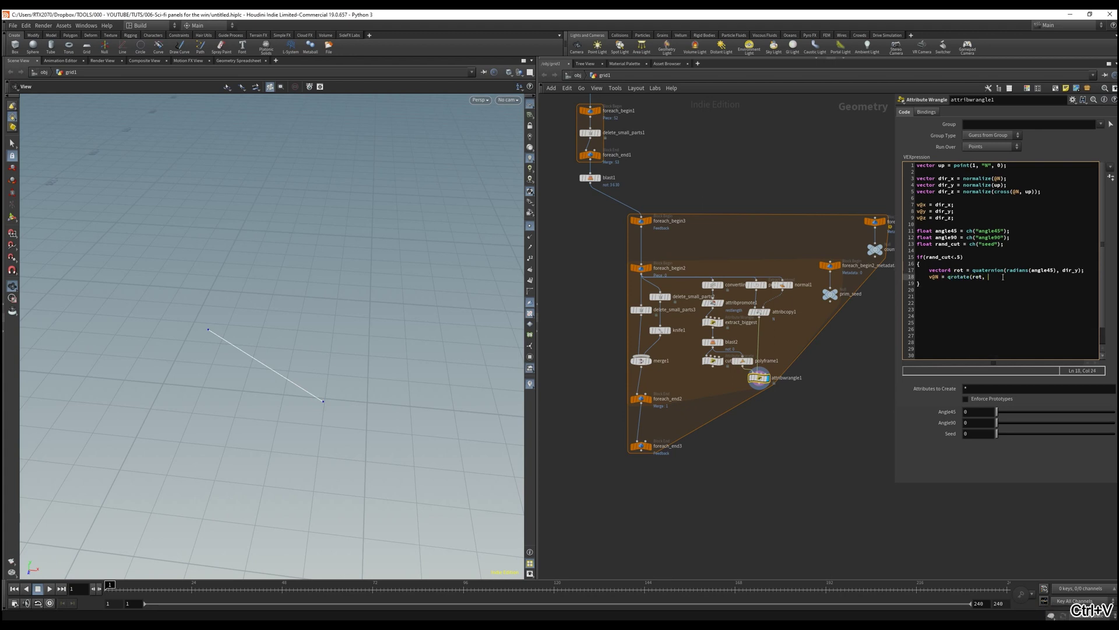
pyautogui.write('@N);')
# Step: Add an else block containing a copy of the two rotation lines, with angle90 in place of angle45
pyautogui.press('Down')
pyautogui.press('Down')
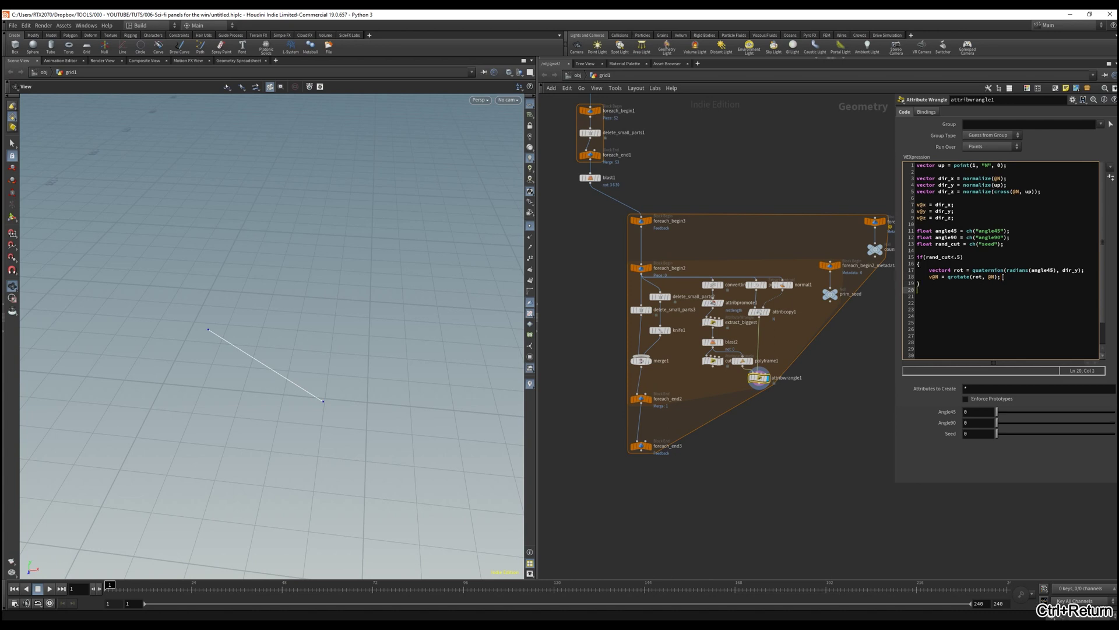
pyautogui.write('else')
pyautogui.press('Return')
pyautogui.write('{')
pyautogui.press('Return')
pyautogui.moveTo(1002, 277); pyautogui.dragTo(929, 269)
pyautogui.hotkey('ctrl', 'c')
pyautogui.click(952, 304)
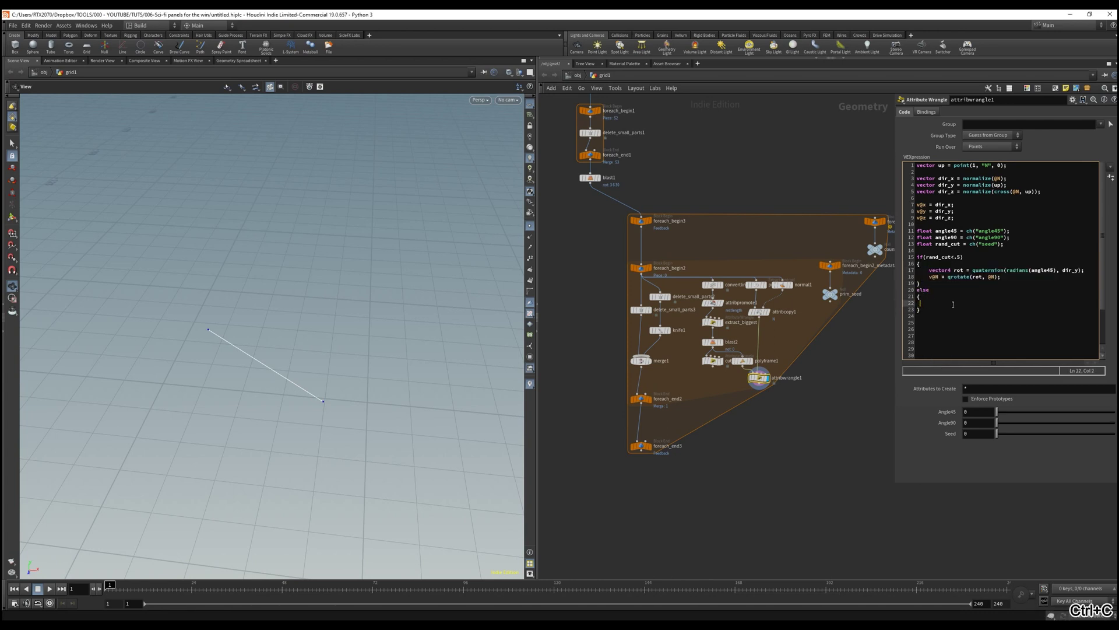
pyautogui.hotkey('ctrl', 'v')
pyautogui.click(1054, 303)
pyautogui.press('BackSpace')
pyautogui.press('BackSpace')
pyautogui.write('90')
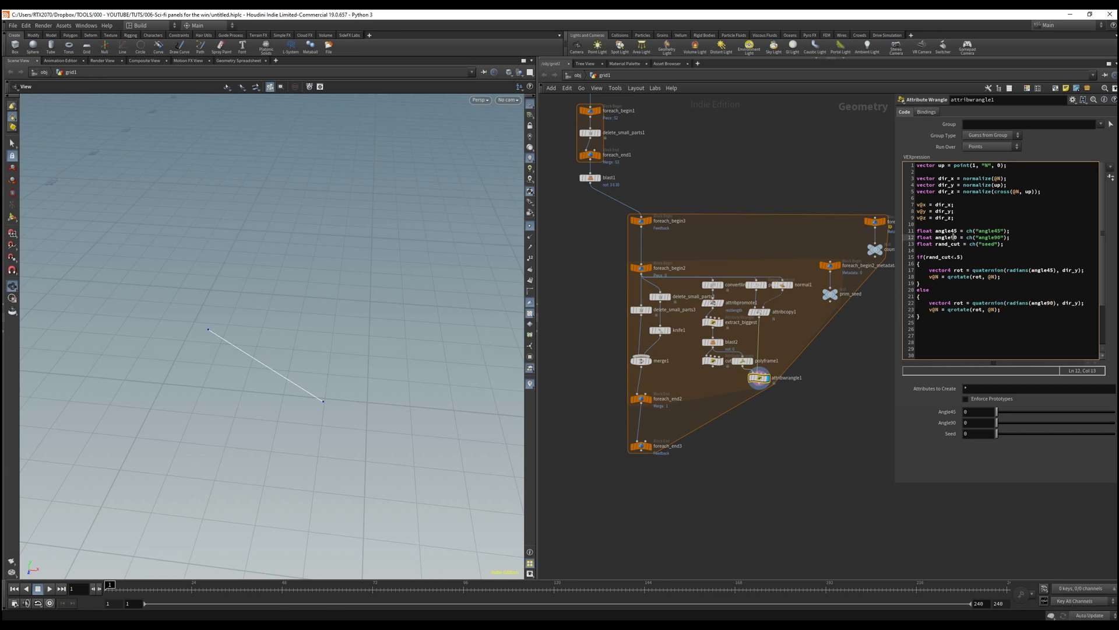
# Step: Set Angle45 to 45 and Angle90 to 90, and vary Seed to test both rotations, ending at about 0.28
pyautogui.click(978, 412)
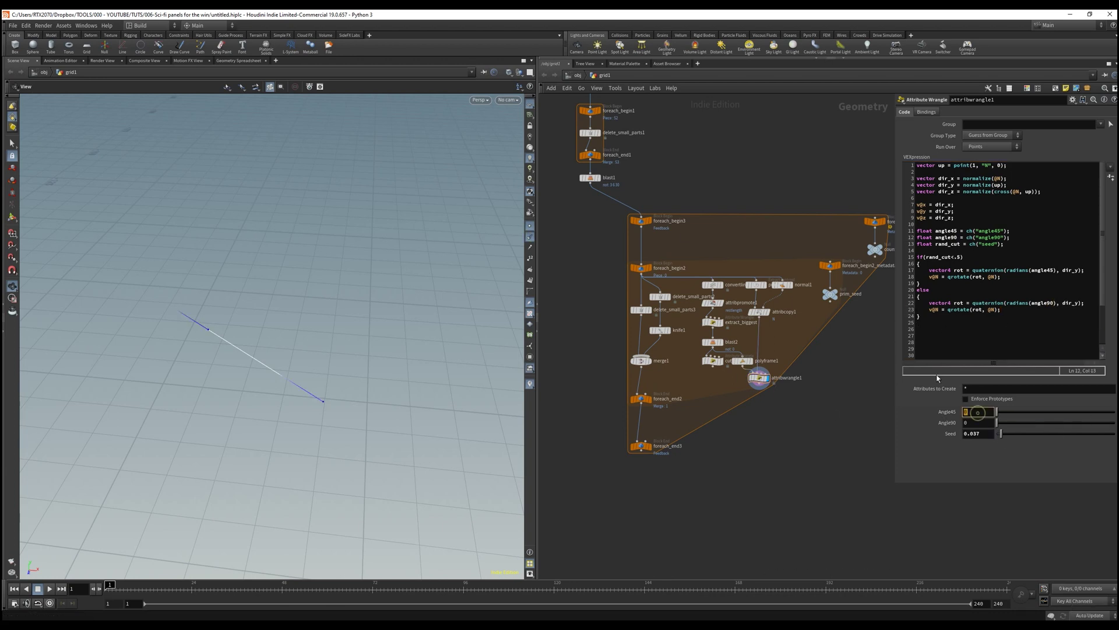
pyautogui.write('45')
pyautogui.press('Return')
pyautogui.moveTo(997, 433); pyautogui.dragTo(1061, 434)
pyautogui.doubleClick(967, 423)
pyautogui.write('90')
pyautogui.press('Return')
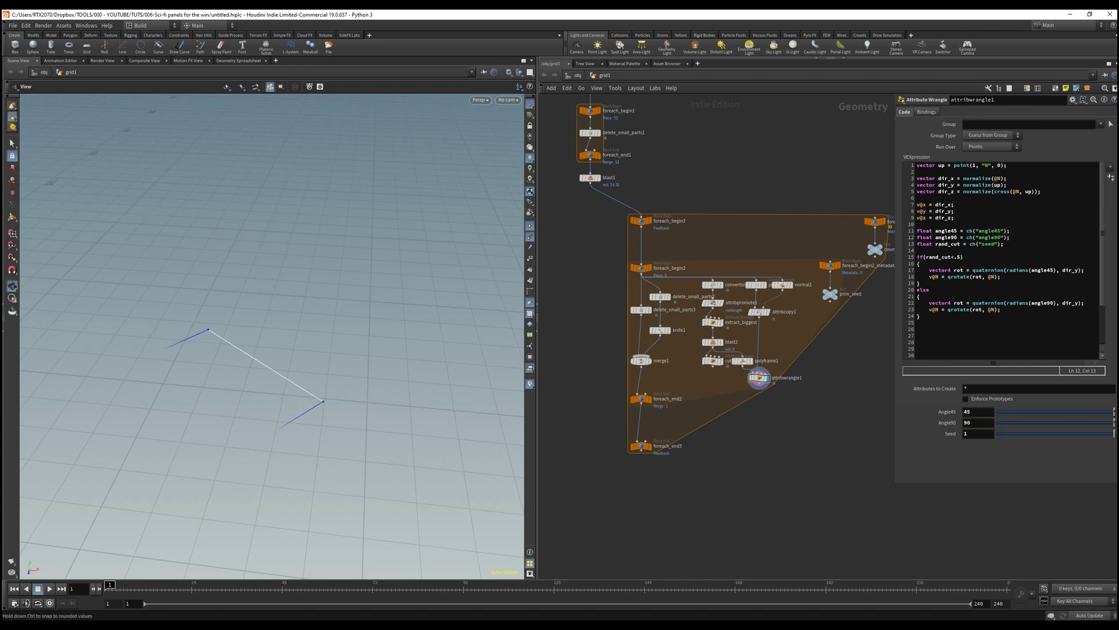
pyautogui.moveTo(1061, 435); pyautogui.dragTo(1031, 434)
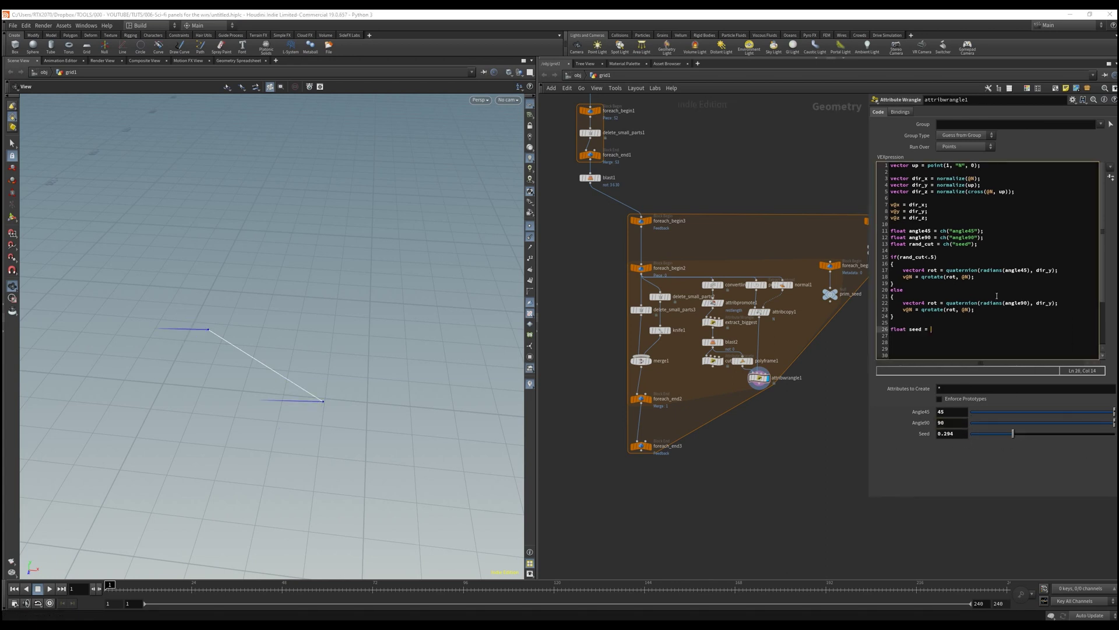
# Step: Complete the new declaration in attribwrangle1 as float seed = ch("seed_control"); and create its Seed Control parameter
pyautogui.write('ch("")')
pyautogui.press('Left')
pyautogui.press('Left')
pyautogui.press('Left')
# Step: Copy the Rand Pos expression from cut_pos and paste it into the Seed parameter of attribwrangle1
pyautogui.click(712, 360)
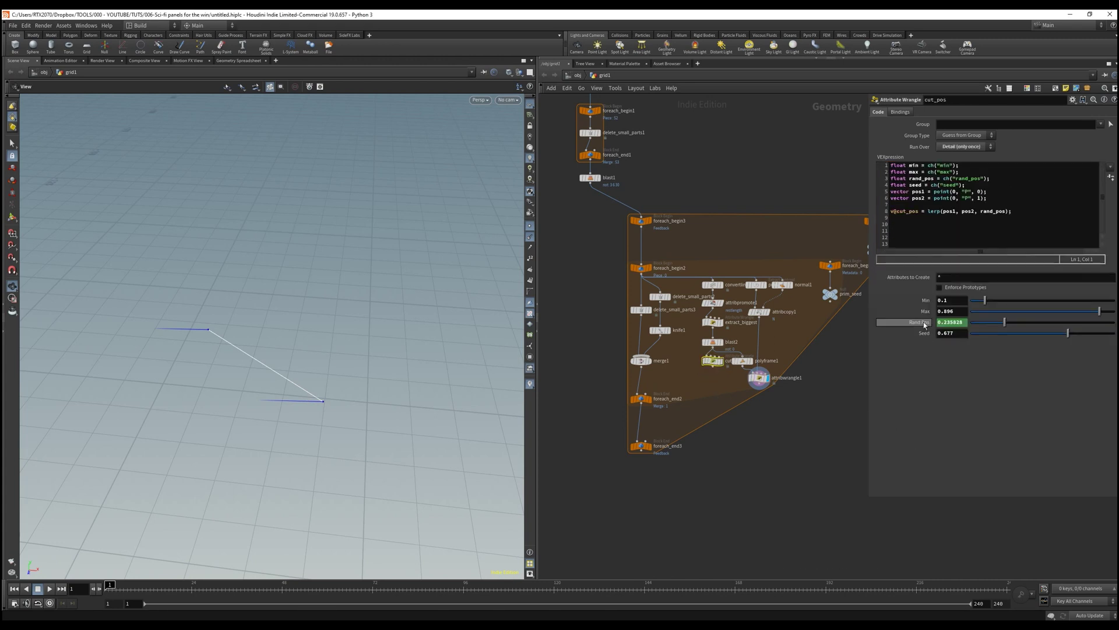
pyautogui.moveTo(864, 350); pyautogui.dragTo(741, 350)
pyautogui.hotkey('ctrl', 'c')
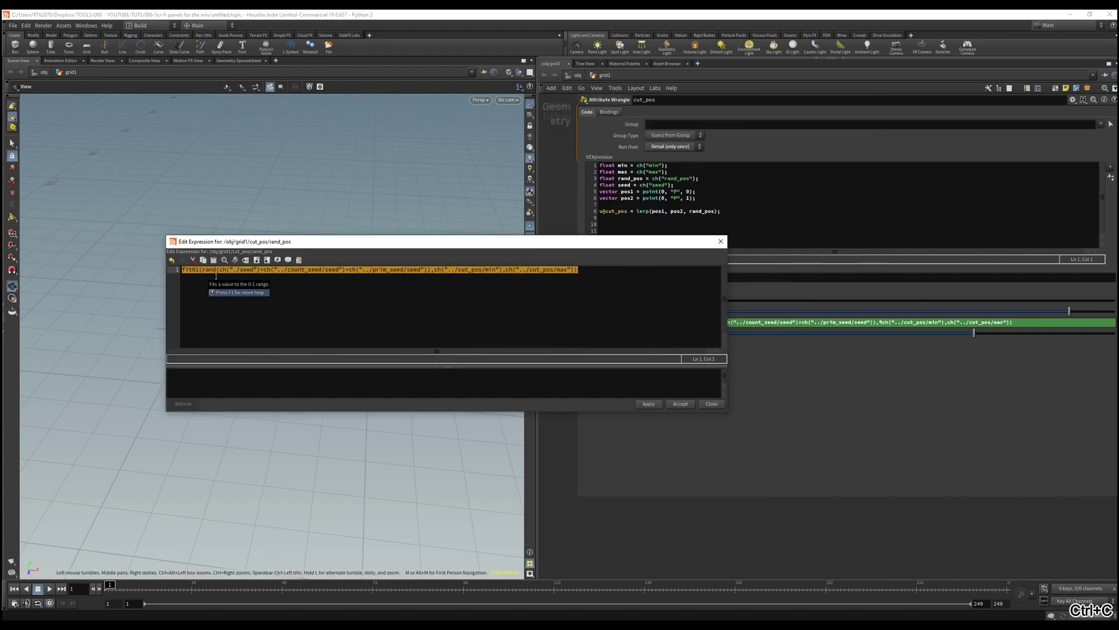
pyautogui.click(720, 244)
pyautogui.moveTo(577, 393); pyautogui.dragTo(828, 385)
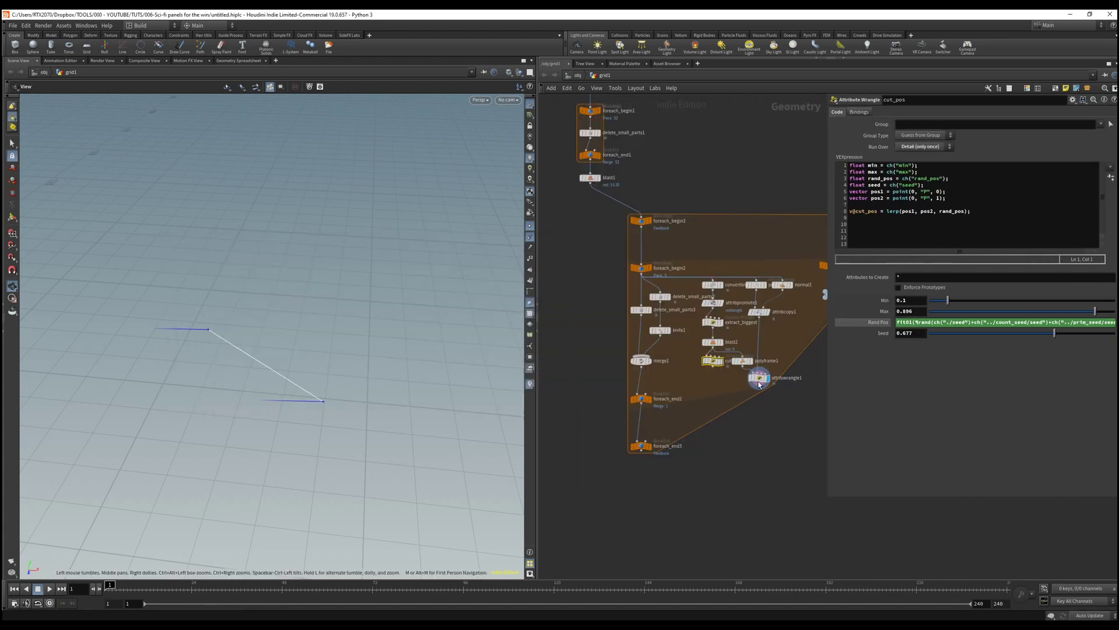
pyautogui.click(758, 379)
pyautogui.hotkey('ctrl', 'v')
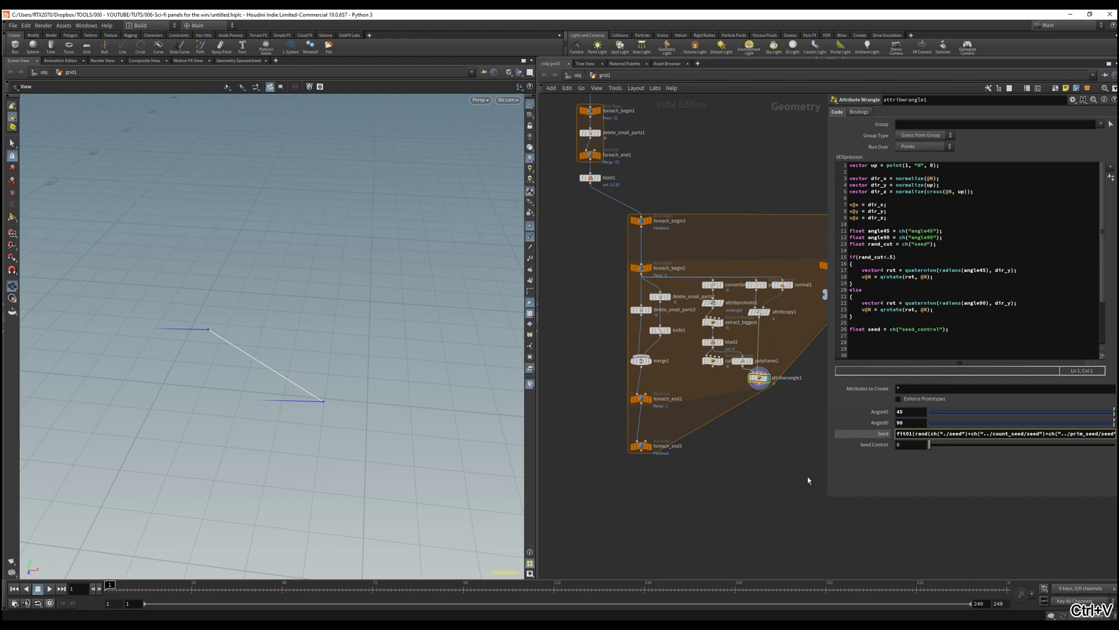
# Step: In the Seed expression, replace seed with seed_control in the first channel reference, and vary Seed Control, ending at about 0.53
pyautogui.moveTo(828, 435); pyautogui.dragTo(607, 434)
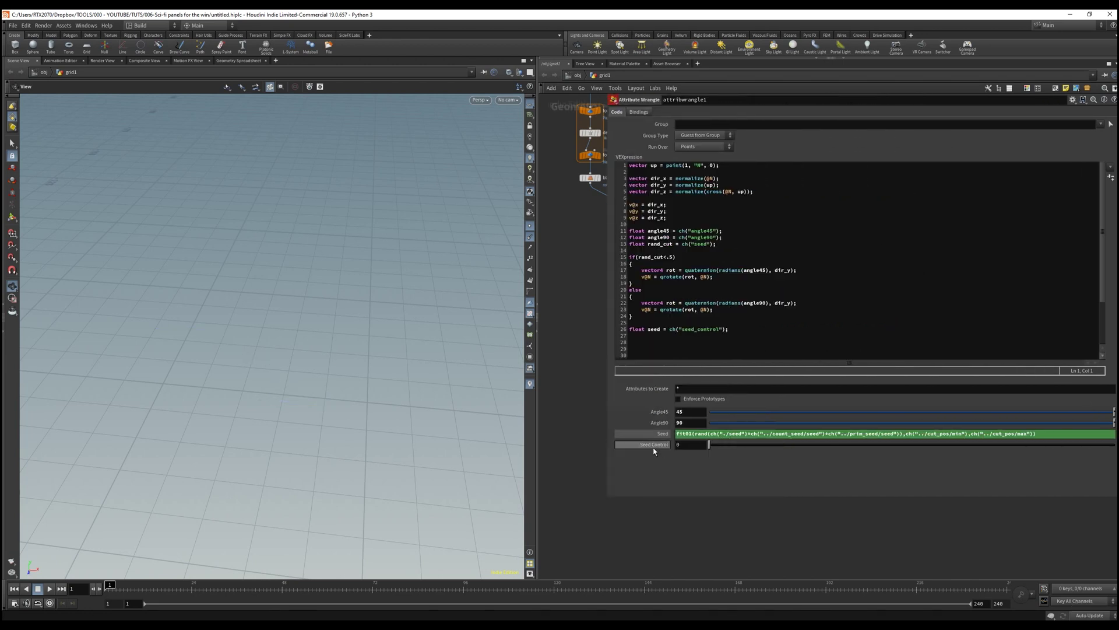
pyautogui.doubleClick(702, 330)
pyautogui.hotkey('ctrl', 'c')
pyautogui.doubleClick(736, 434)
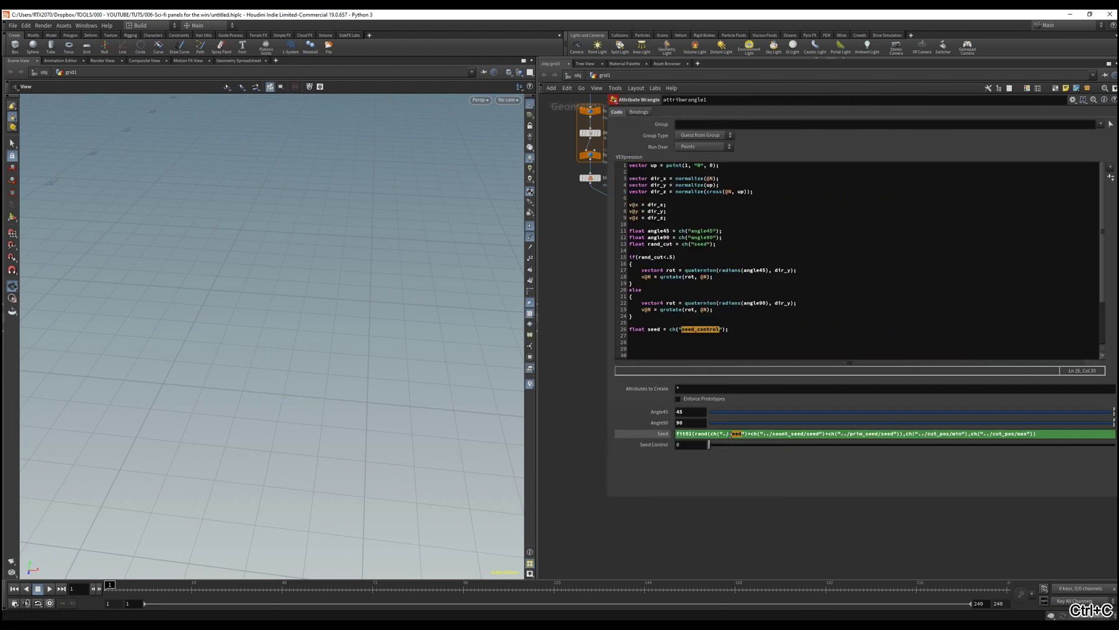
pyautogui.hotkey('ctrl', 'v')
pyautogui.moveTo(610, 477); pyautogui.dragTo(808, 461)
pyautogui.click(826, 436)
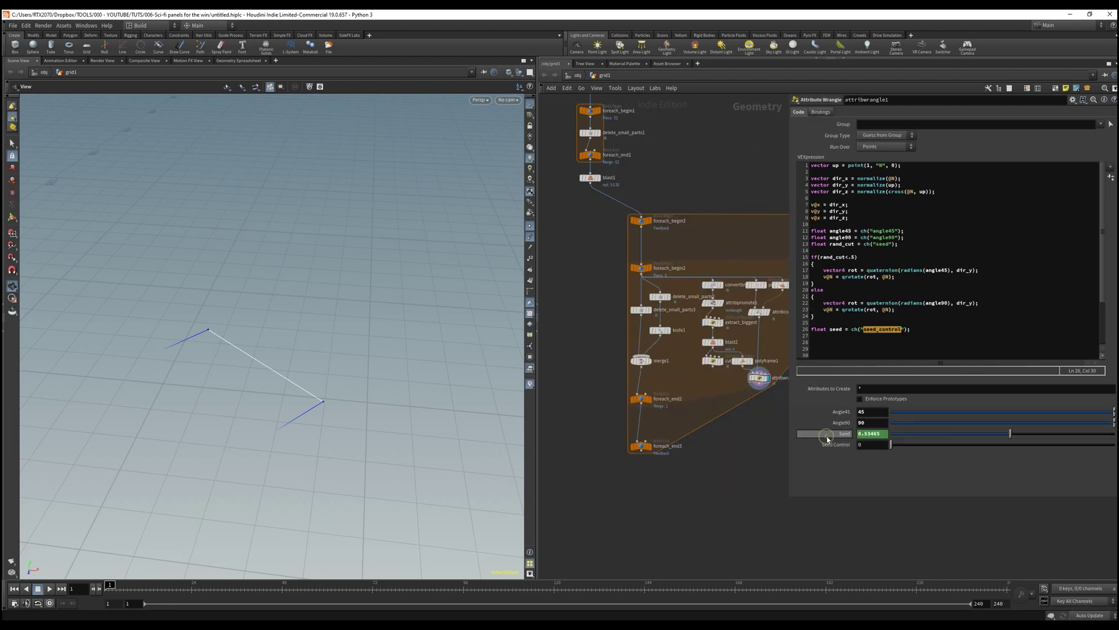
pyautogui.moveTo(1052, 454); pyautogui.dragTo(995, 448)
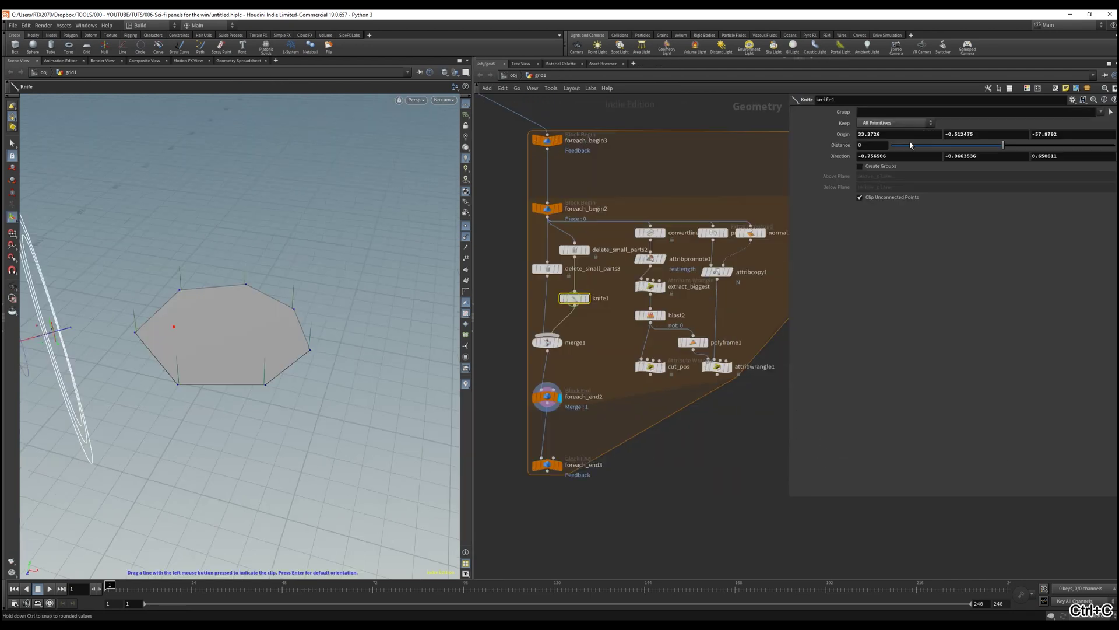
# Step: Drive knife1's three Origin components with detail("../cut_pos", "cut_pos", index) expressions starting at index 0, and test with cut_pos Seed at about 0.79
pyautogui.hotkey('ctrl', 'c')
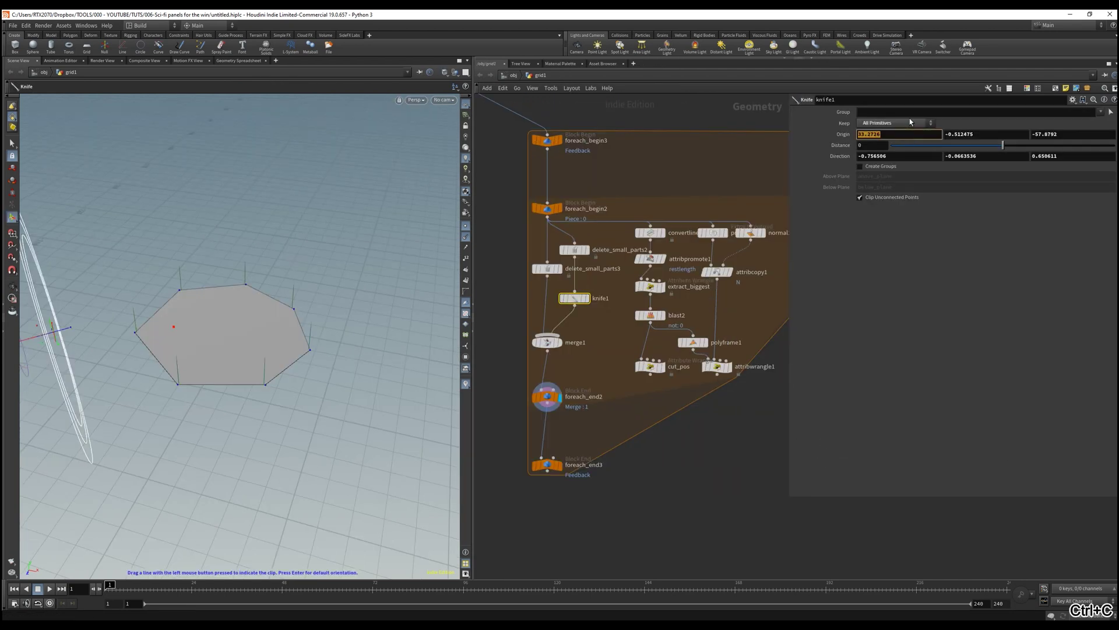
pyautogui.click(651, 367)
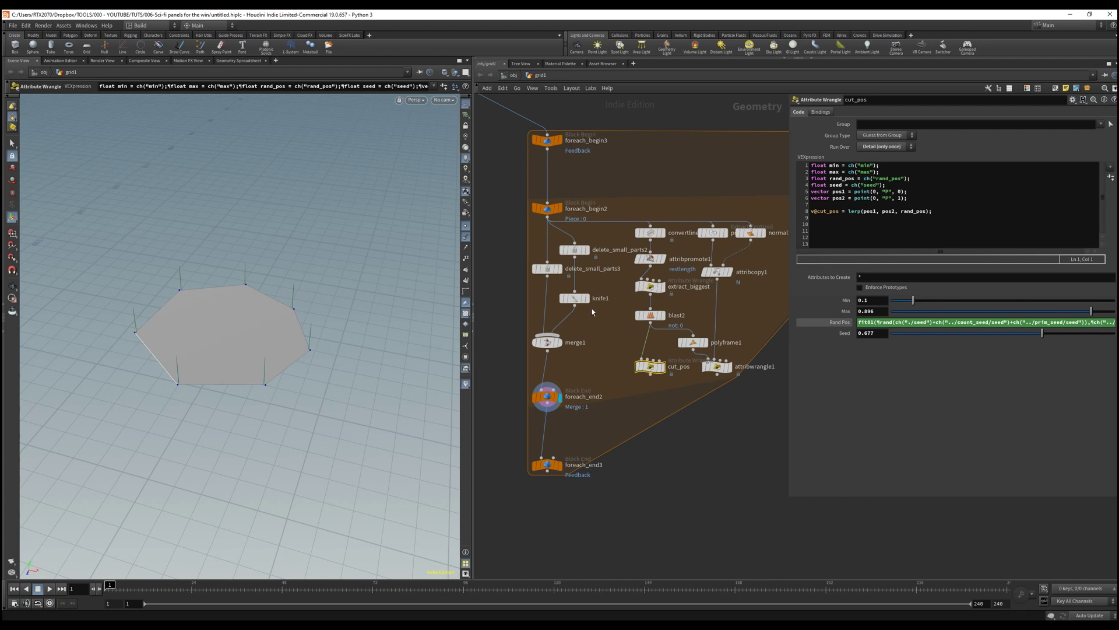
pyautogui.click(574, 298)
pyautogui.doubleClick(878, 134)
pyautogui.write('detail("../cut_pos')
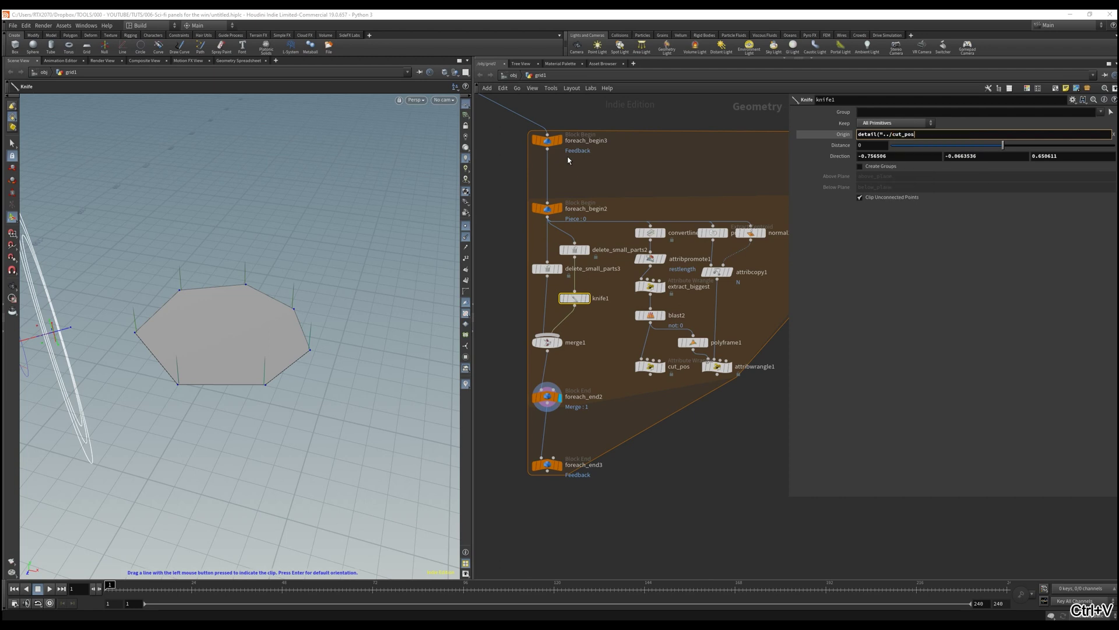
pyautogui.write('", "v@cut_pos')
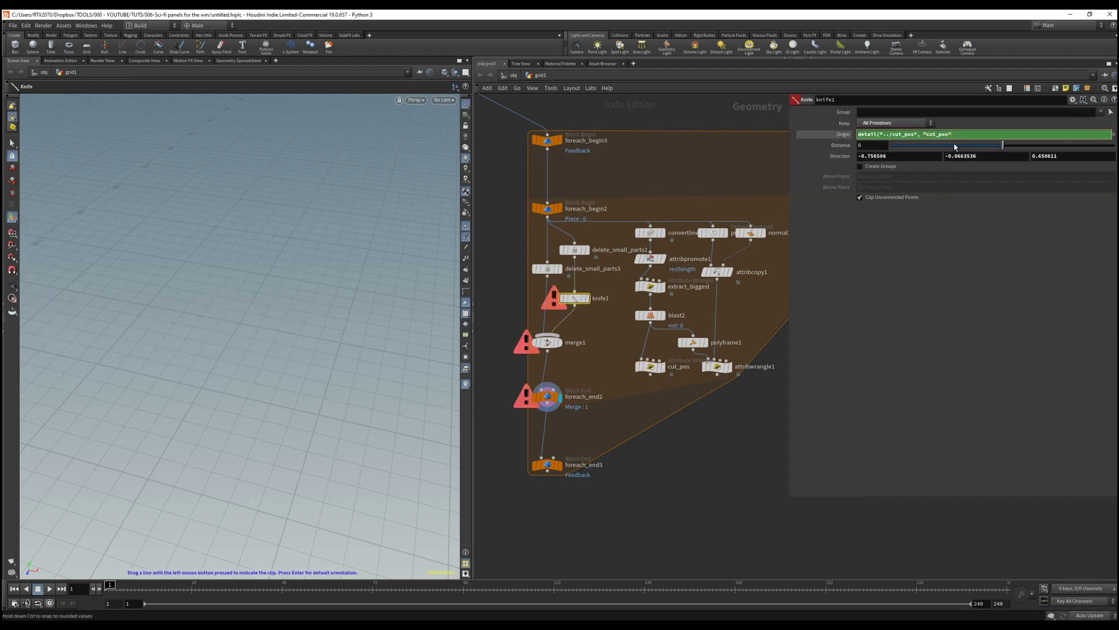
pyautogui.write(', 0)')
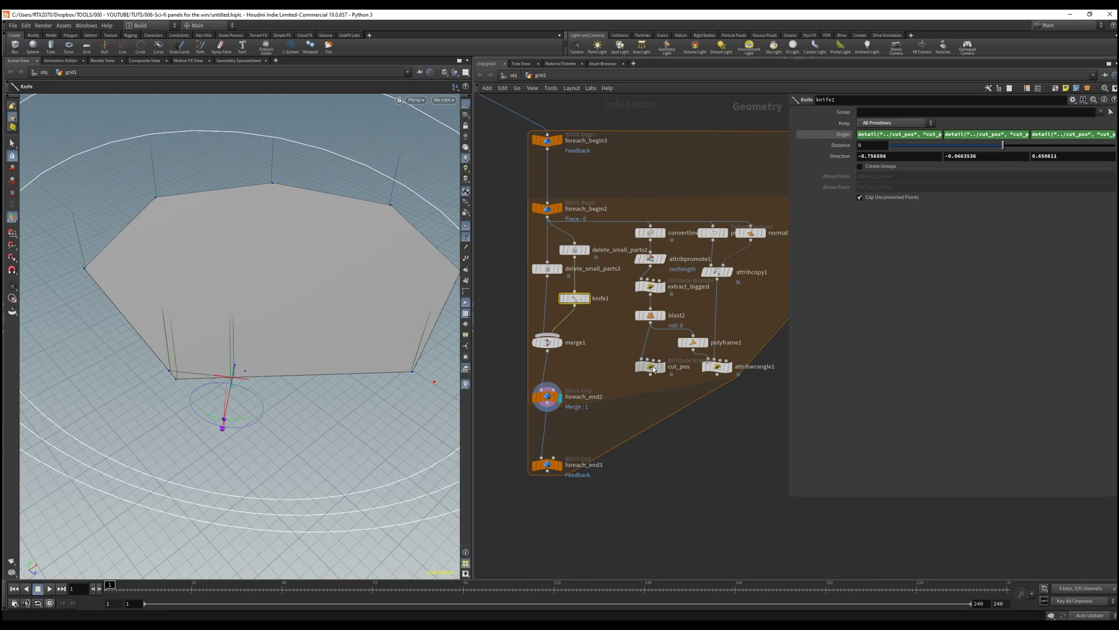
pyautogui.click(652, 367)
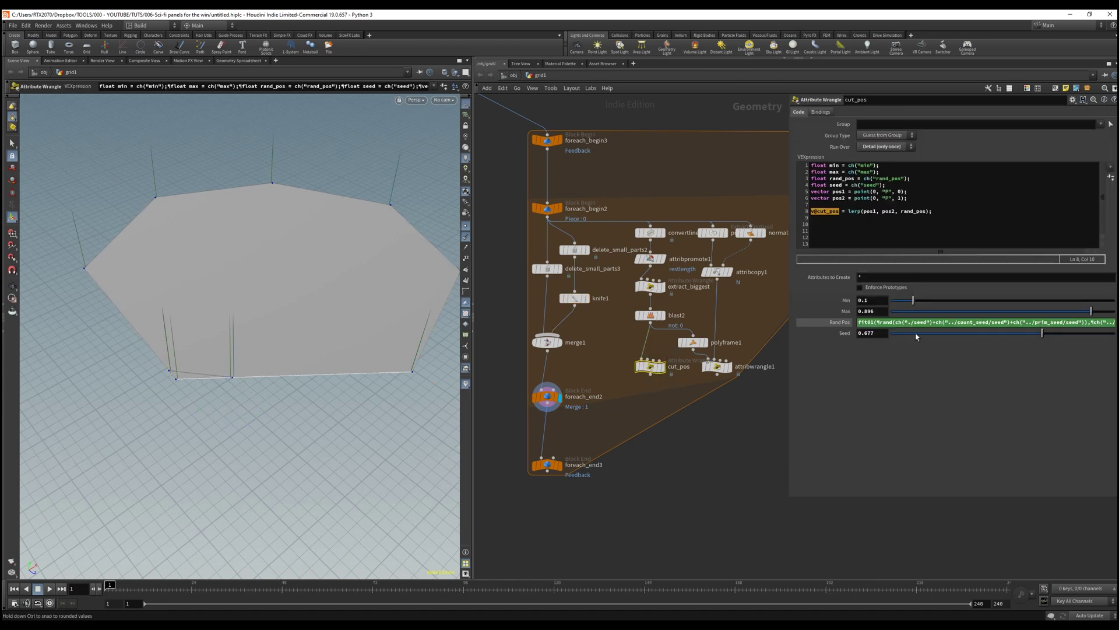
pyautogui.moveTo(916, 333); pyautogui.dragTo(1084, 332)
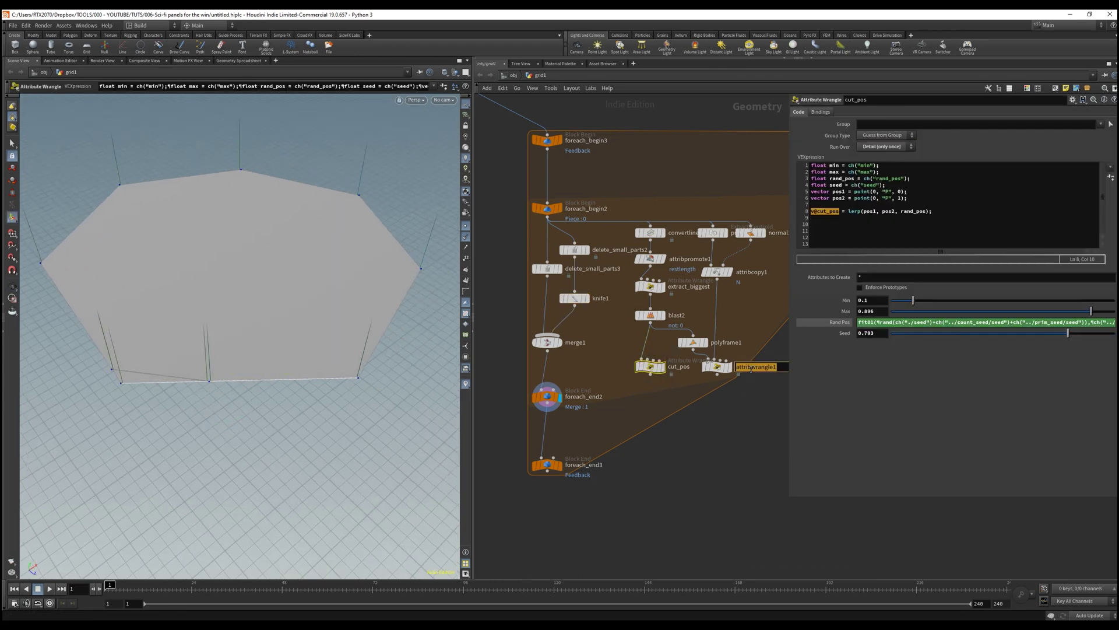
# Step: Rename attribwrangle1 to cut_dir and add the line v@cut_dir = @N; at the end of its code
pyautogui.press('Return')
pyautogui.click(719, 368)
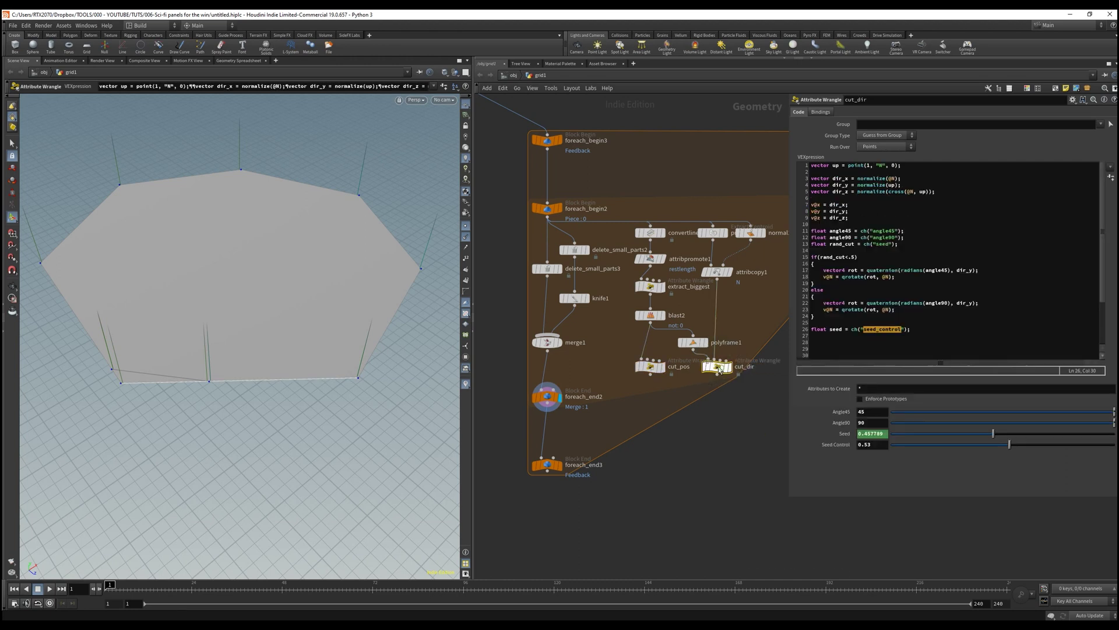
pyautogui.doubleClick(830, 309)
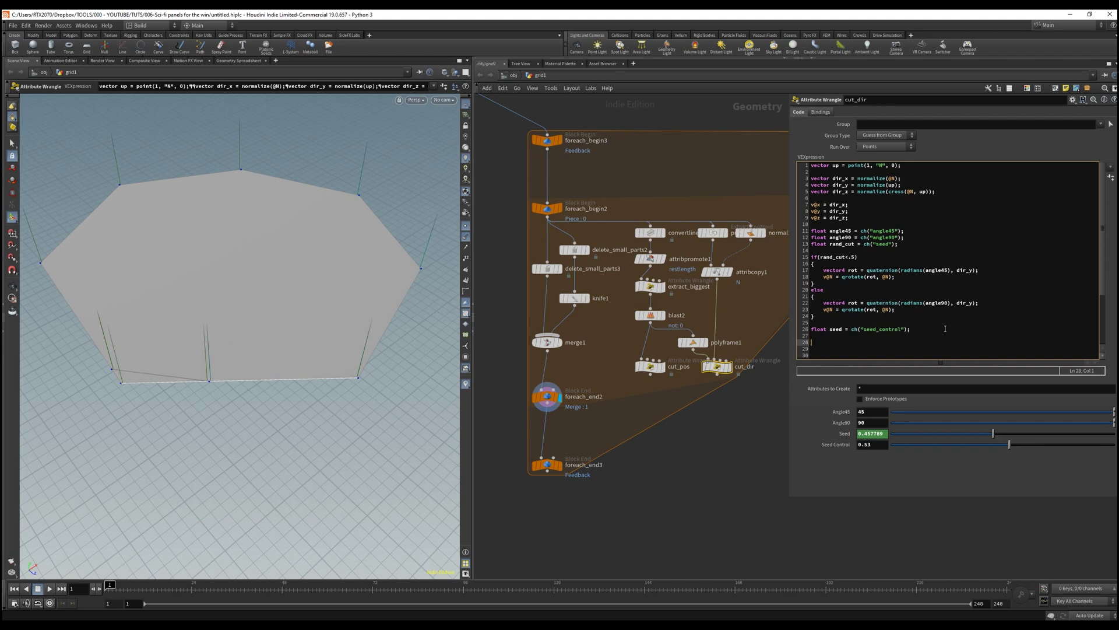
pyautogui.write('v@cut_dir')
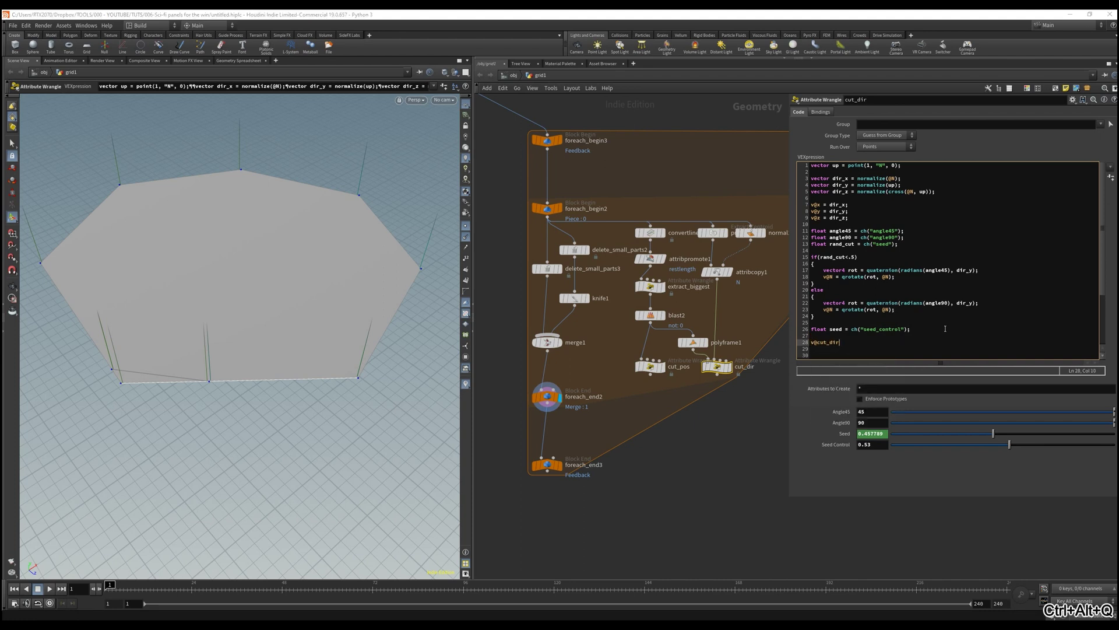
pyautogui.write(' = @N;')
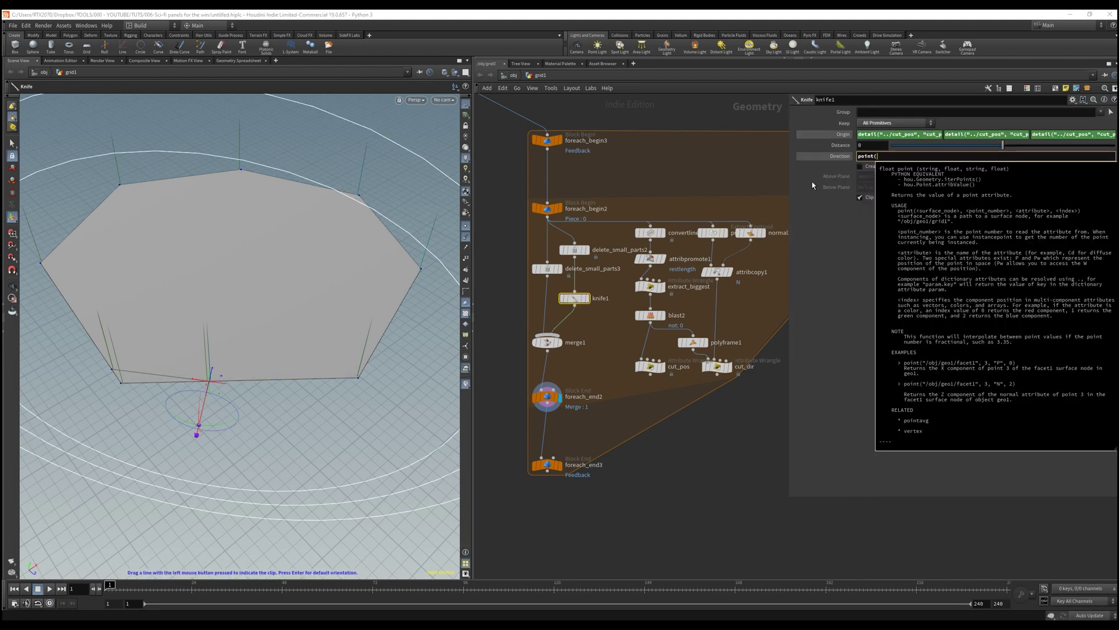
# Step: Drive knife1's three Direction components with point("../cut_dir", 0, "cut_dir", index) expressions, starting at index 0
pyautogui.write('"../cut')
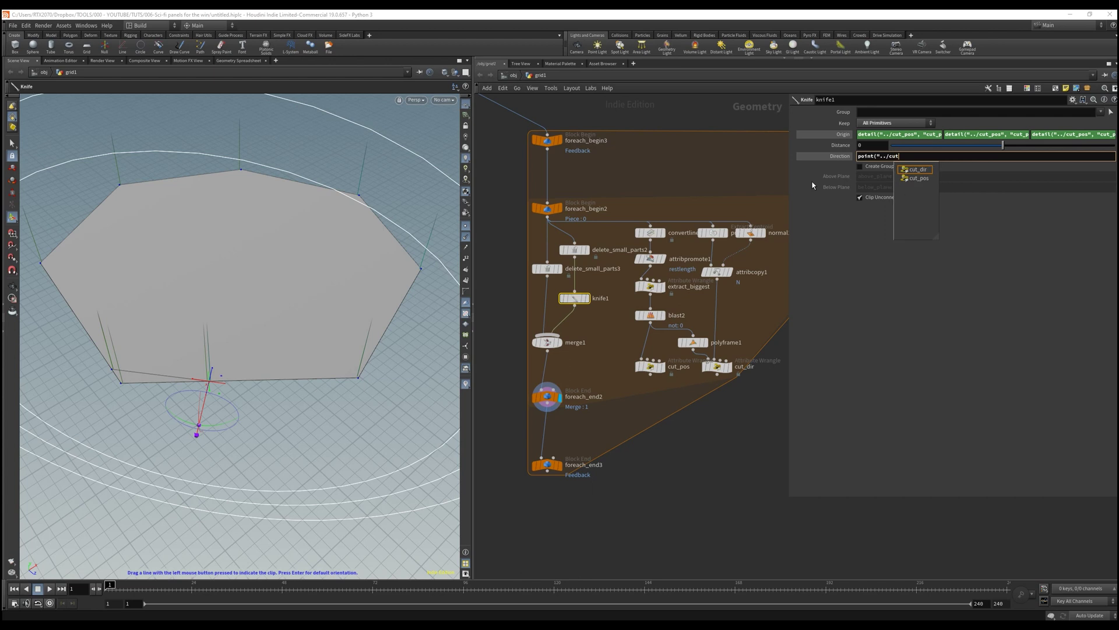
pyautogui.write('_dir", 0 ')
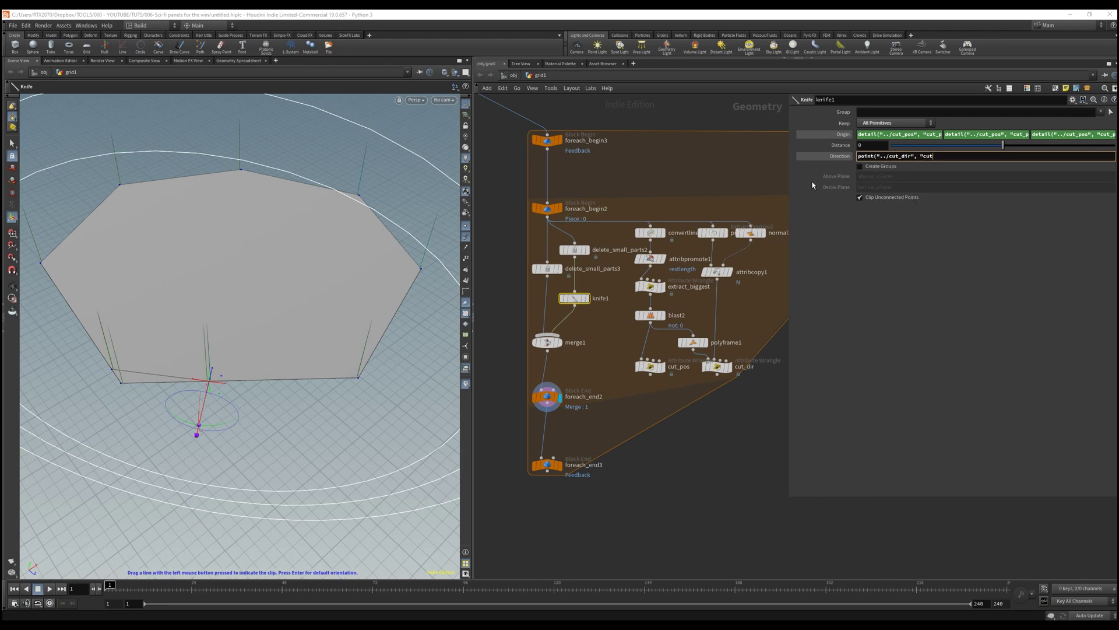
pyautogui.write('"cut_dir", 0)')
pyautogui.write('0')
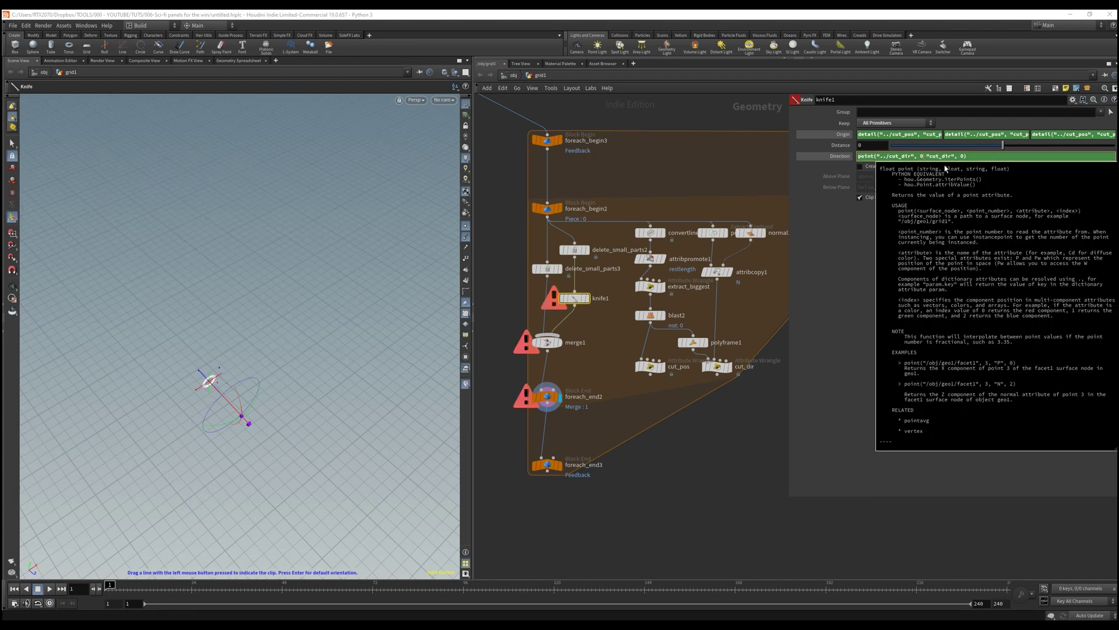
pyautogui.hotkey('ctrl', 'a')
pyautogui.hotkey('ctrl', 'c')
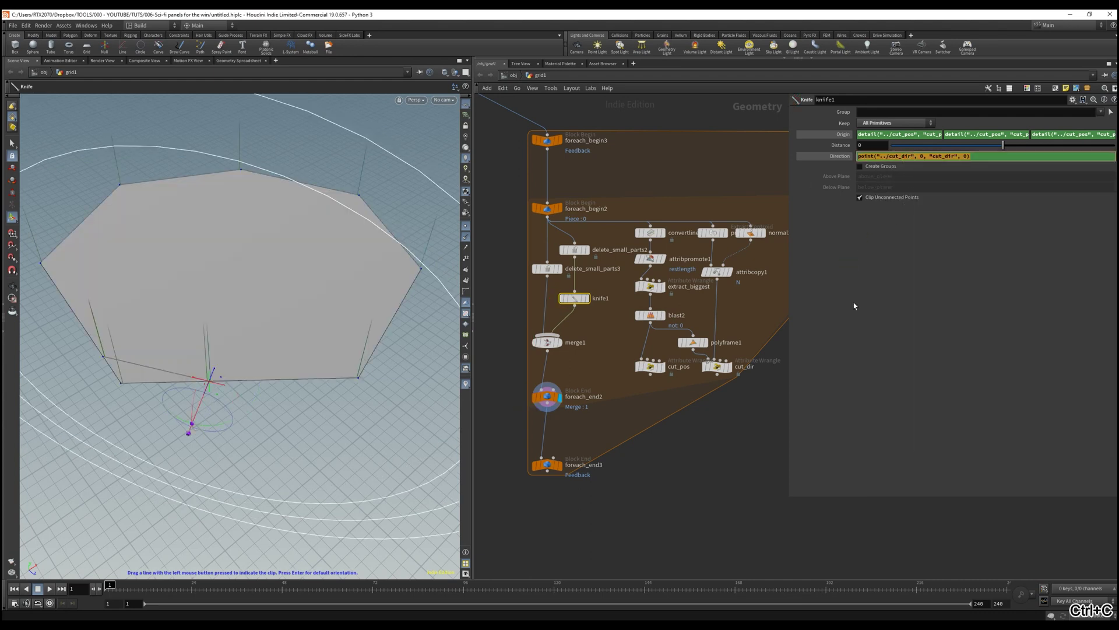
# Step: Display knife1's result and vary the Seed of cut_pos and the Seed Control of cut_dir to test the cut
pyautogui.click(650, 369)
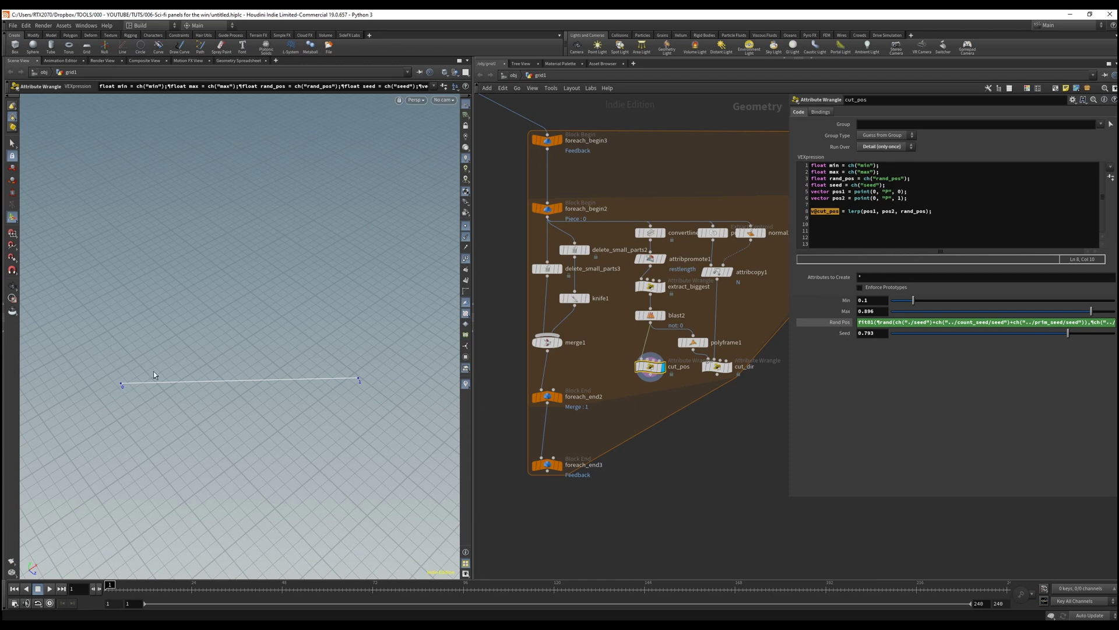
pyautogui.click(574, 298)
pyautogui.click(587, 298)
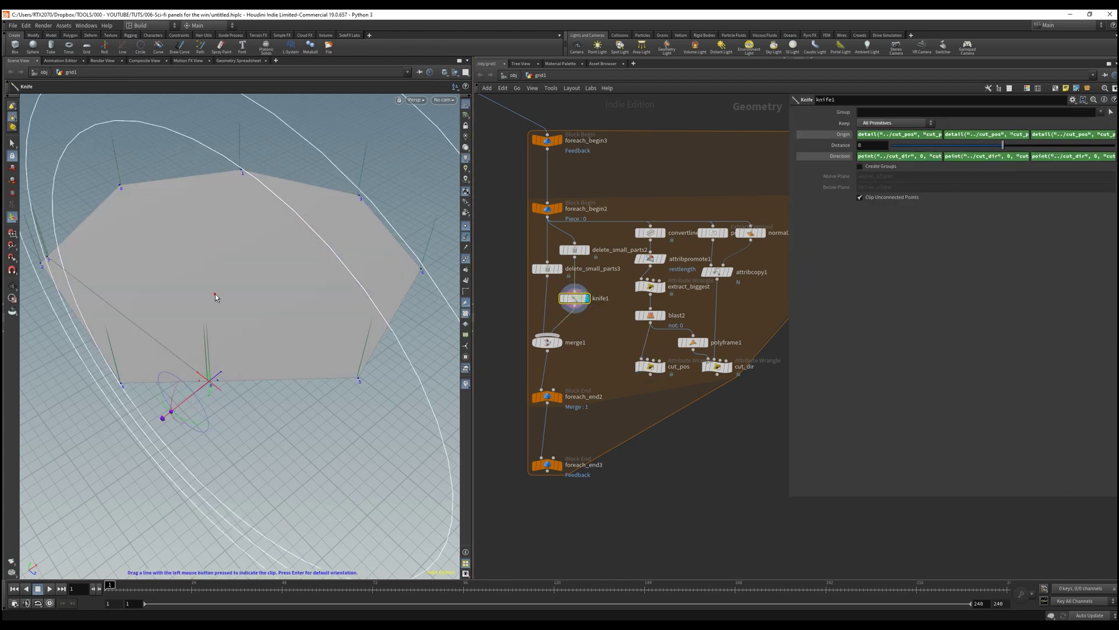
pyautogui.scroll(-5, 226, 302)
pyautogui.click(649, 366)
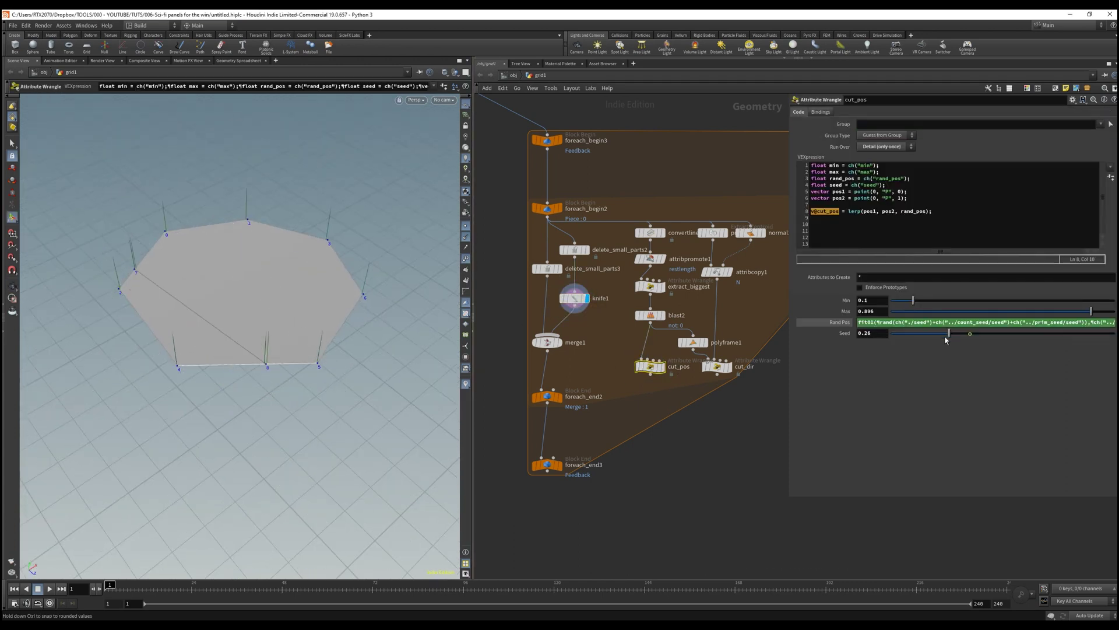
pyautogui.click(718, 368)
pyautogui.moveTo(930, 444); pyautogui.dragTo(970, 443)
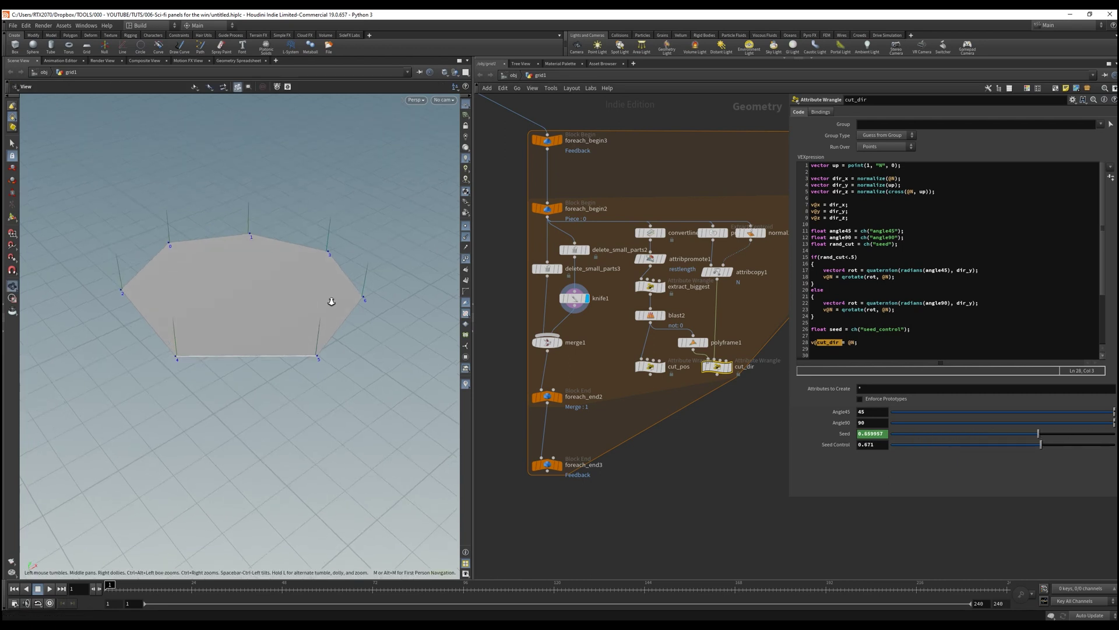
# Step: Set Angle90 to 0 on cut_dir, display knife1 and vary Seed Control to about 0.42 to test the cut directions
pyautogui.click(721, 370)
pyautogui.moveTo(882, 425); pyautogui.dragTo(827, 425)
pyautogui.write('0')
pyautogui.press('Return')
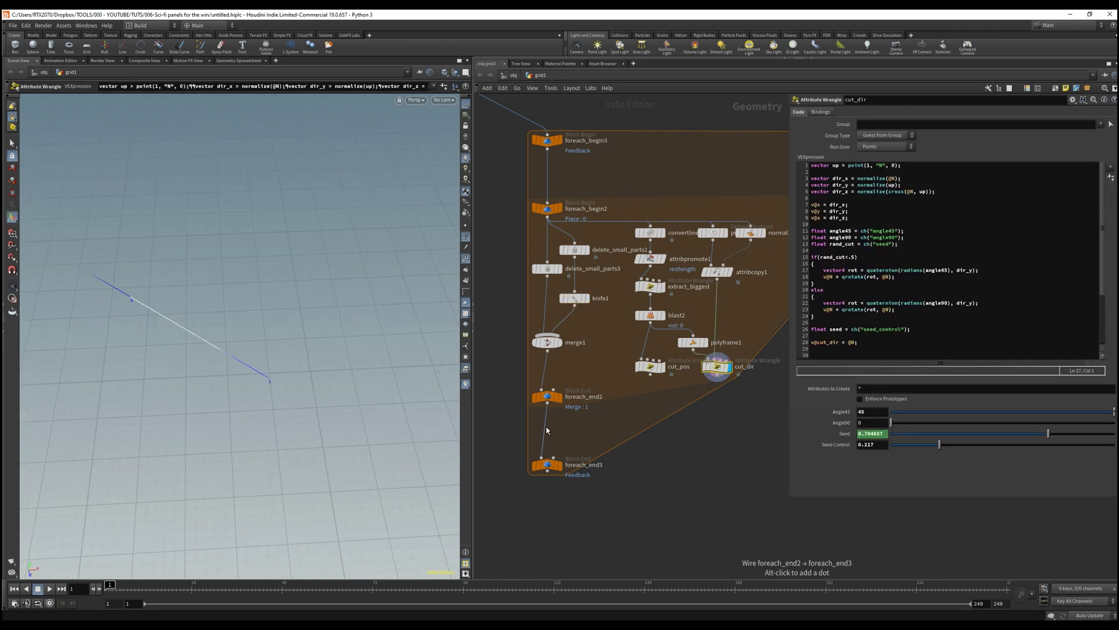
pyautogui.click(587, 299)
pyautogui.click(580, 301)
pyautogui.click(718, 368)
pyautogui.moveTo(970, 445); pyautogui.dragTo(992, 445)
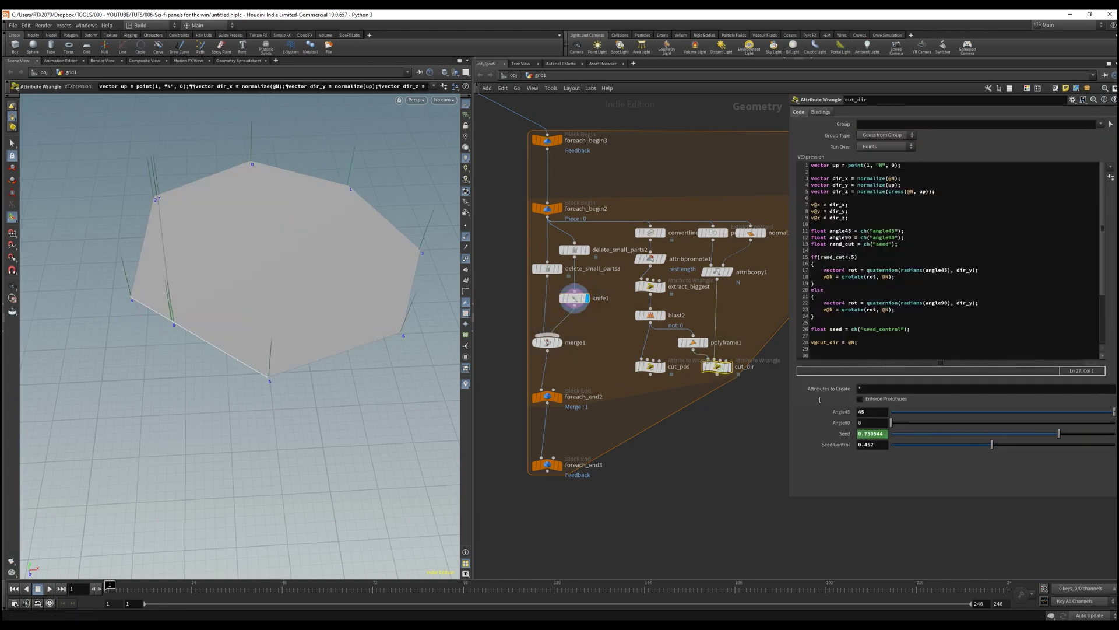
pyautogui.click(575, 298)
pyautogui.click(717, 366)
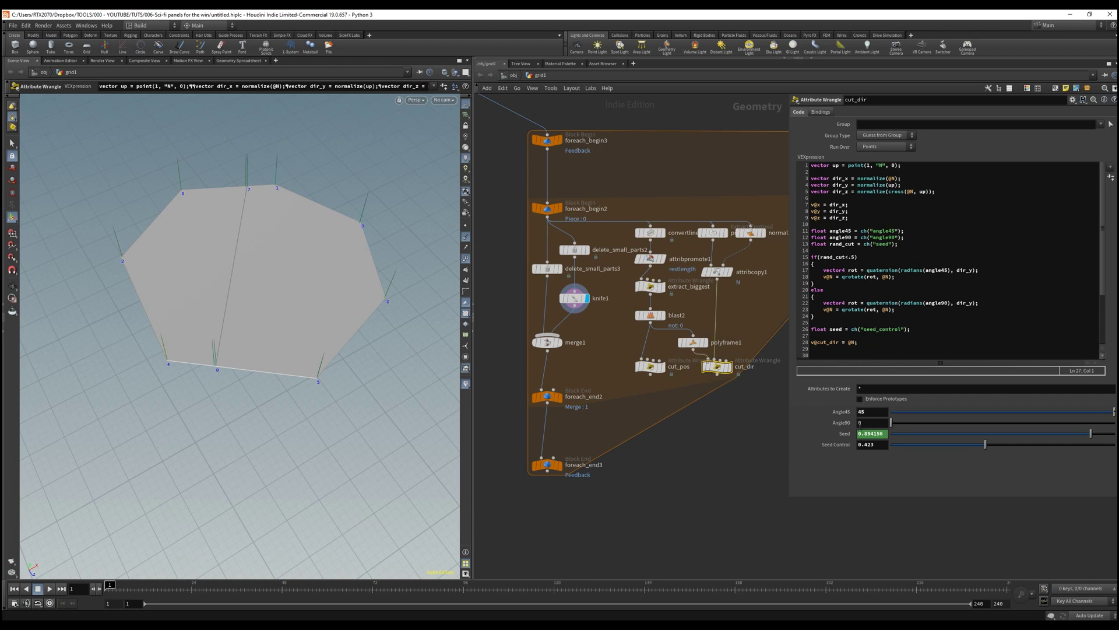
# Step: Try different Angle90 and Angle45 values on cut_dir, restore them to 0 and 45, and vary Seed Control to about 0.5
pyautogui.moveTo(873, 422); pyautogui.dragTo(772, 388, button='middle')
pyautogui.moveTo(881, 413); pyautogui.dragTo(974, 377, button='middle')
pyautogui.moveTo(931, 445); pyautogui.dragTo(941, 446)
pyautogui.moveTo(881, 412); pyautogui.dragTo(950, 394, button='middle')
pyautogui.moveTo(945, 445); pyautogui.dragTo(1006, 448)
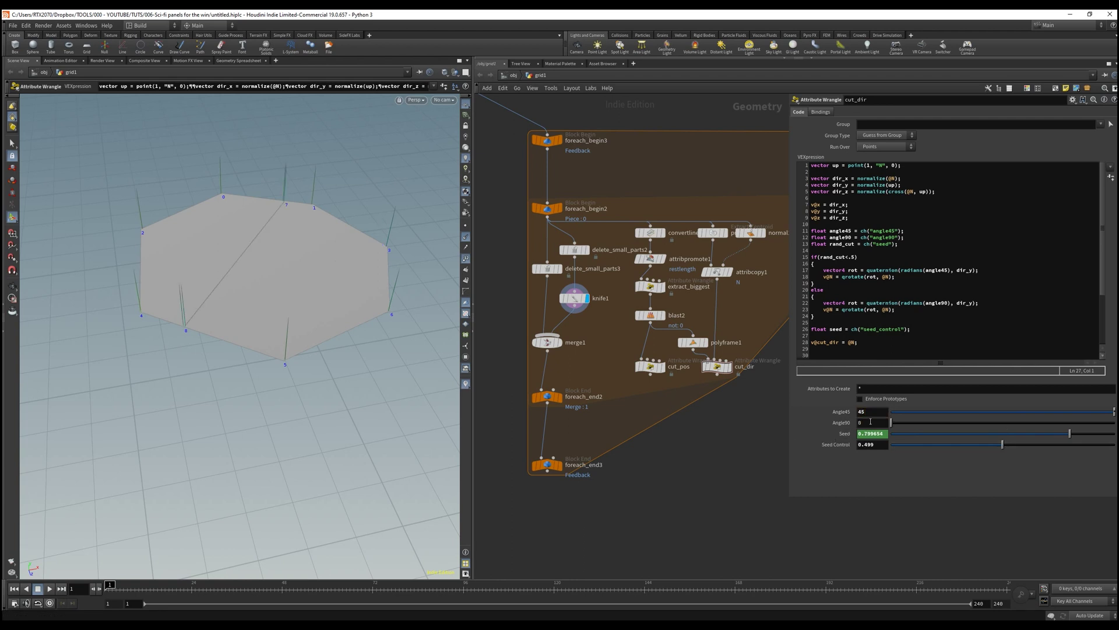
# Step: Display the result of foreach_end2 and turn off the point number and point normal overlays in the viewport
pyautogui.click(546, 396)
pyautogui.keyDown('alt'); pyautogui.moveTo(229, 332); pyautogui.dragTo(201, 286, button='right'); pyautogui.keyUp('alt')
pyautogui.click(466, 236)
pyautogui.click(466, 258)
pyautogui.moveTo(510, 244); pyautogui.dragTo(637, 414, button='middle')
pyautogui.scroll(-1, 637, 414)
pyautogui.click(598, 282)
pyautogui.keyDown('alt'); pyautogui.moveTo(264, 285); pyautogui.dragTo(236, 244, button='right'); pyautogui.keyUp('alt')
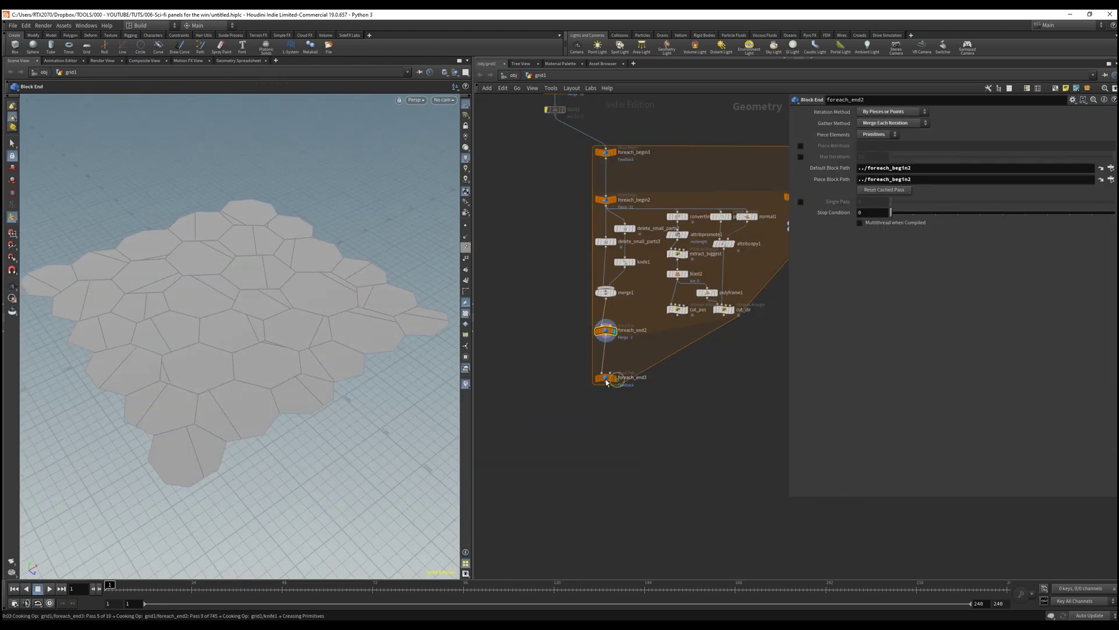
# Step: Preview the nested cutting loop with the foreach_end3 iteration count at 2, and reduce the count to 1
pyautogui.doubleClick(868, 134)
pyautogui.write('2')
pyautogui.press('Return')
pyautogui.keyDown('alt'); pyautogui.moveTo(380, 297); pyautogui.dragTo(312, 305); pyautogui.keyUp('alt')
pyautogui.doubleClick(868, 134)
pyautogui.write('1')
pyautogui.press('Return')
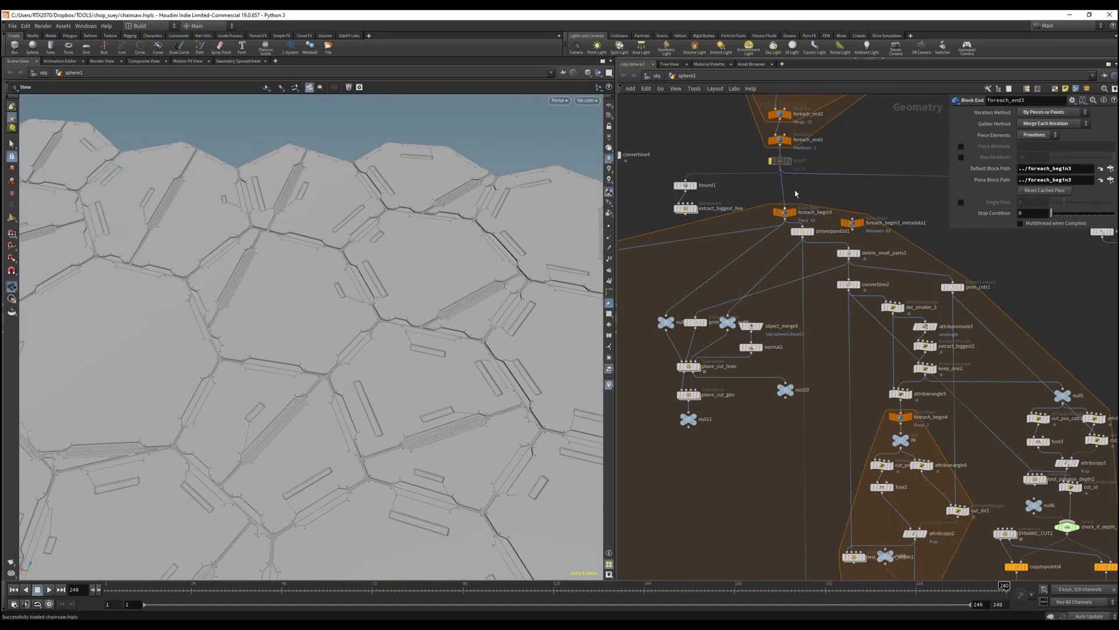
# Step: Examine the panel-detailing loop in the finished chainsaw.hiplc network, displaying the results from polyexpand2d1 down to boolean1
pyautogui.click(788, 161)
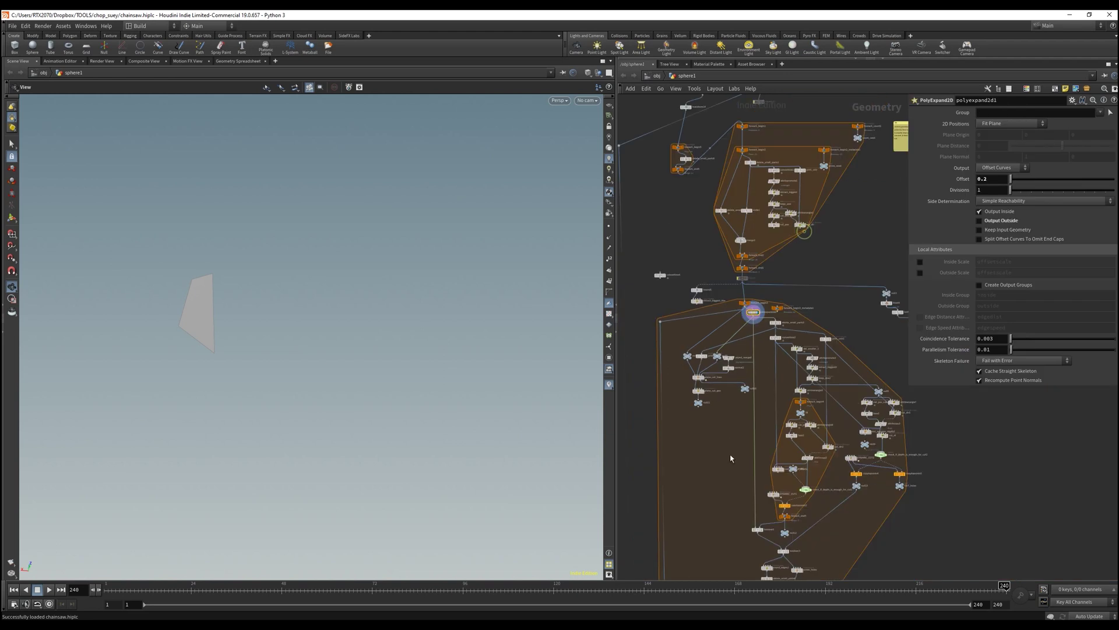
pyautogui.scroll(3, 758, 327)
pyautogui.moveTo(788, 572); pyautogui.dragTo(774, 385, button='middle')
pyautogui.scroll(5, 250, 270)
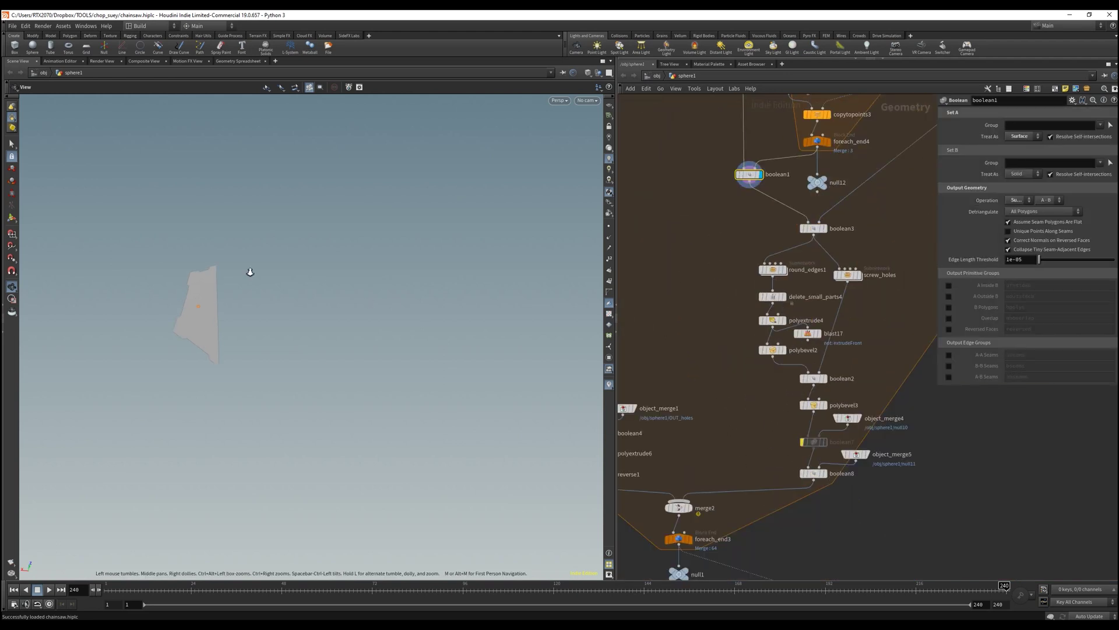